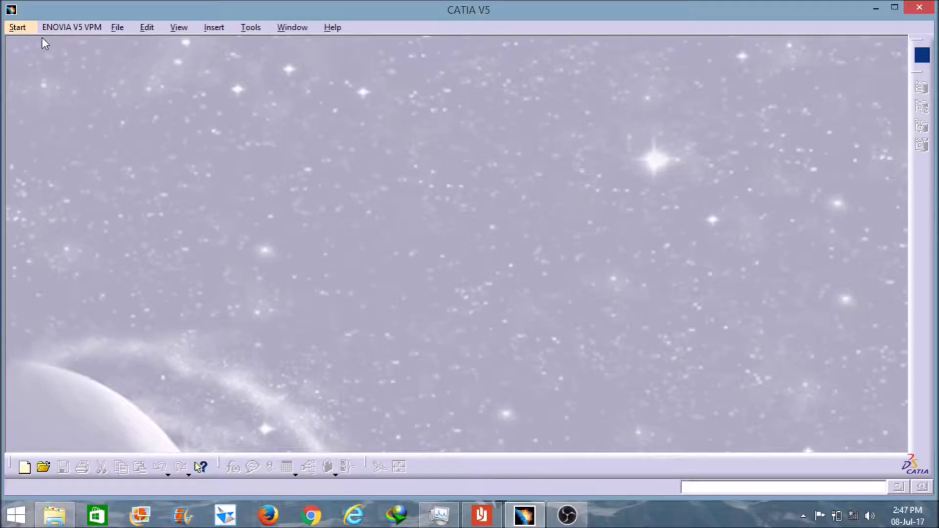
# Create a new part from the Mechanical Design workbenches and open a sketch on the yz plane
pyautogui.click(22, 27)
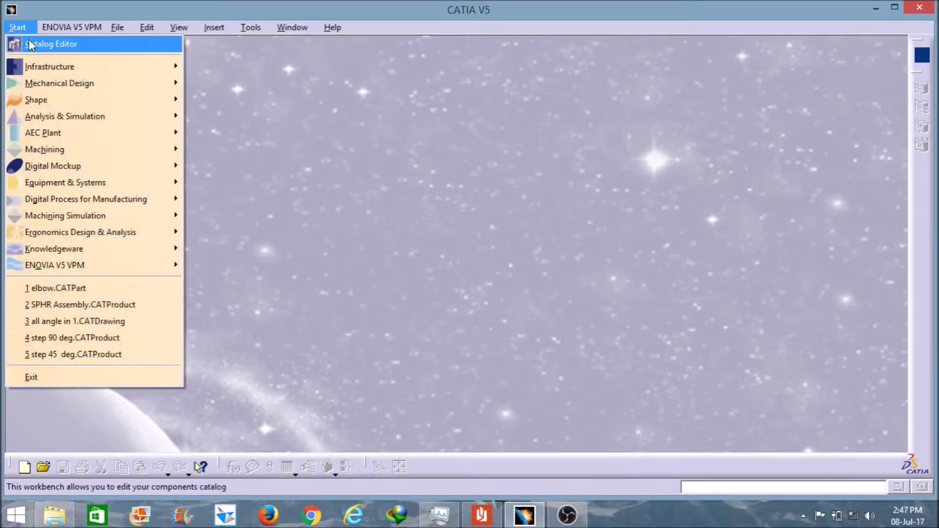
pyautogui.moveTo(45, 78)
pyautogui.click(205, 85)
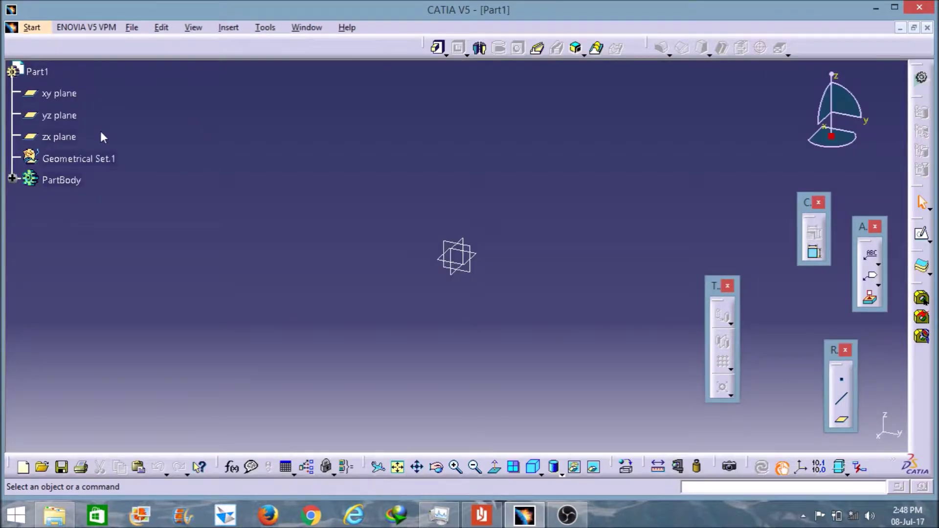
pyautogui.click(61, 118)
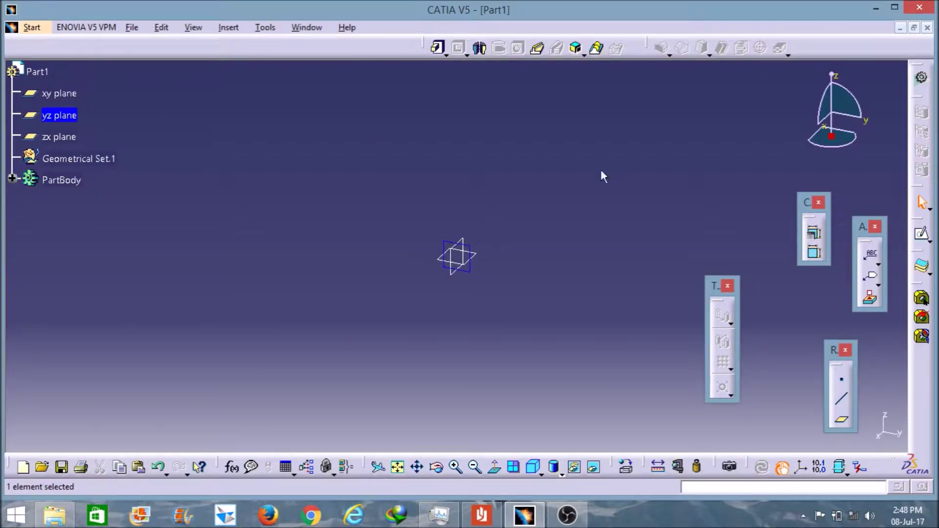
pyautogui.click(921, 234)
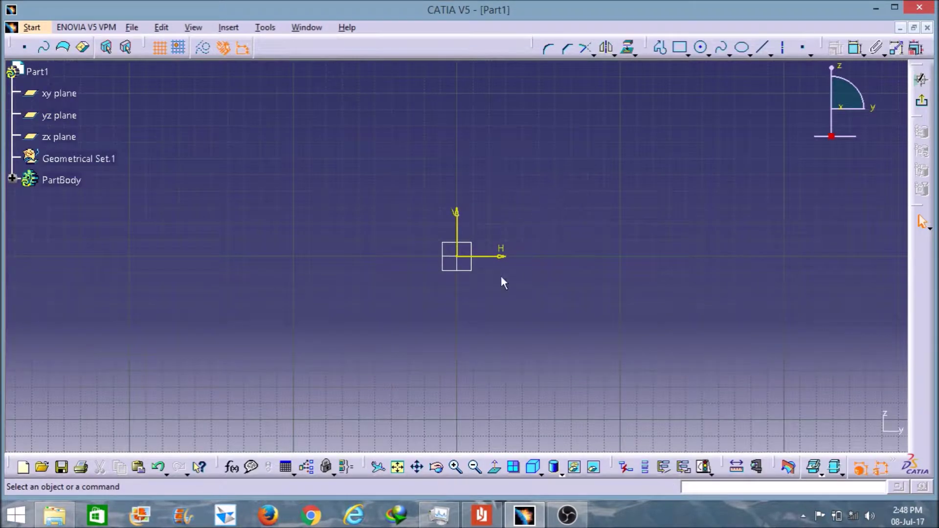
# Check the elbow pipe PDF in Reader, return to CATIA, and sketch a circle centred on the origin with a diameter of 80 mm
pyautogui.click(481, 515)
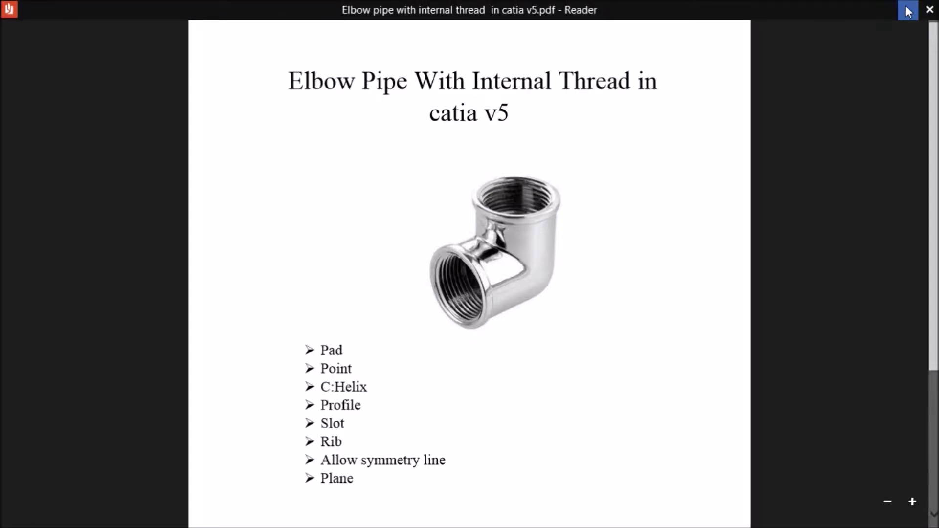
pyautogui.click(906, 5)
pyautogui.click(702, 48)
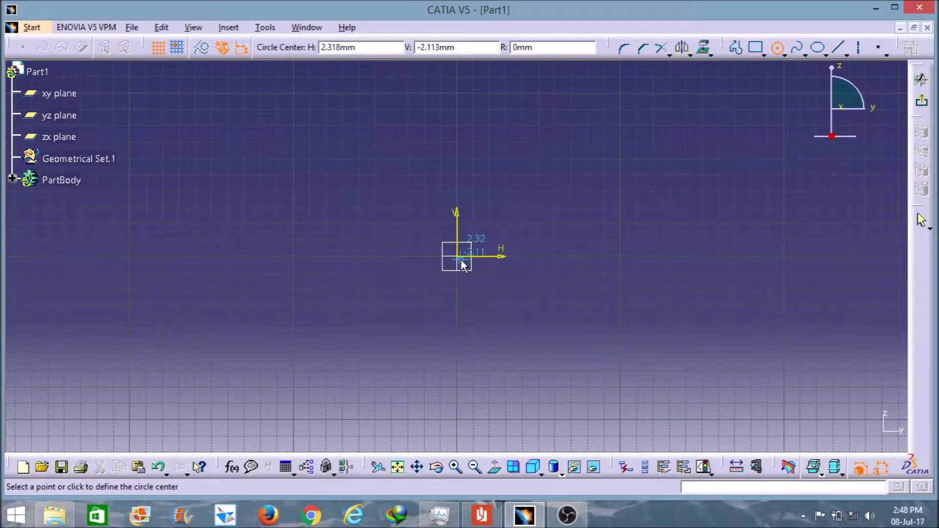
pyautogui.click(456, 256)
pyautogui.click(525, 283)
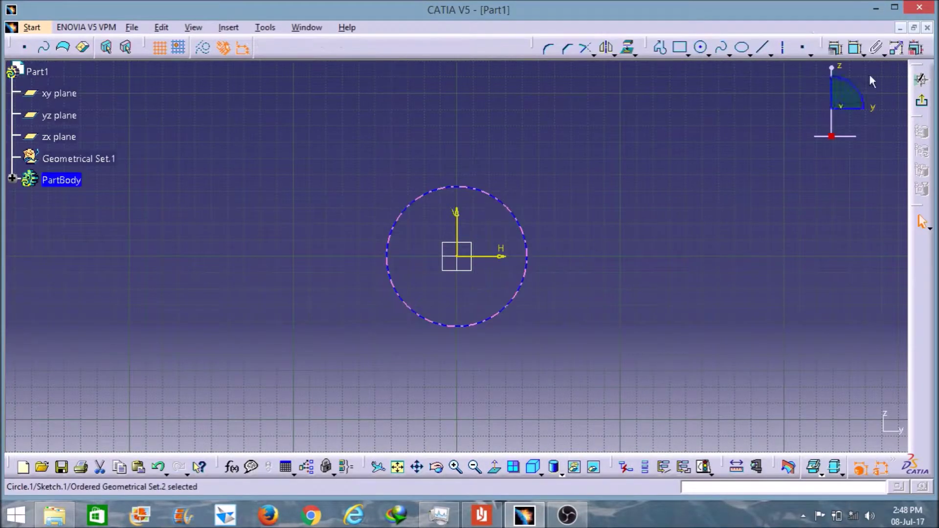
pyautogui.click(857, 48)
pyautogui.doubleClick(593, 151)
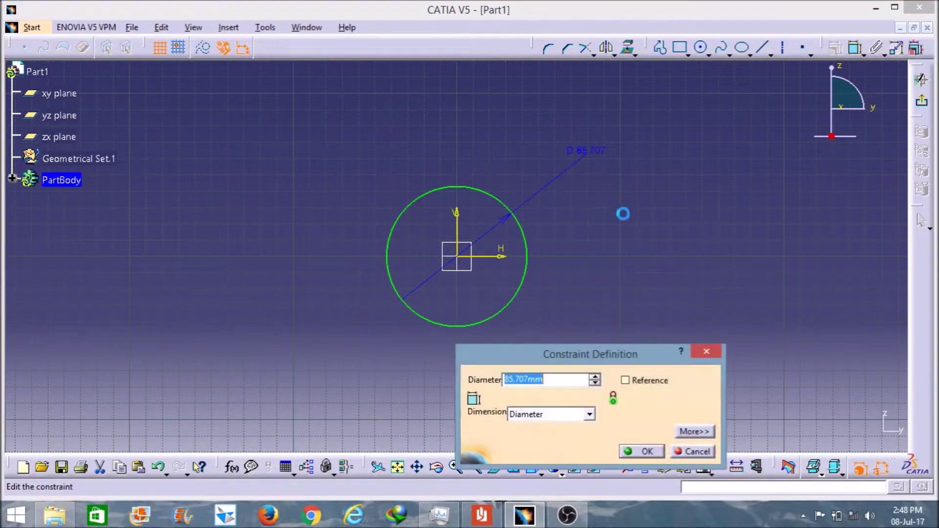
pyautogui.write('80')
pyautogui.press('Return')
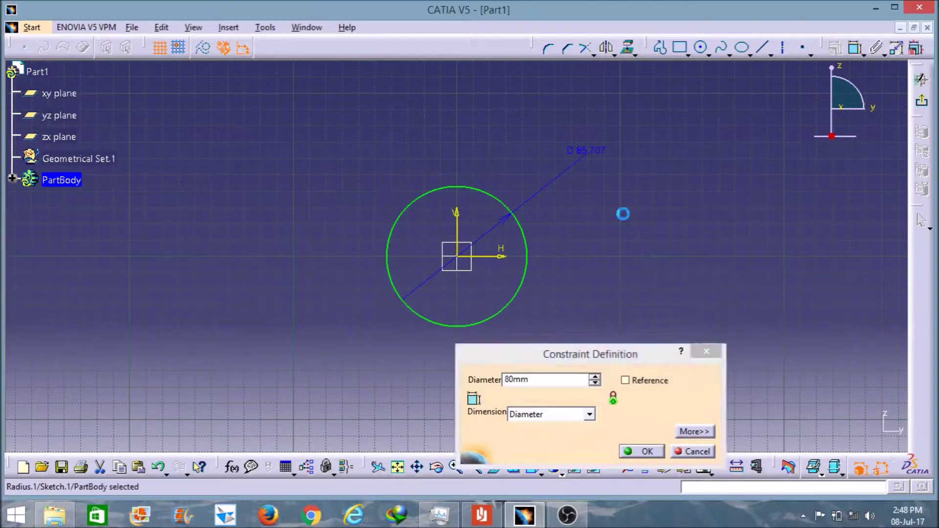
# Sketch a larger concentric circle at the origin, set its diameter to 90 mm, and exit the sketch
pyautogui.click(699, 51)
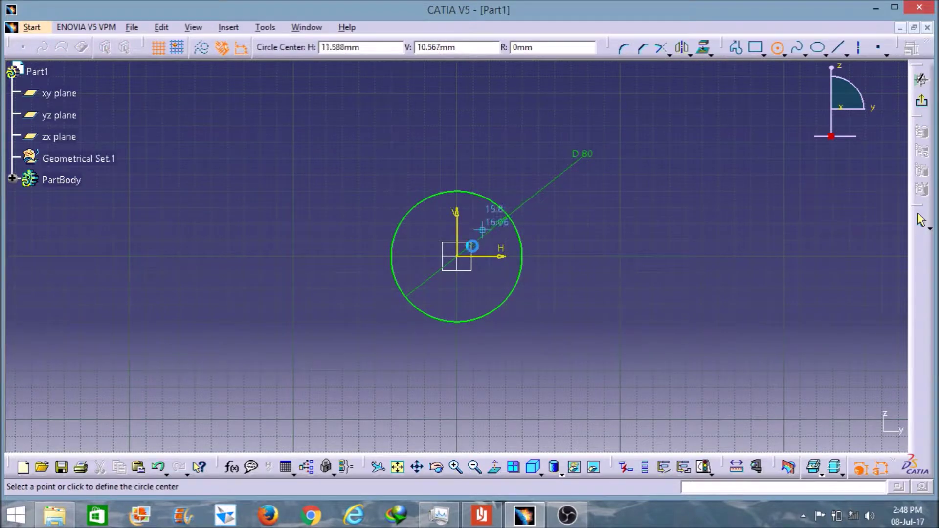
pyautogui.click(457, 255)
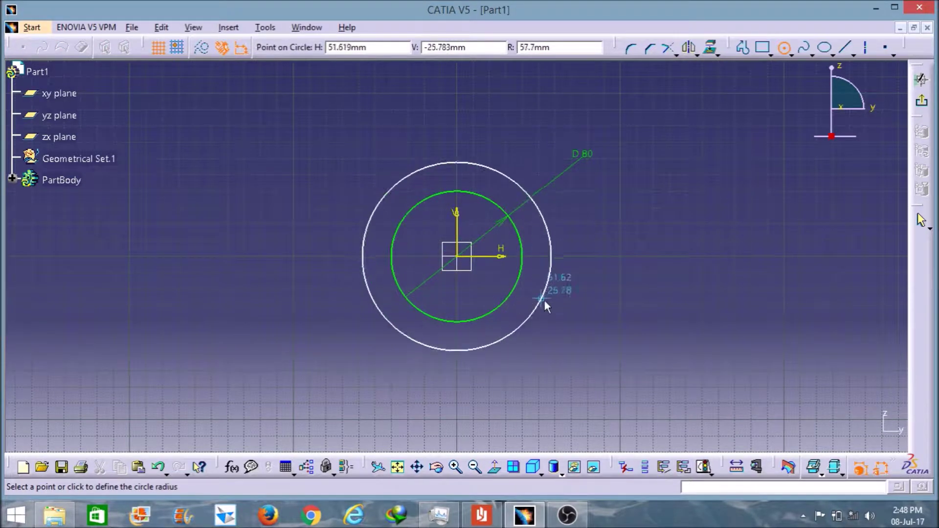
pyautogui.click(547, 302)
pyautogui.click(856, 52)
pyautogui.click(557, 115)
pyautogui.doubleClick(558, 112)
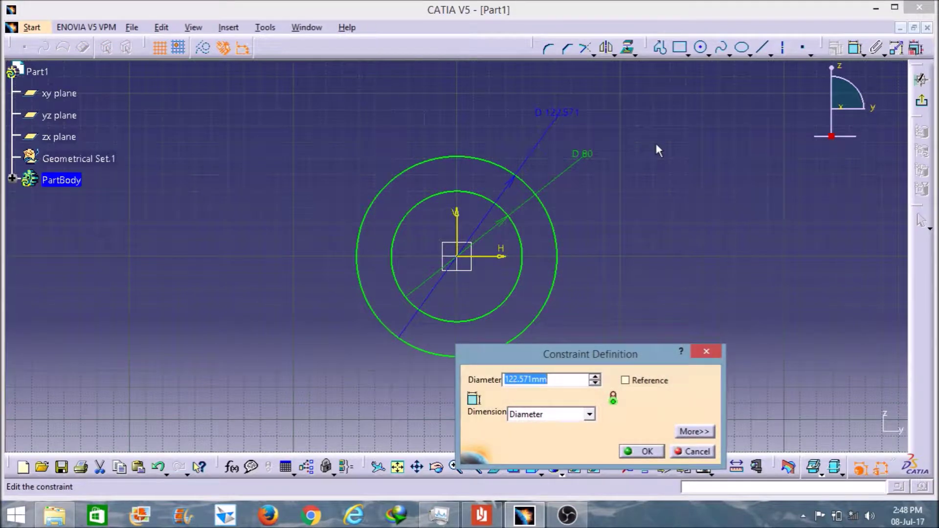
pyautogui.write('90')
pyautogui.press('Return')
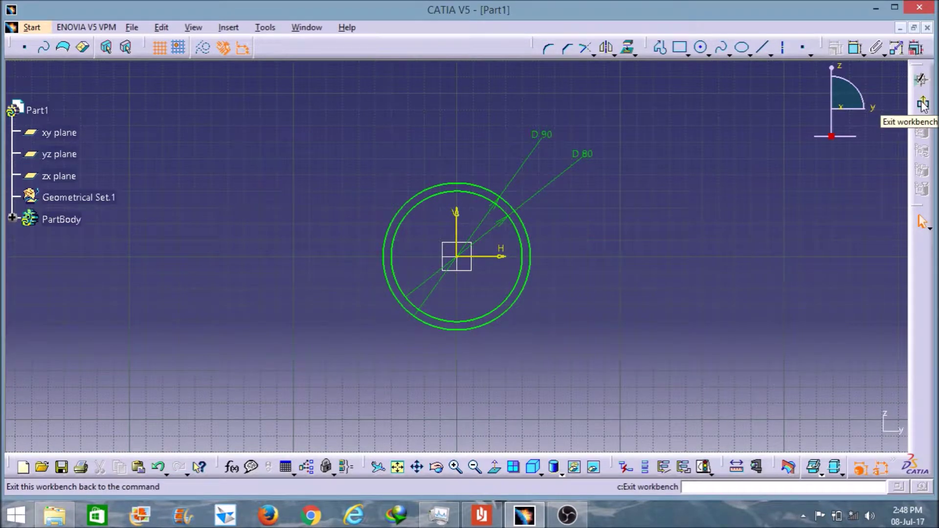
pyautogui.click(923, 106)
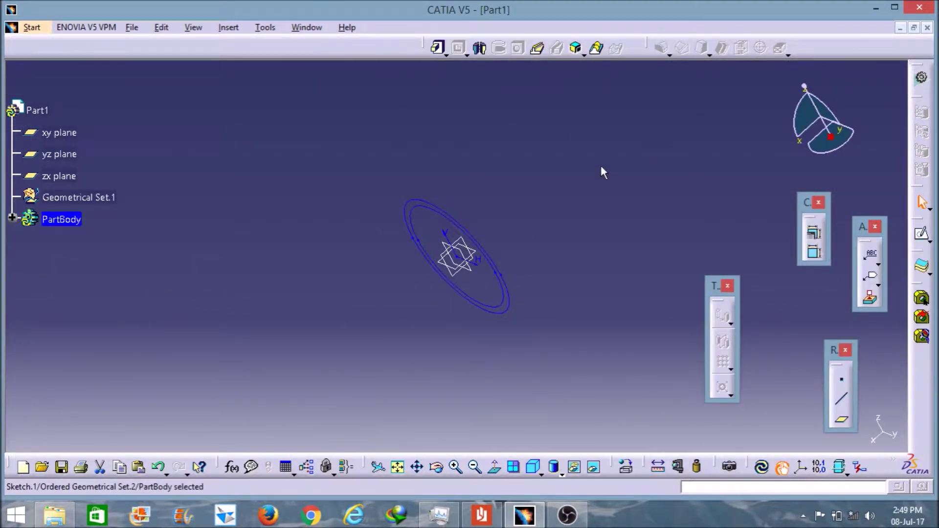
# Open a new sketch on the zx plane
pyautogui.moveTo(601, 165); pyautogui.dragTo(544, 195, button='middle')
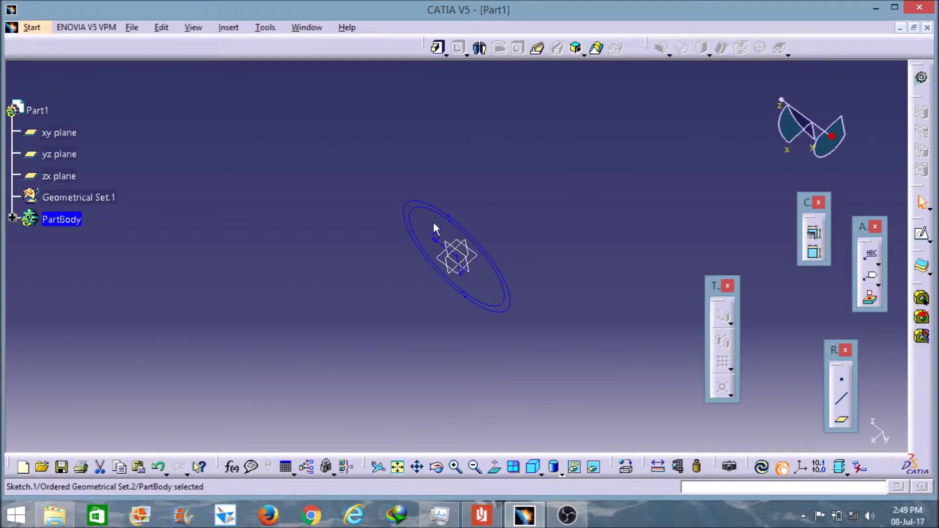
pyautogui.click(575, 168)
pyautogui.moveTo(490, 231); pyautogui.dragTo(458, 143, button='middle')
pyautogui.click(482, 253)
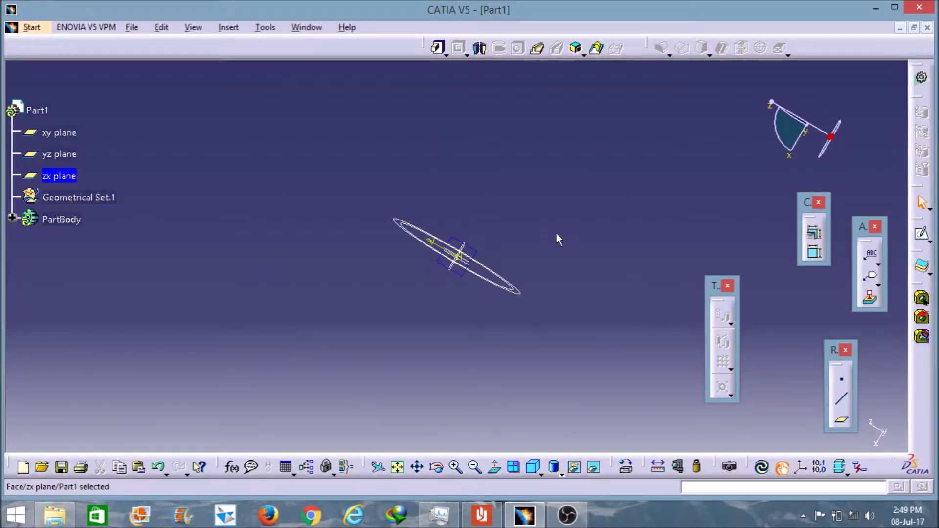
pyautogui.click(922, 233)
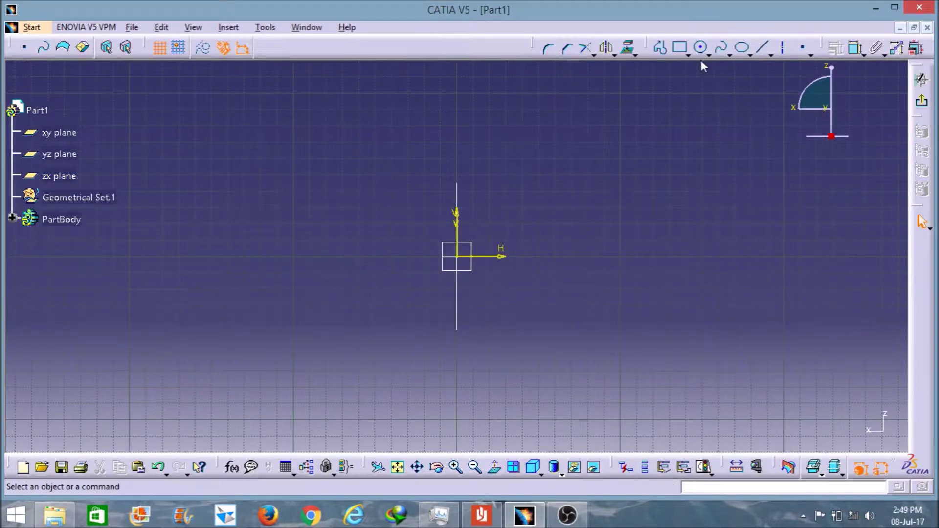
# Sketch a path from the origin: a horizontal line about 44 mm, a tangent arc about 72 mm in radius, and a downward line about 34 mm
pyautogui.click(660, 47)
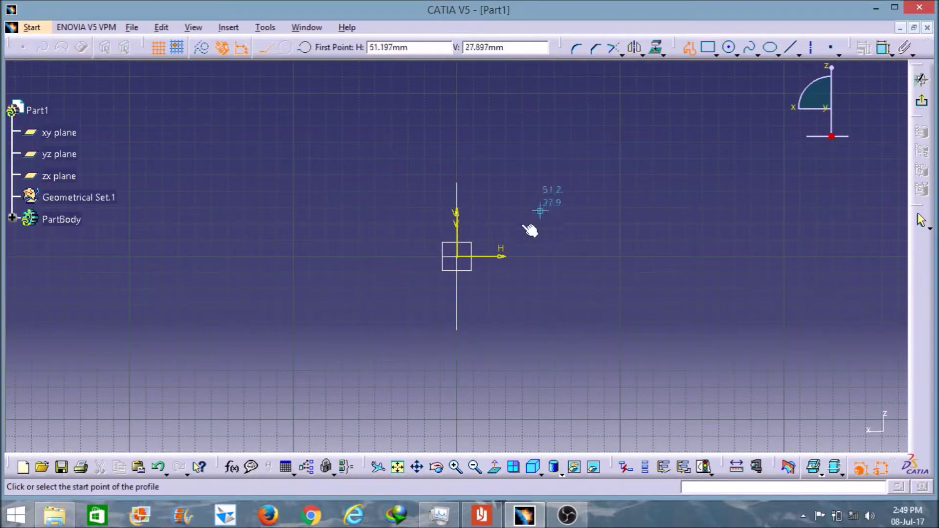
pyautogui.click(460, 259)
pyautogui.click(530, 258)
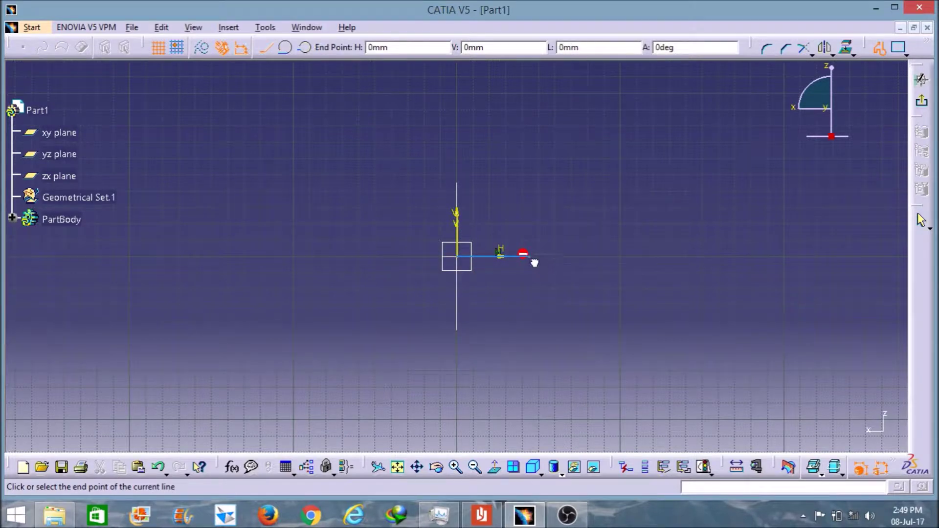
pyautogui.moveTo(544, 278); pyautogui.dragTo(571, 308)
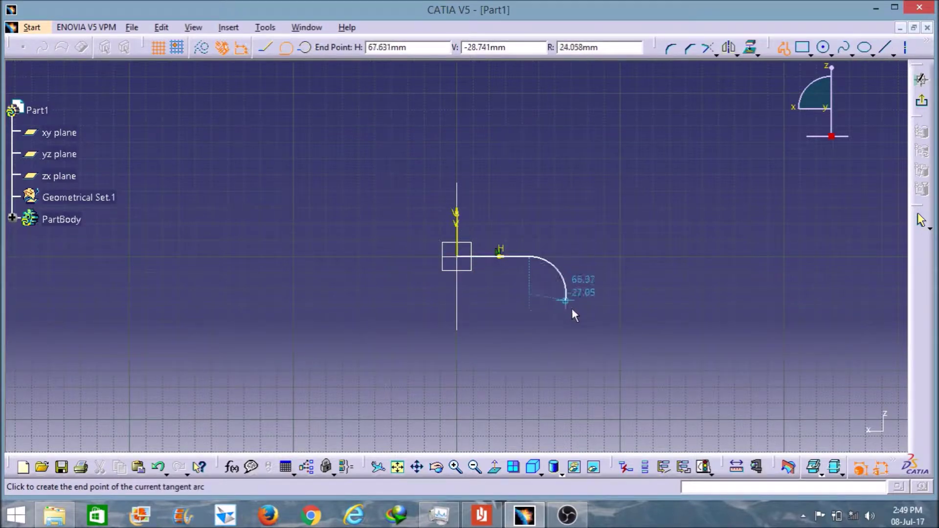
pyautogui.click(645, 375)
pyautogui.click(647, 429)
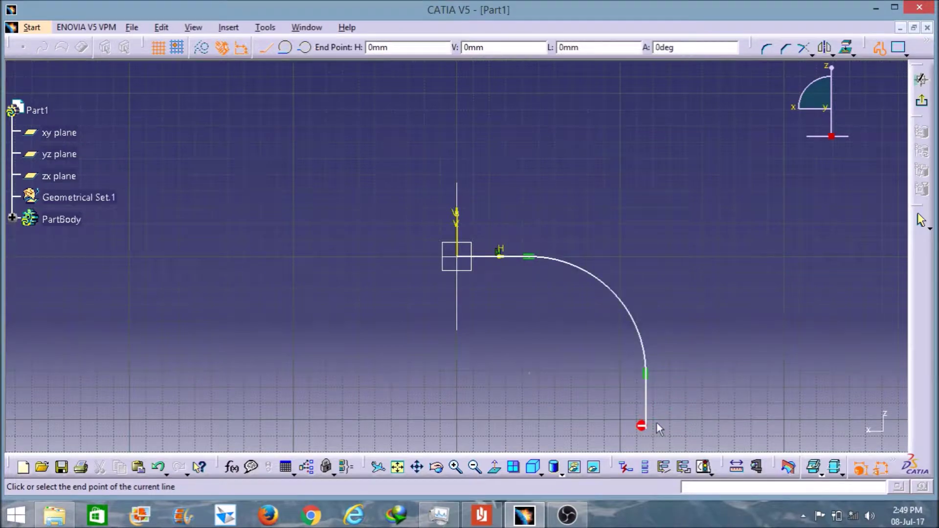
pyautogui.press('Escape')
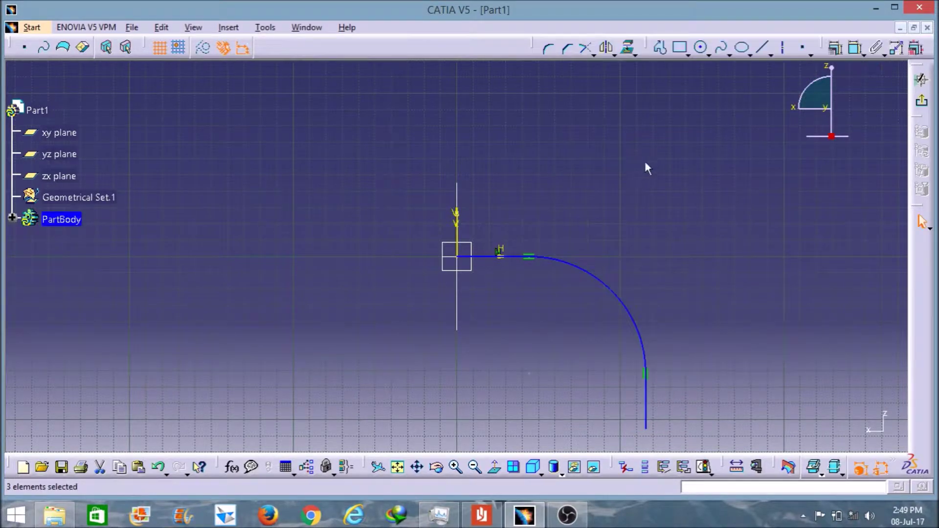
# Dimension the horizontal line of the path and set its length to 60 mm
pyautogui.moveTo(641, 165)
pyautogui.mouseDown(button='middle')
pyautogui.moveTo(571, 105)
pyautogui.moveTo(532, 86)
pyautogui.mouseUp(button='middle')
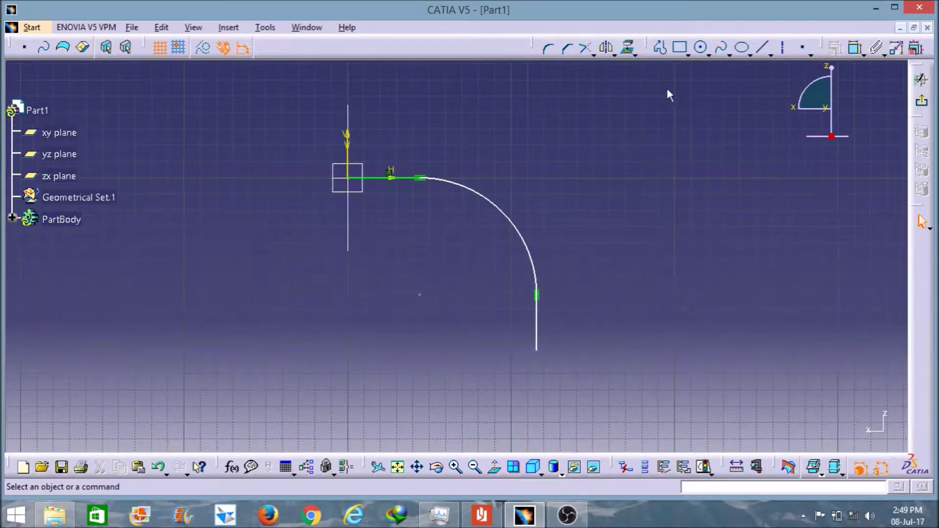
pyautogui.click(835, 54)
pyautogui.click(415, 178)
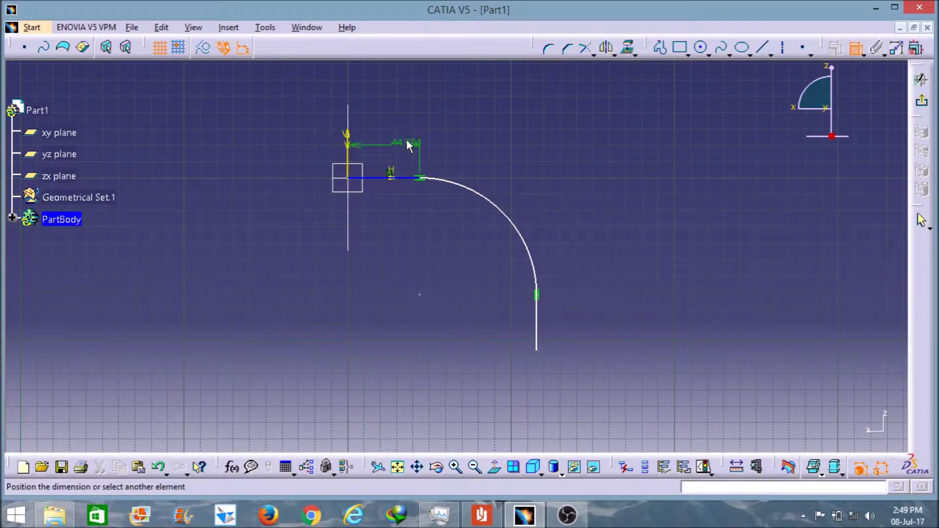
pyautogui.click(392, 126)
pyautogui.doubleClick(391, 122)
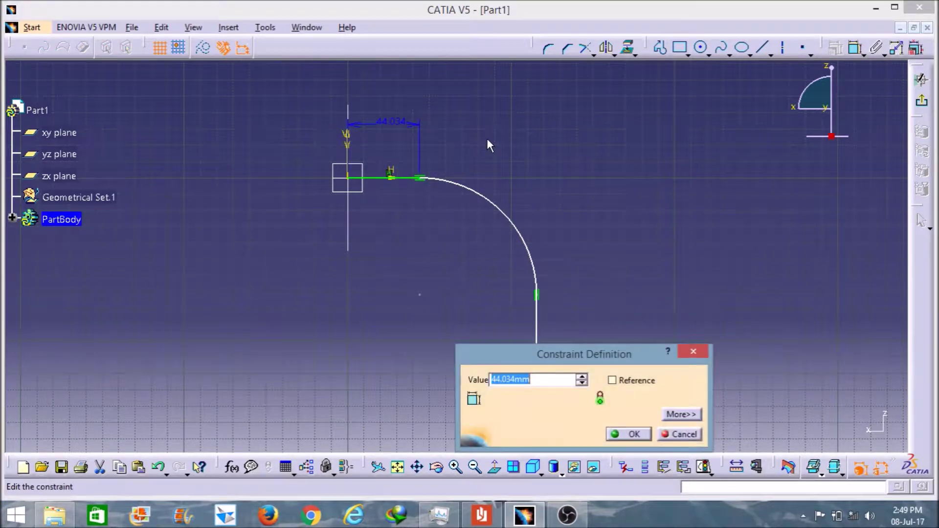
pyautogui.write('60')
pyautogui.press('Return')
# Add a radius dimension to the path's arc and set it to 60 mm
pyautogui.click(527, 210)
pyautogui.click(884, 55)
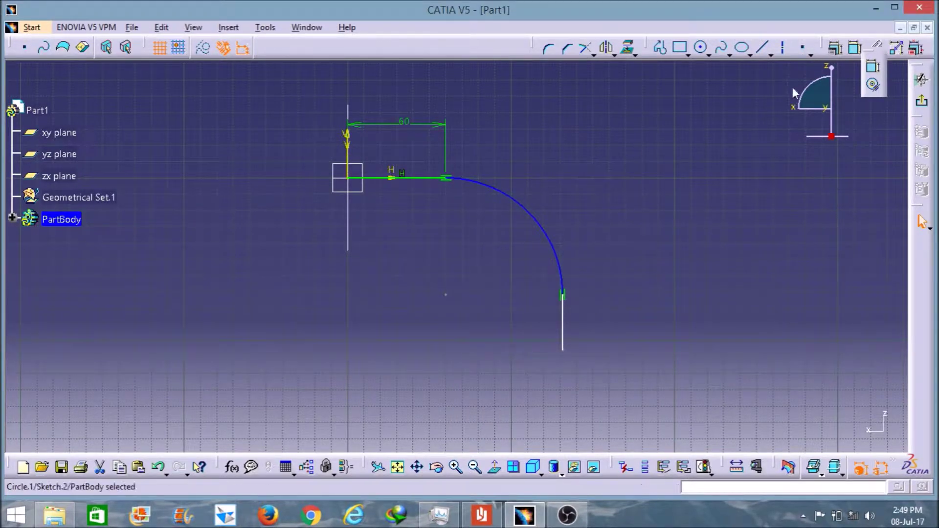
pyautogui.click(874, 67)
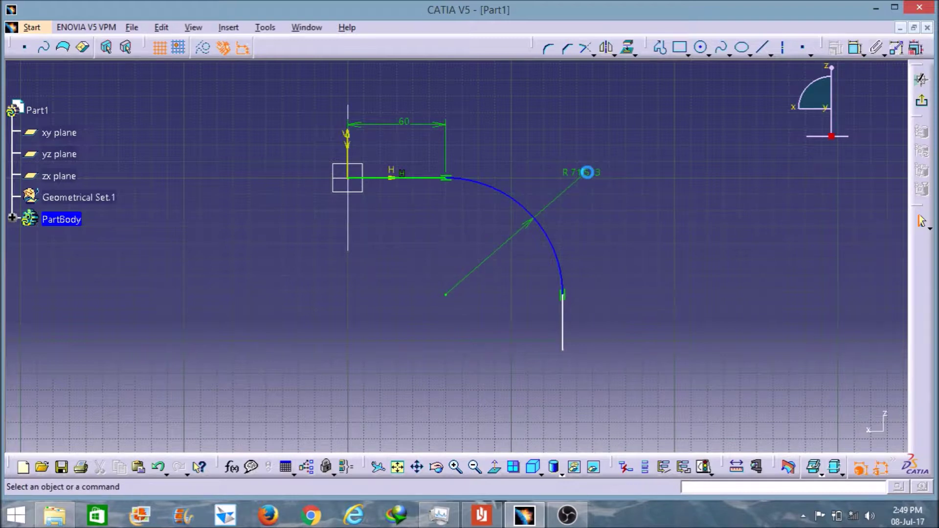
pyautogui.click(596, 175)
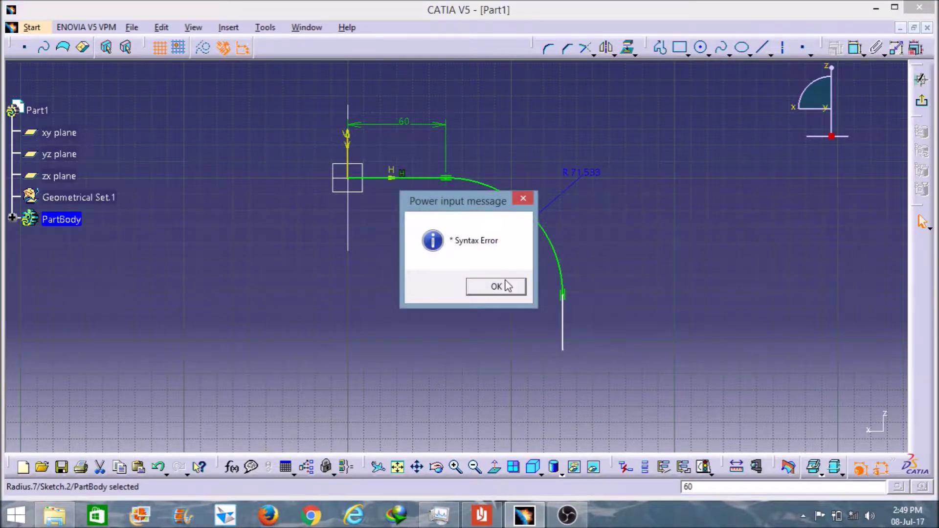
pyautogui.click(507, 284)
pyautogui.doubleClick(595, 175)
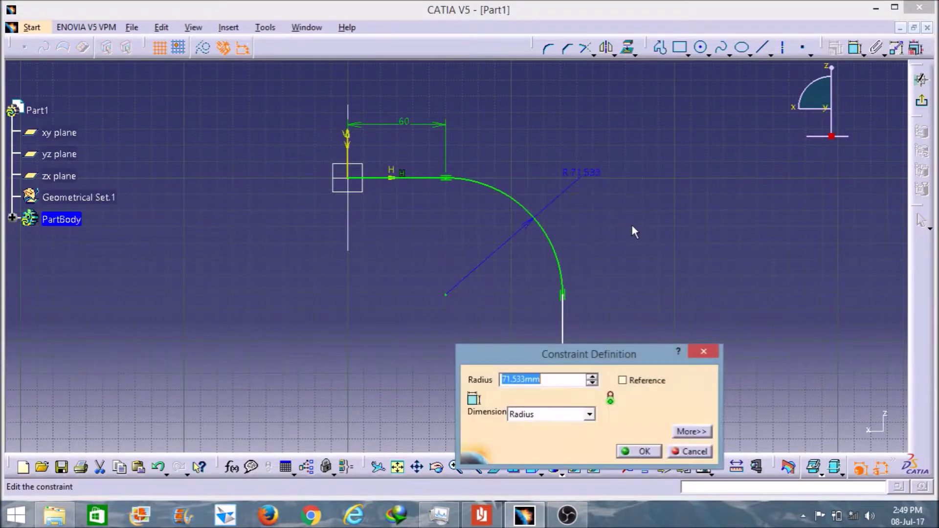
pyautogui.write('60')
pyautogui.press('Return')
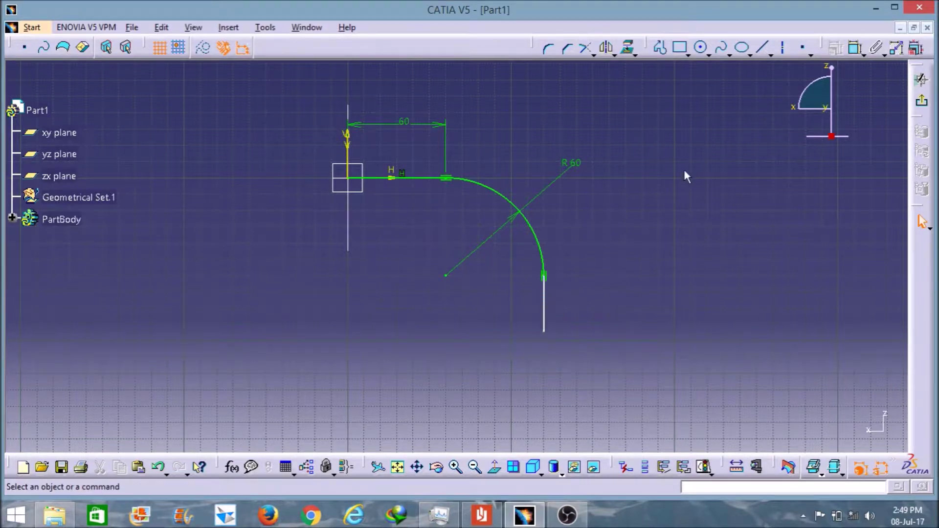
# Dimension the path's vertical line, set its length to 60 mm, and exit the sketch
pyautogui.click(856, 48)
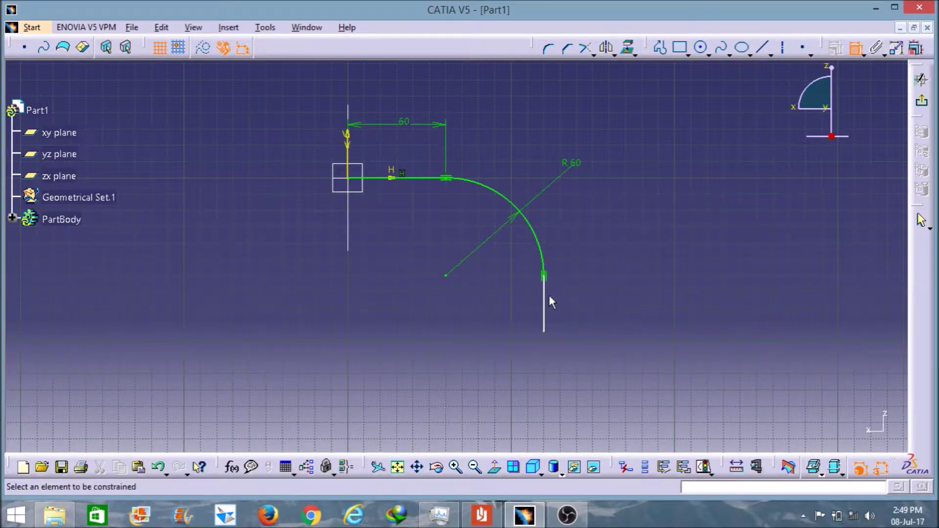
pyautogui.click(553, 303)
pyautogui.click(612, 302)
pyautogui.doubleClick(623, 305)
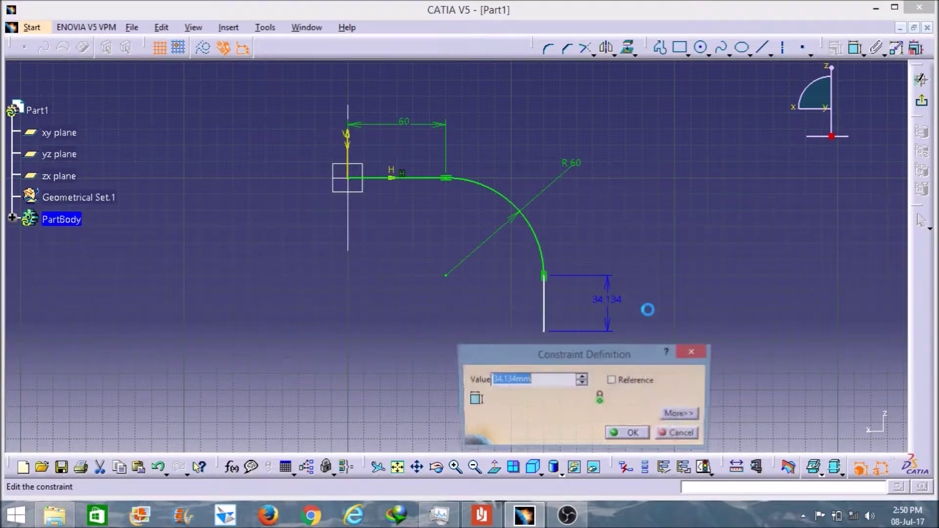
pyautogui.write('60')
pyautogui.press('Return')
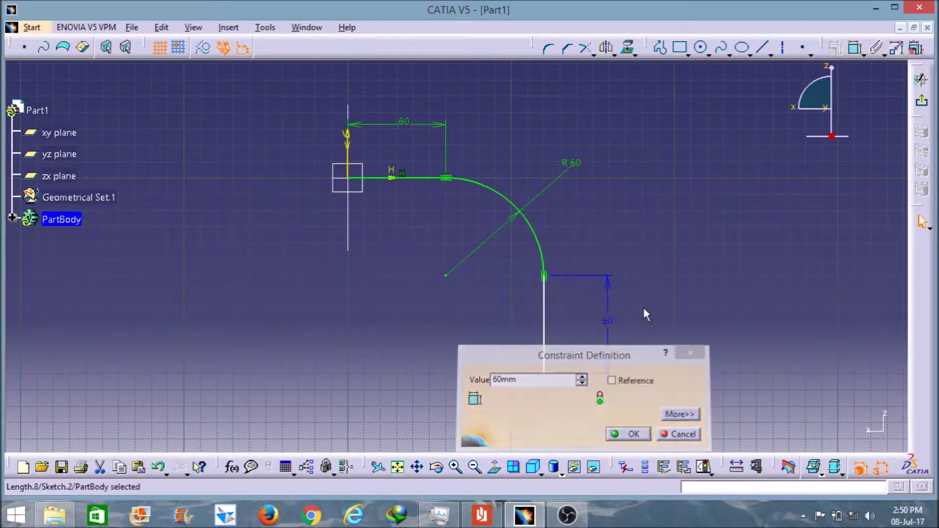
pyautogui.click(643, 307)
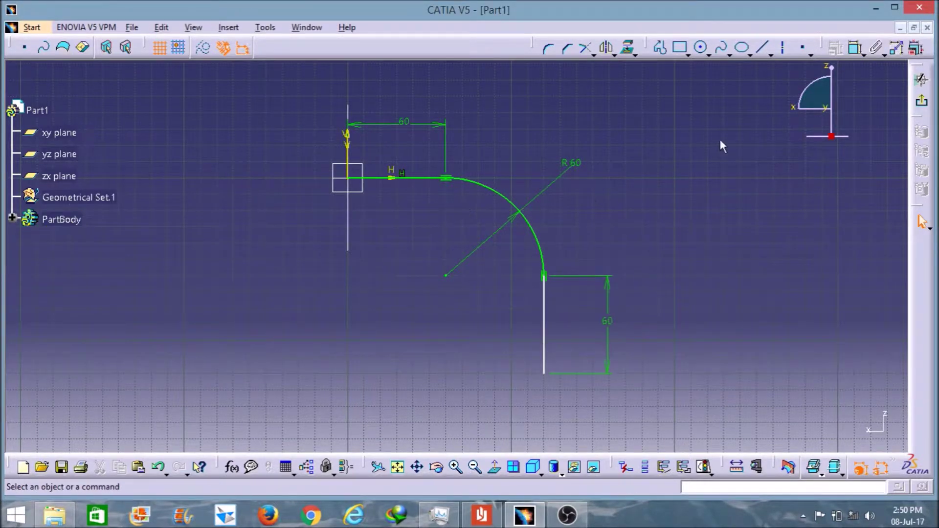
pyautogui.click(922, 100)
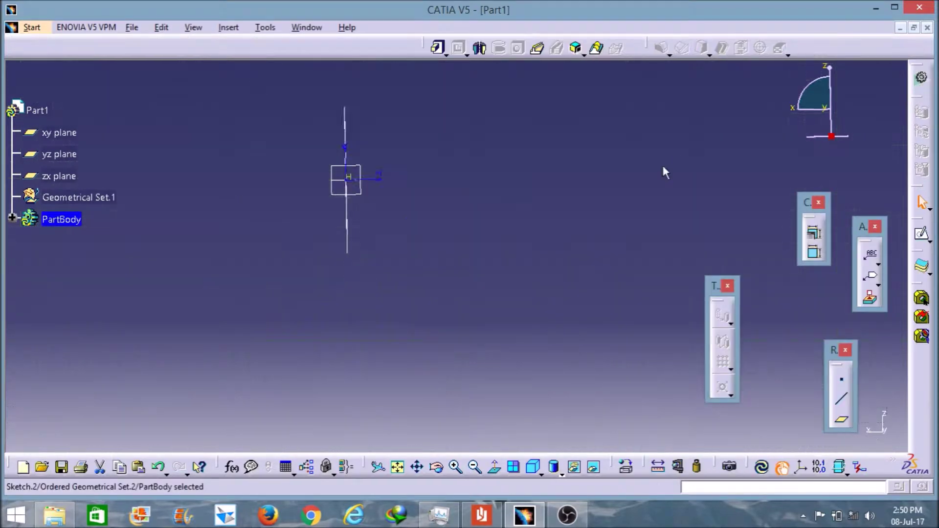
# Create a plane normal to the bent path at the free end point of its 60 mm downward line
pyautogui.click(642, 182)
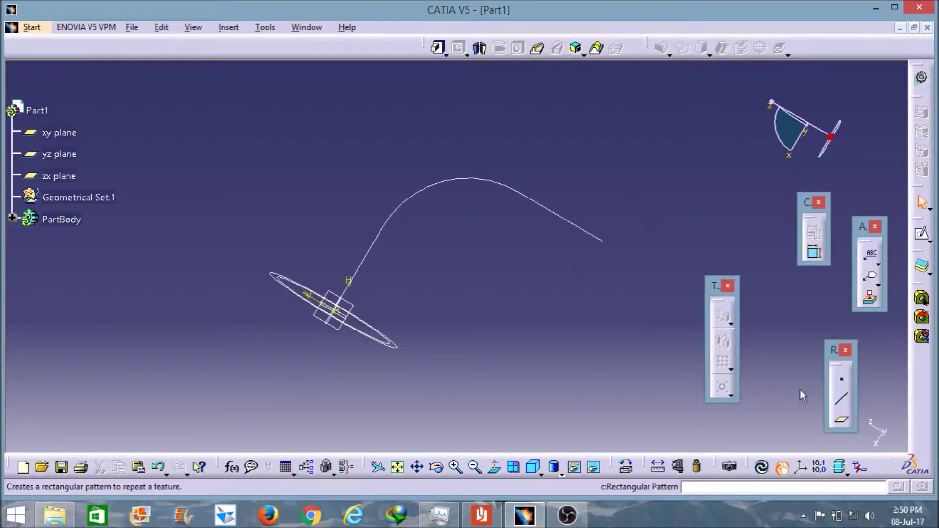
pyautogui.click(482, 514)
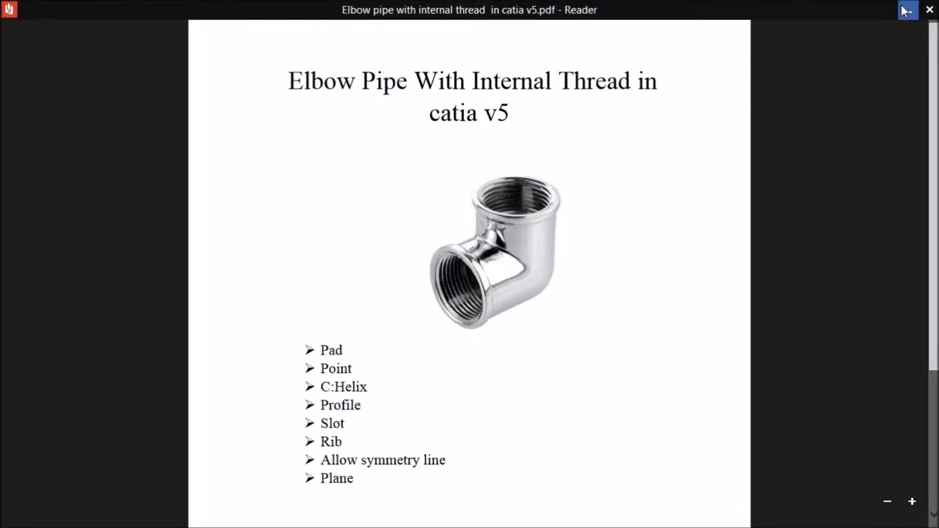
pyautogui.click(887, 5)
pyautogui.click(842, 419)
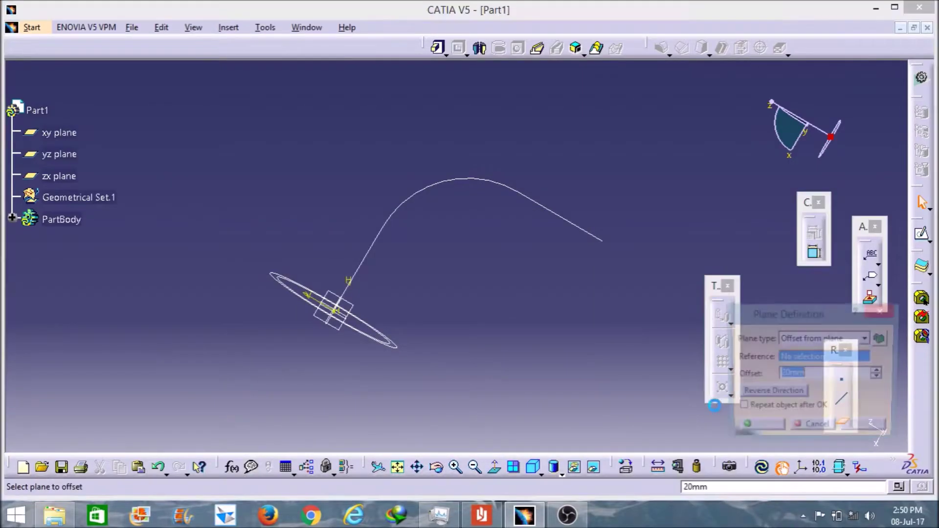
pyautogui.click(563, 219)
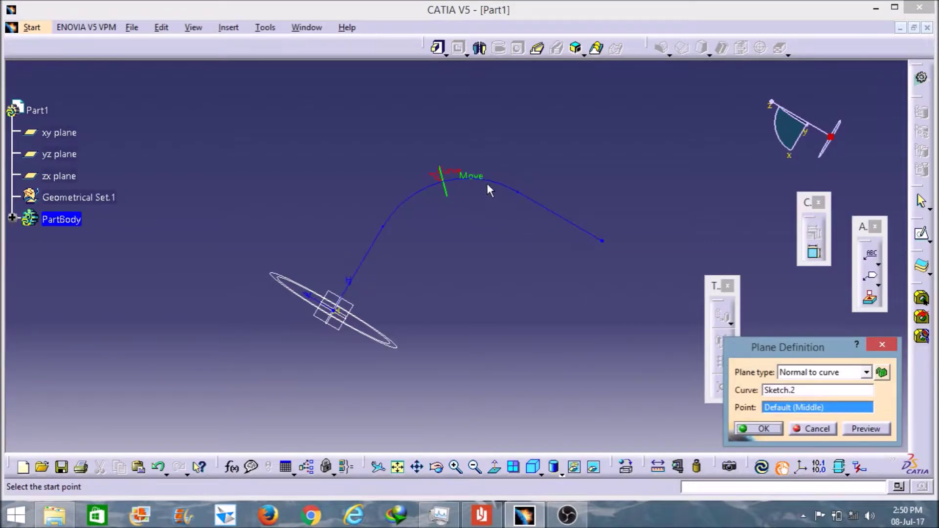
pyautogui.click(603, 241)
pyautogui.click(761, 432)
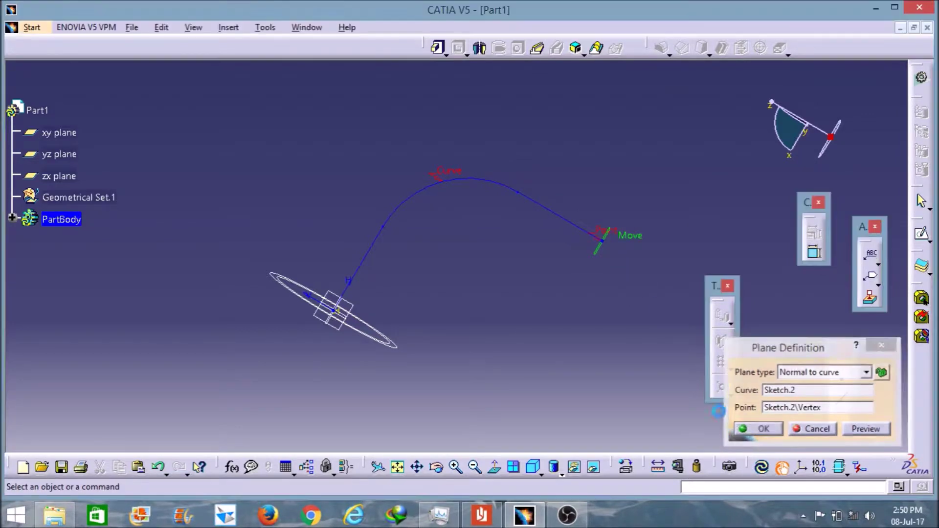
pyautogui.moveTo(624, 283); pyautogui.dragTo(528, 286, button='middle')
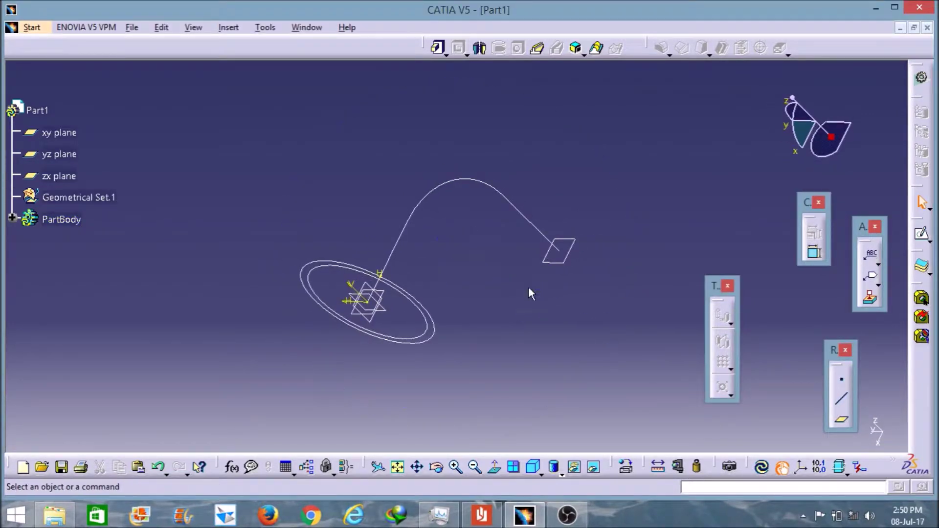
# Create a rib that sweeps the ring profile sketch along the bent path as centre curve, keeping the angle
pyautogui.click(538, 48)
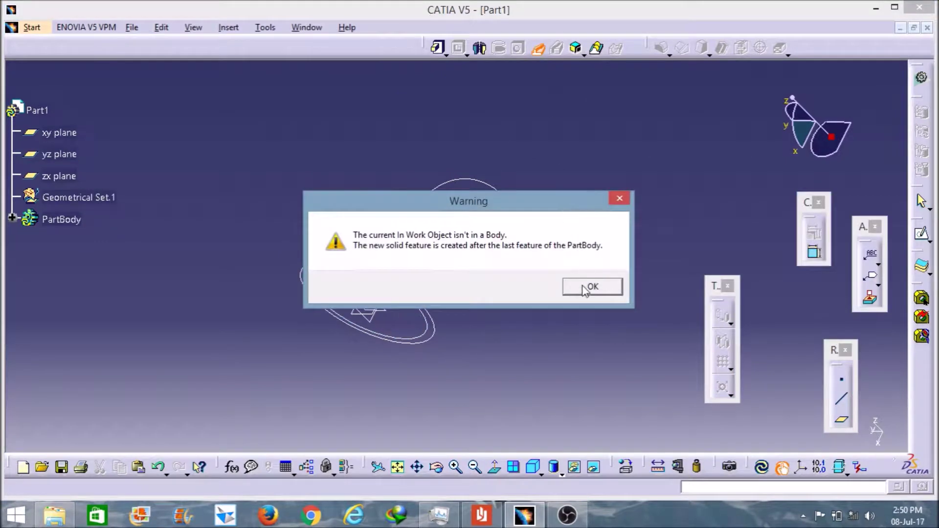
pyautogui.click(585, 288)
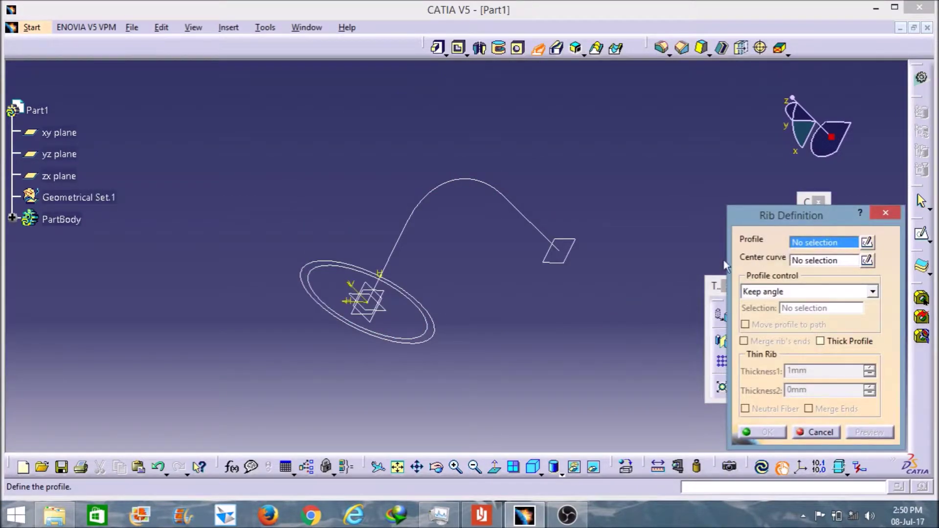
pyautogui.click(435, 340)
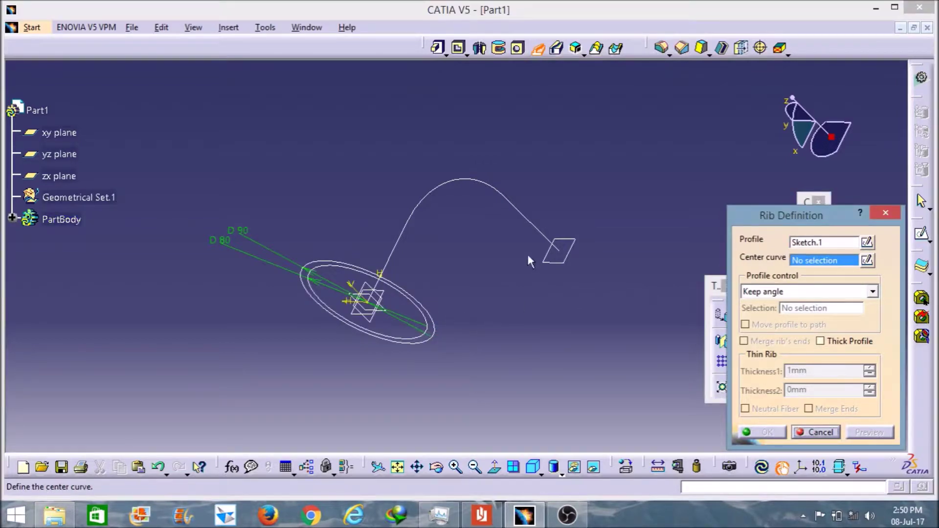
pyautogui.click(453, 183)
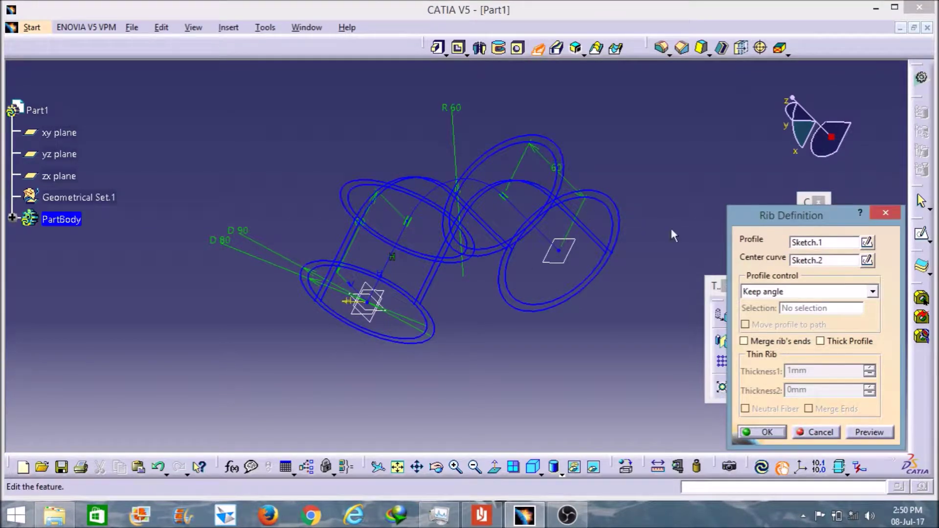
pyautogui.click(767, 432)
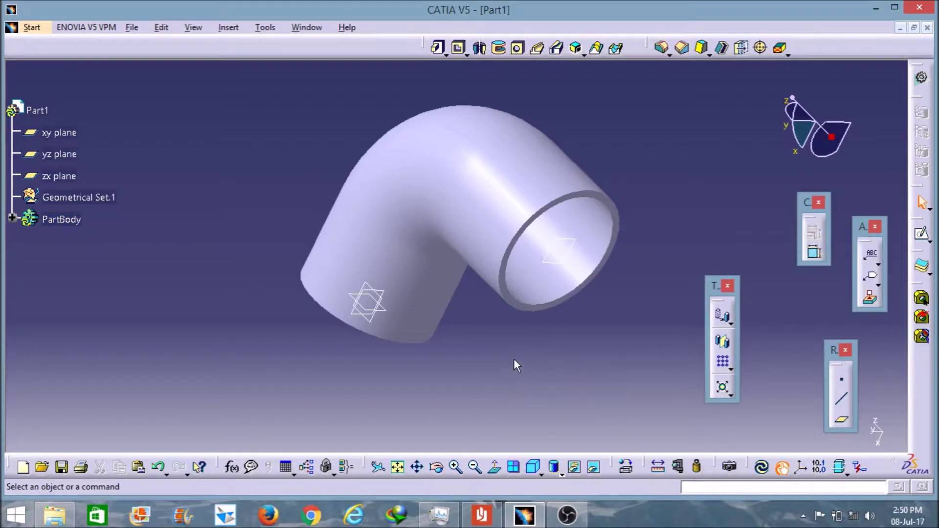
pyautogui.moveTo(514, 360)
pyautogui.mouseDown(button='middle')
pyautogui.moveTo(608, 312)
pyautogui.moveTo(577, 300)
pyautogui.moveTo(537, 260)
pyautogui.moveTo(520, 350)
pyautogui.mouseUp(button='middle')
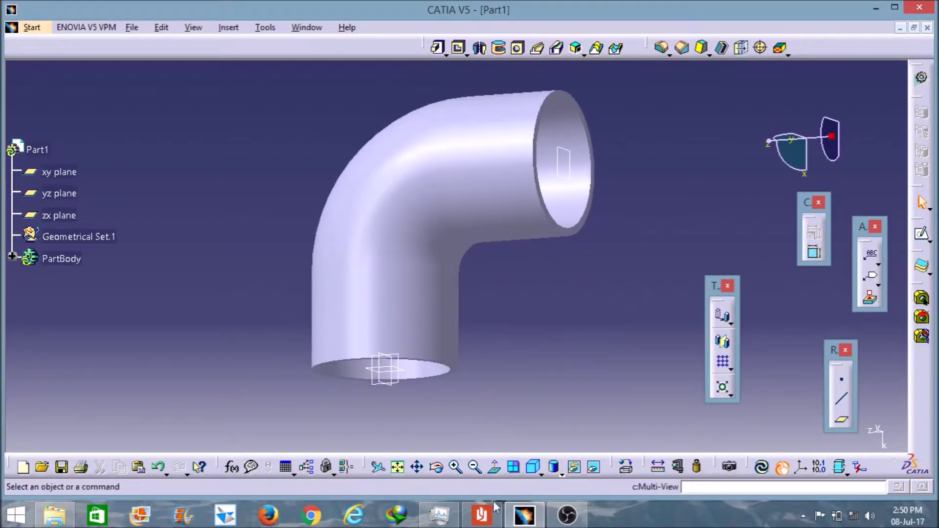
# On the pipe's end face at the origin, start a sketch and place a point on the horizontal axis, about 55 mm from the vertical axis
pyautogui.click(482, 515)
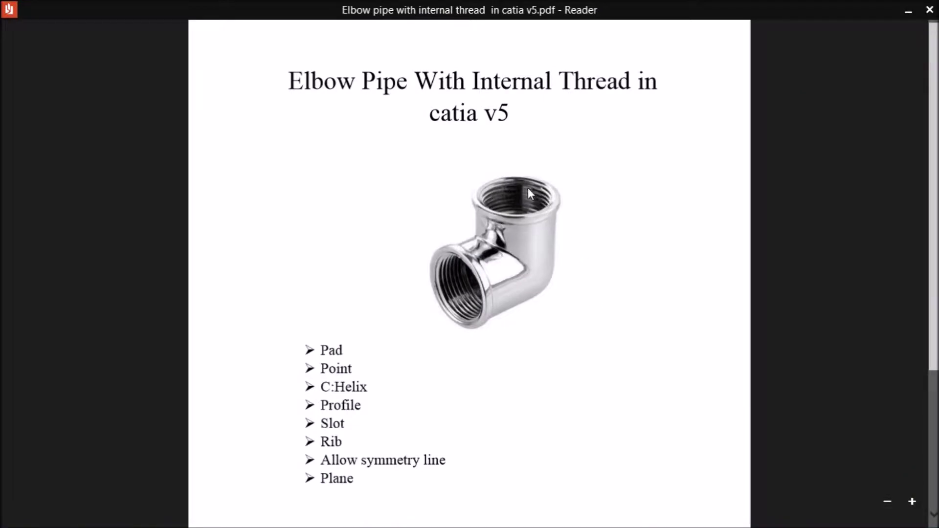
pyautogui.click(893, 7)
pyautogui.moveTo(551, 325); pyautogui.dragTo(494, 266, button='middle')
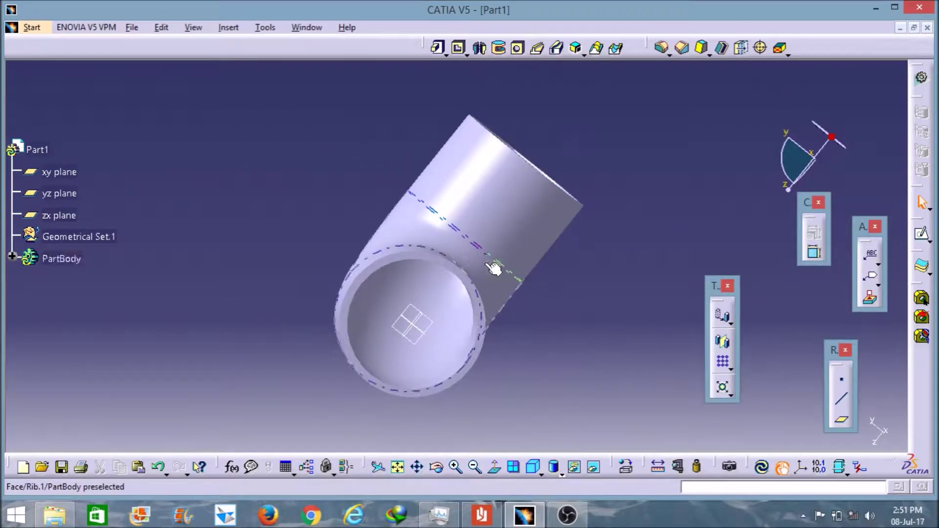
pyautogui.click(482, 303)
pyautogui.click(922, 233)
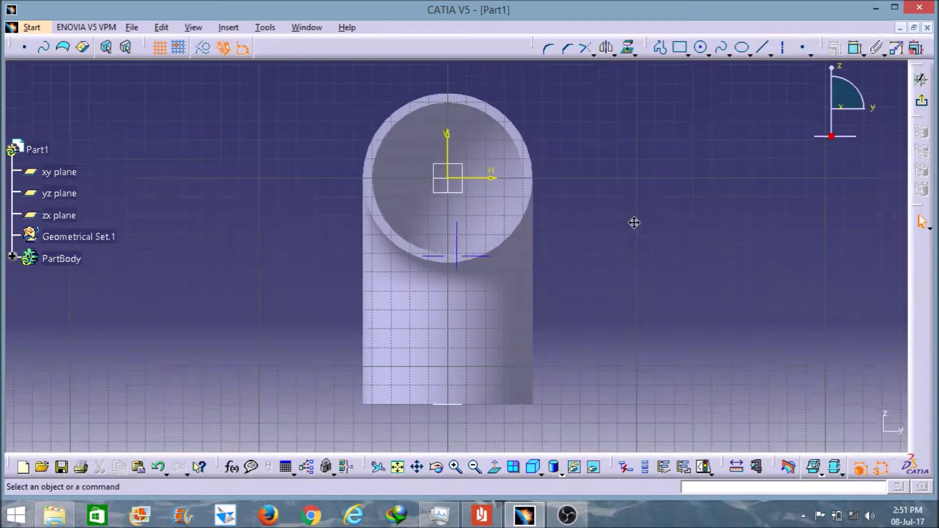
pyautogui.click(802, 49)
pyautogui.click(557, 182)
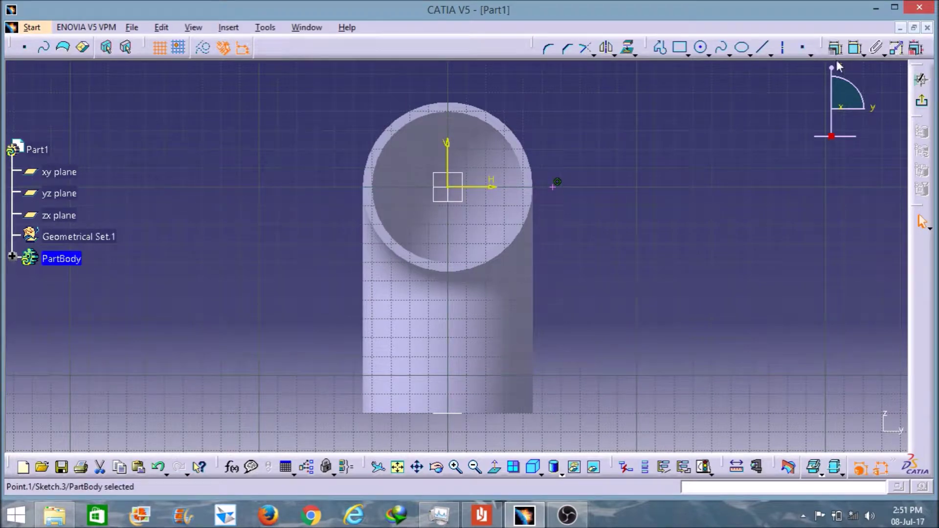
# Dimension the point from the vertical axis, set the distance to 40 mm, and exit the sketch
pyautogui.click(856, 49)
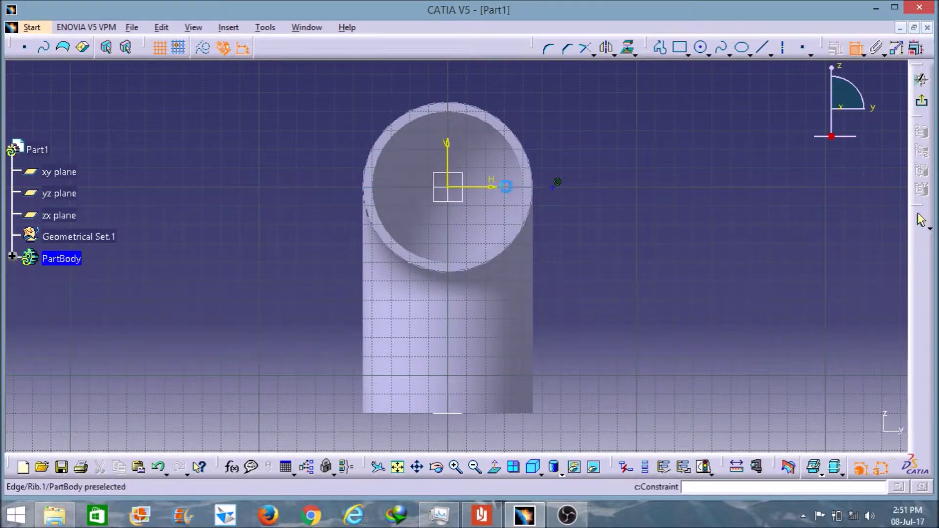
pyautogui.click(455, 158)
pyautogui.click(558, 182)
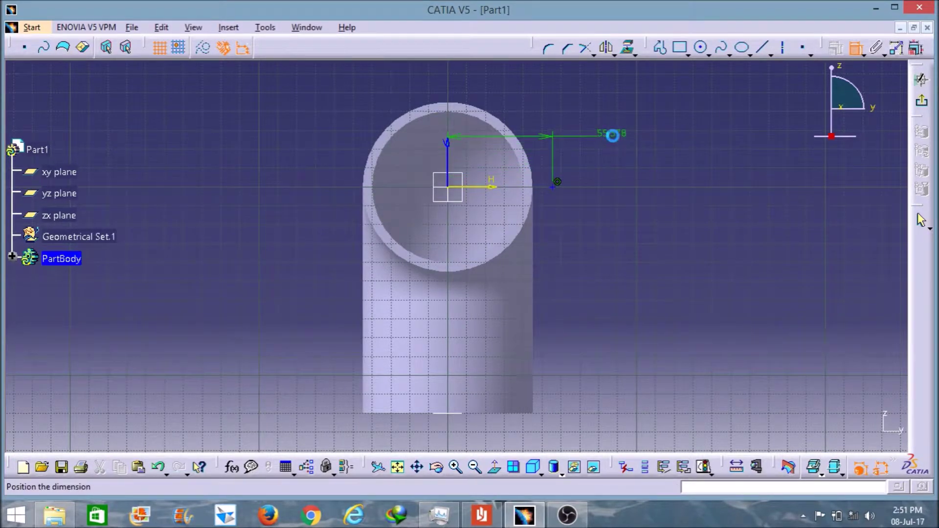
pyautogui.doubleClick(622, 136)
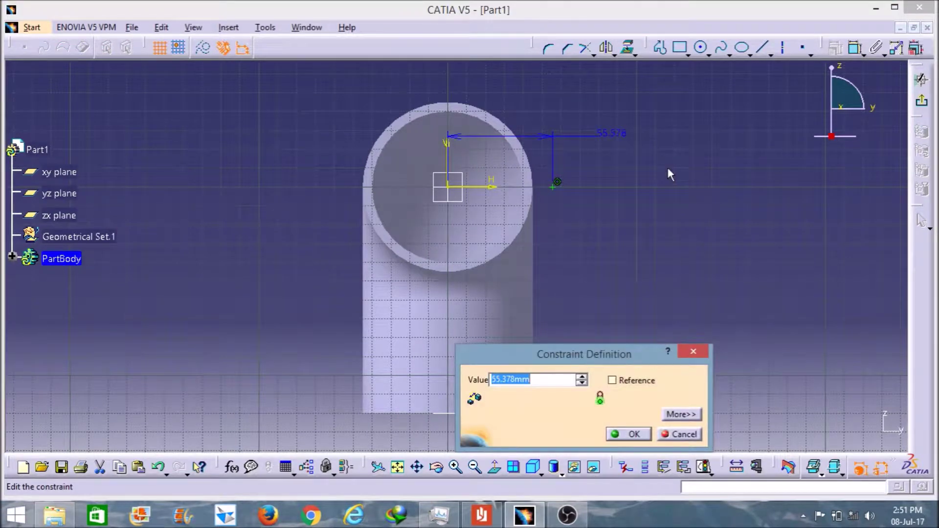
pyautogui.write('40')
pyautogui.press('Return')
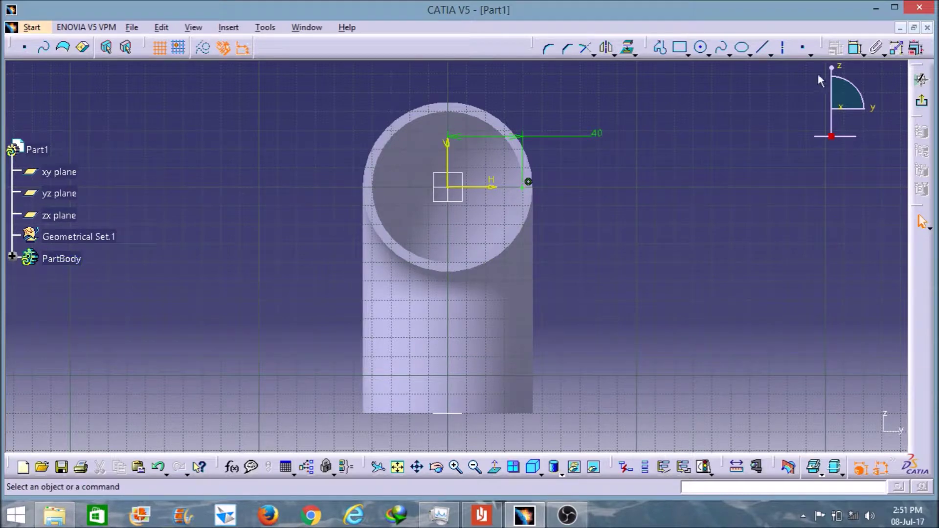
pyautogui.click(924, 105)
pyautogui.click(641, 337)
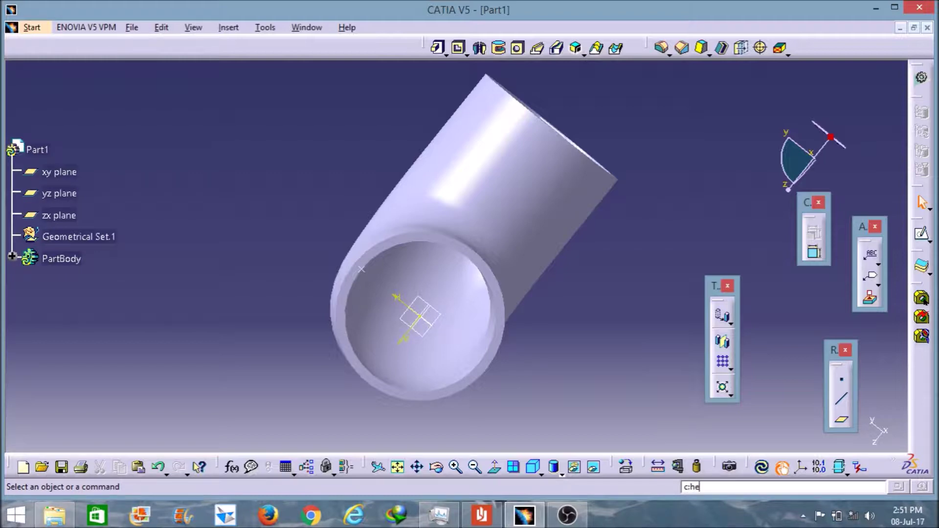
# Start a helix with the c:helix command from the sketched point about the X axis, reversing its direction so it runs into the pipe
pyautogui.write('c:helix')
pyautogui.press('Return')
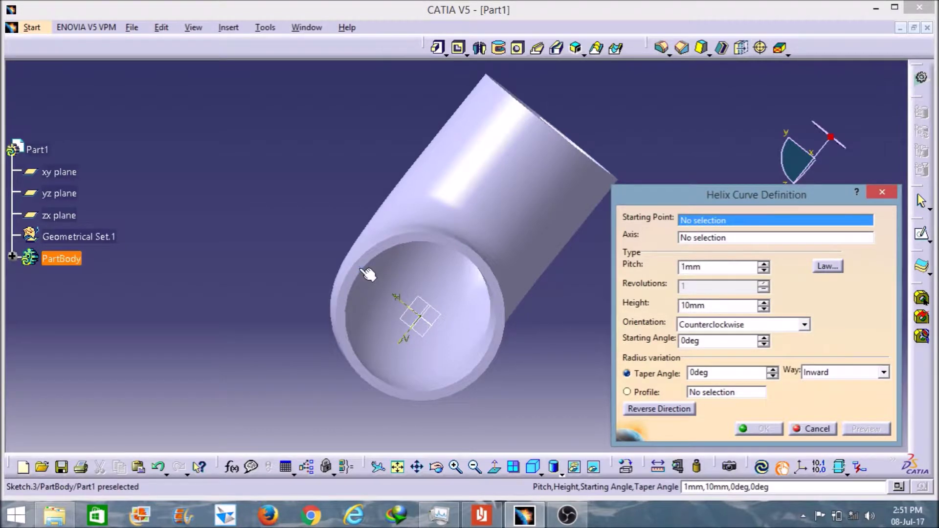
pyautogui.click(368, 275)
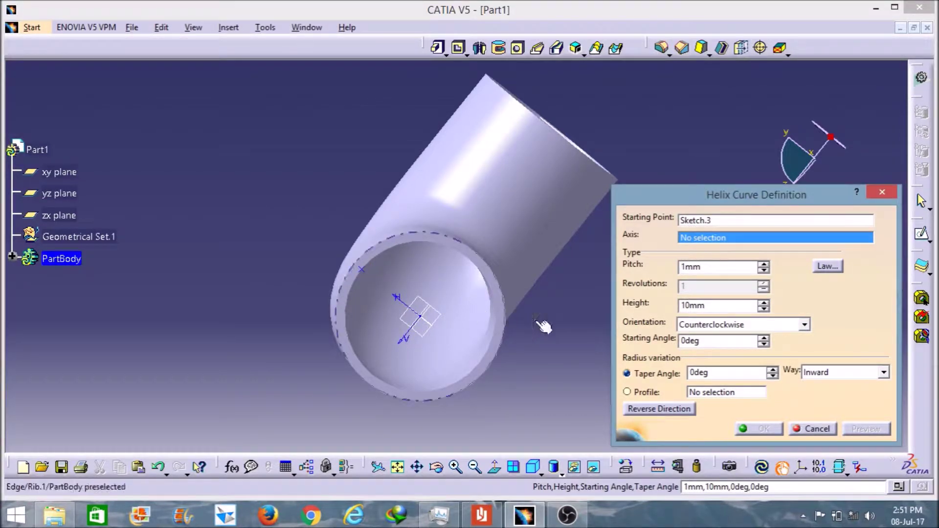
pyautogui.moveTo(562, 325)
pyautogui.mouseDown(button='middle')
pyautogui.moveTo(465, 354)
pyautogui.moveTo(600, 319)
pyautogui.mouseUp(button='middle')
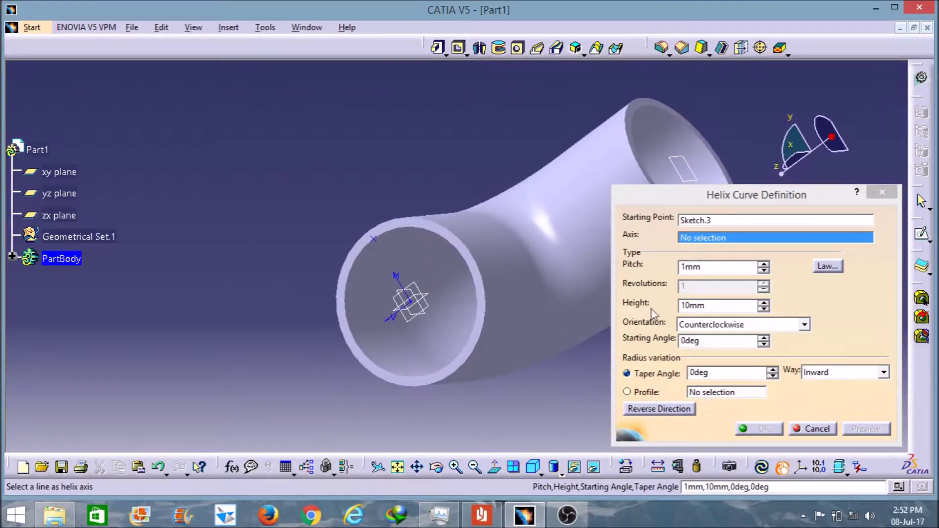
pyautogui.rightClick(706, 243)
pyautogui.click(738, 263)
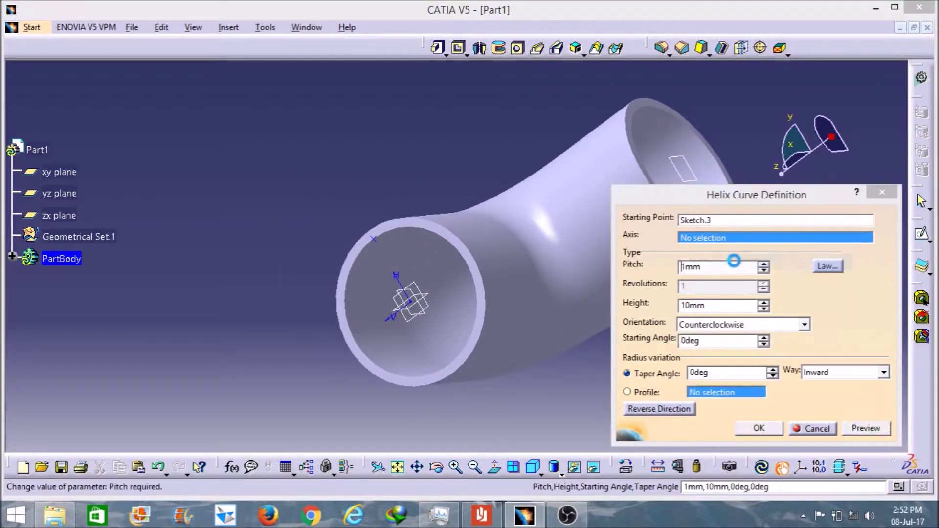
pyautogui.moveTo(535, 374); pyautogui.dragTo(479, 353, button='middle')
pyautogui.click(658, 409)
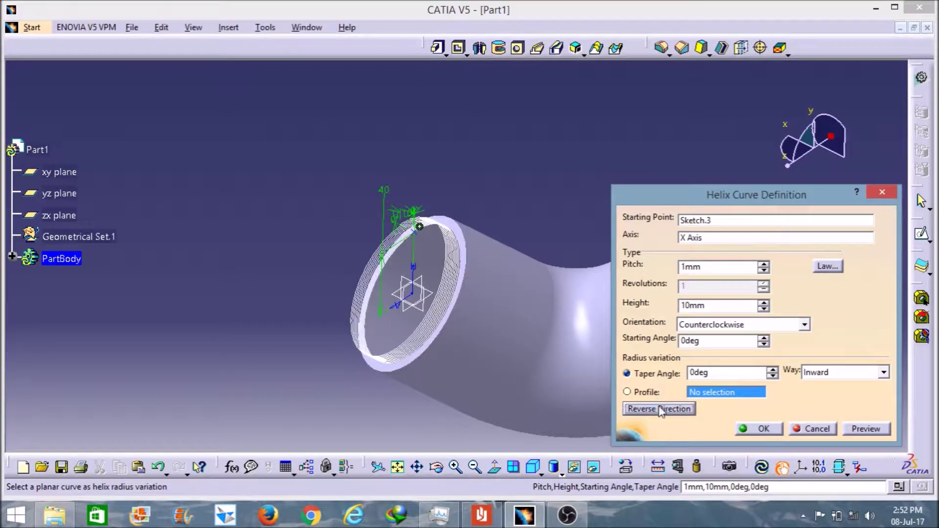
pyautogui.click(660, 410)
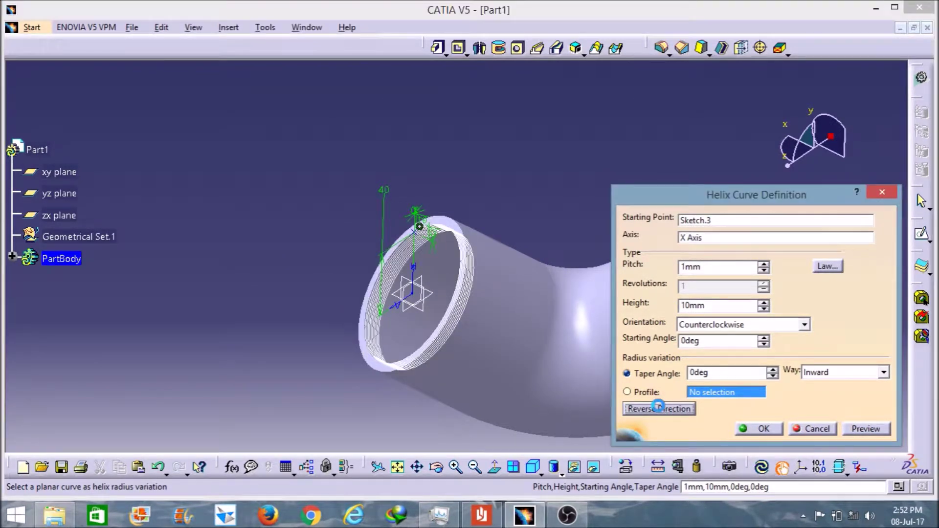
# Set the helix pitch to 5 mm and its height to 45 mm, and create the curve
pyautogui.click(764, 266)
pyautogui.click(764, 265)
pyautogui.click(764, 265)
pyautogui.click(764, 265)
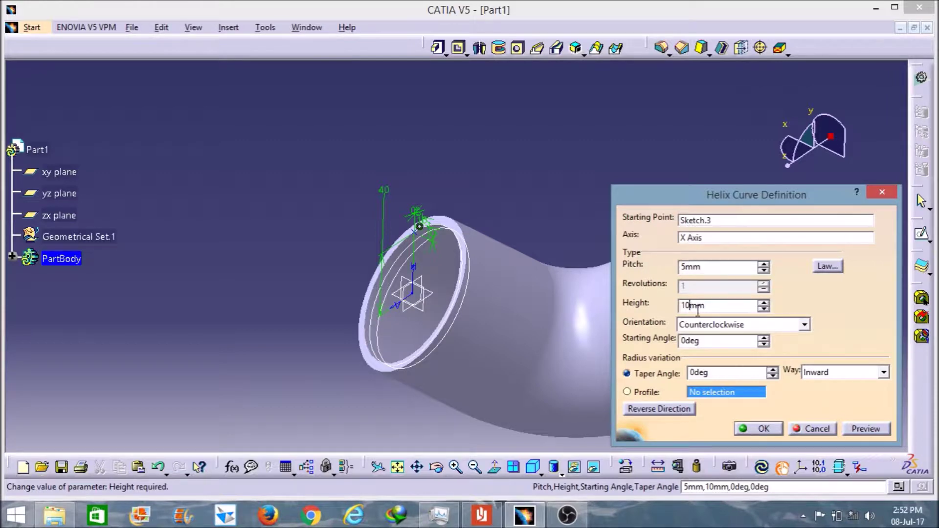
pyautogui.press('BackSpace')
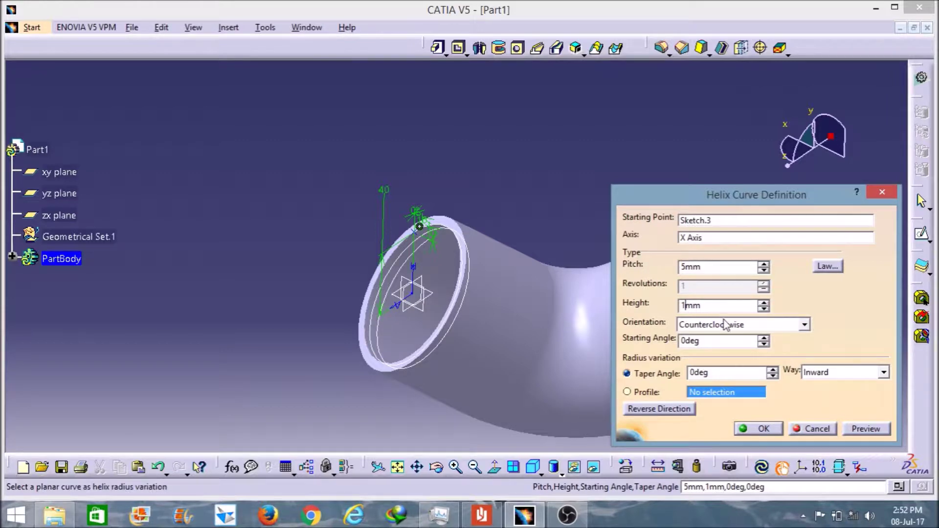
pyautogui.write('45')
pyautogui.press('BackSpace')
pyautogui.press('BackSpace')
pyautogui.press('BackSpace')
pyautogui.write('45')
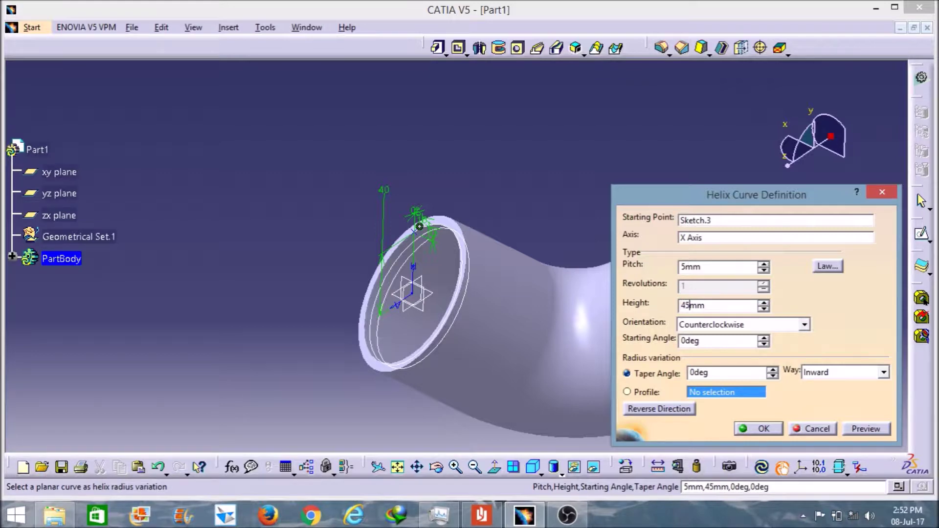
pyautogui.click(763, 428)
# Start a sketch on the xy plane and draw a vertical line just outside the pipe's open end, beside the helix start point
pyautogui.moveTo(553, 203); pyautogui.dragTo(607, 183, button='middle')
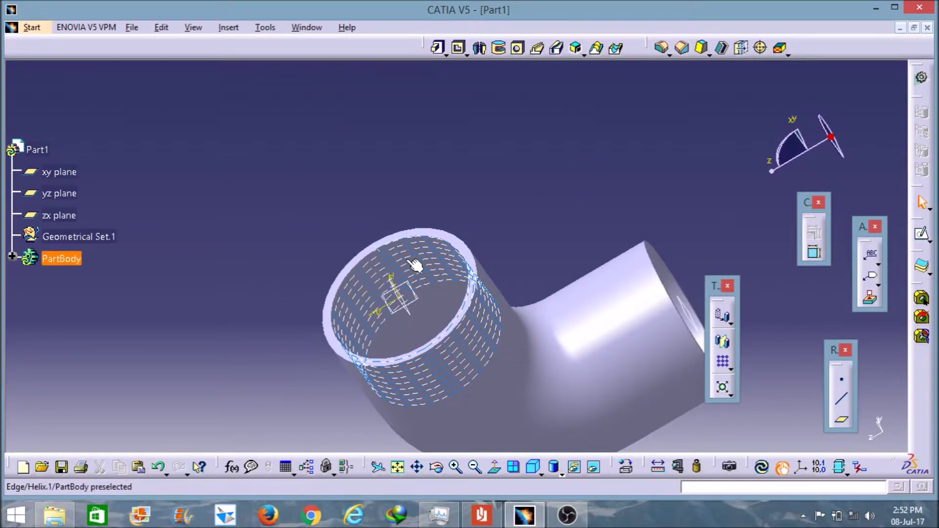
pyautogui.moveTo(516, 223); pyautogui.dragTo(587, 223, button='middle')
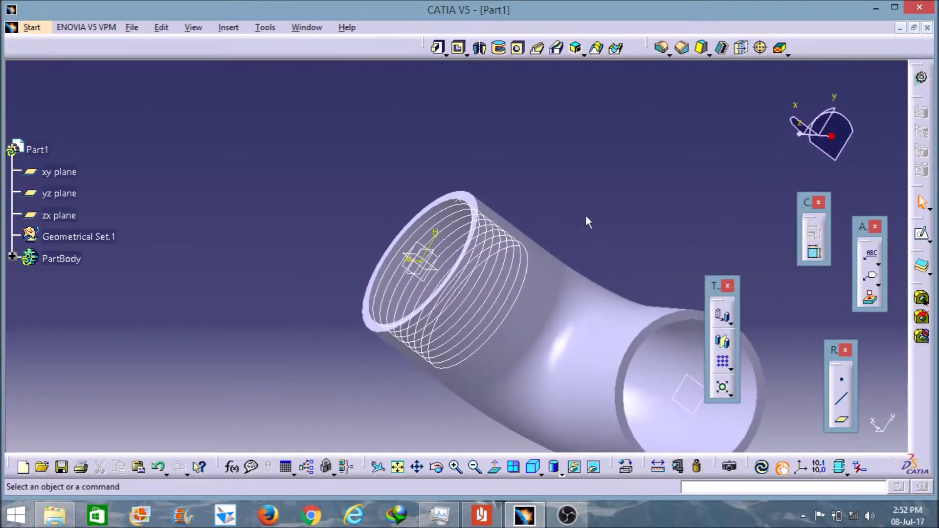
pyautogui.moveTo(530, 166); pyautogui.dragTo(460, 230, button='middle')
pyautogui.click(457, 241)
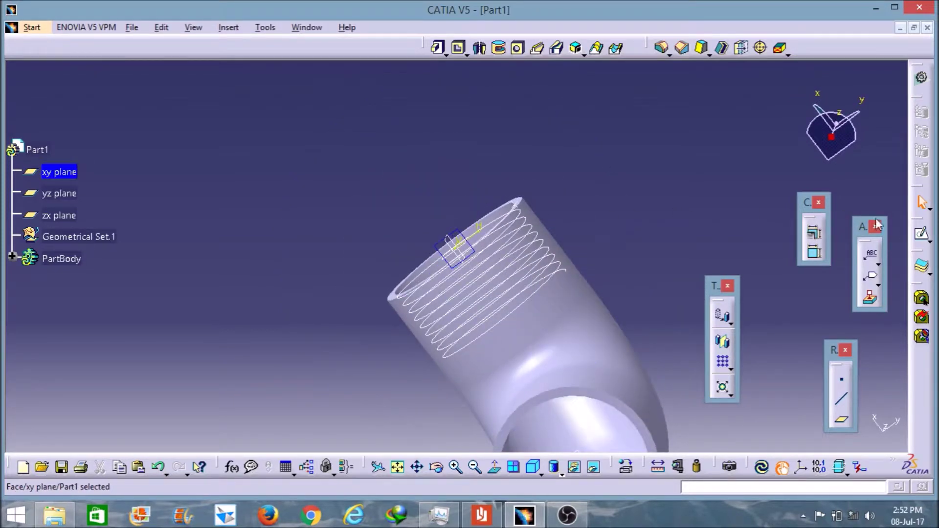
pyautogui.click(922, 233)
pyautogui.moveTo(601, 173)
pyautogui.mouseDown(button='middle')
pyautogui.moveTo(588, 175)
pyautogui.moveTo(541, 122)
pyautogui.mouseUp(button='middle')
pyautogui.moveTo(580, 190)
pyautogui.mouseDown(button='middle')
pyautogui.moveTo(533, 133)
pyautogui.moveTo(581, 179)
pyautogui.moveTo(598, 256)
pyautogui.moveTo(577, 220)
pyautogui.mouseUp(button='middle')
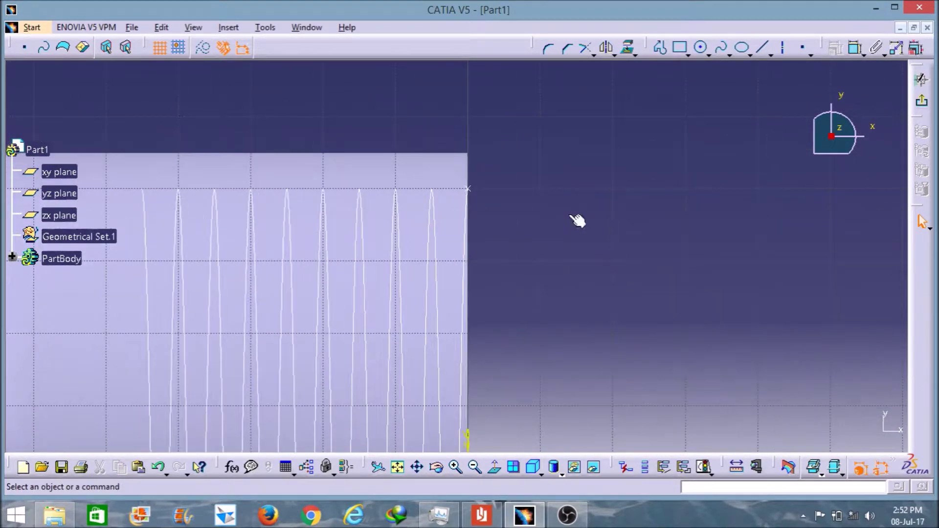
pyautogui.click(762, 47)
pyautogui.click(501, 159)
pyautogui.click(501, 281)
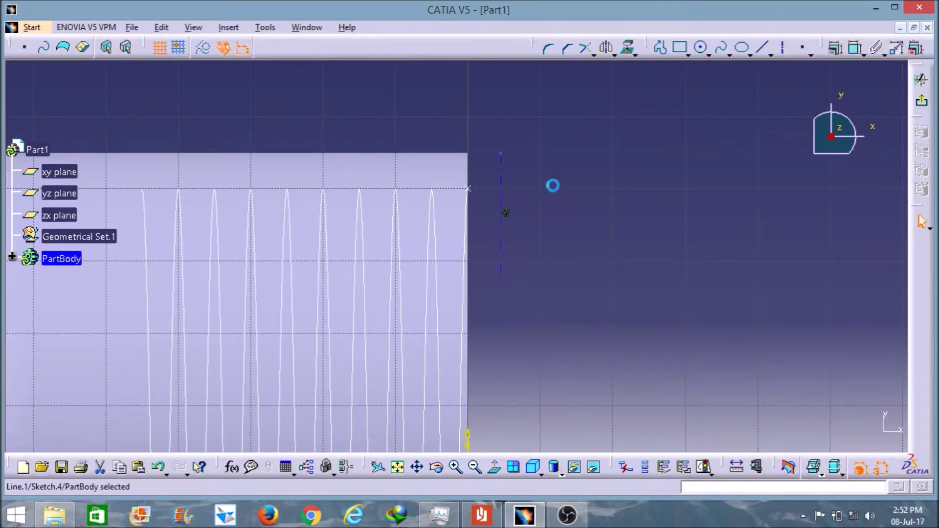
# Constrain the vertical line coincident with the pipe's open end edge
pyautogui.click(841, 52)
pyautogui.click(501, 165)
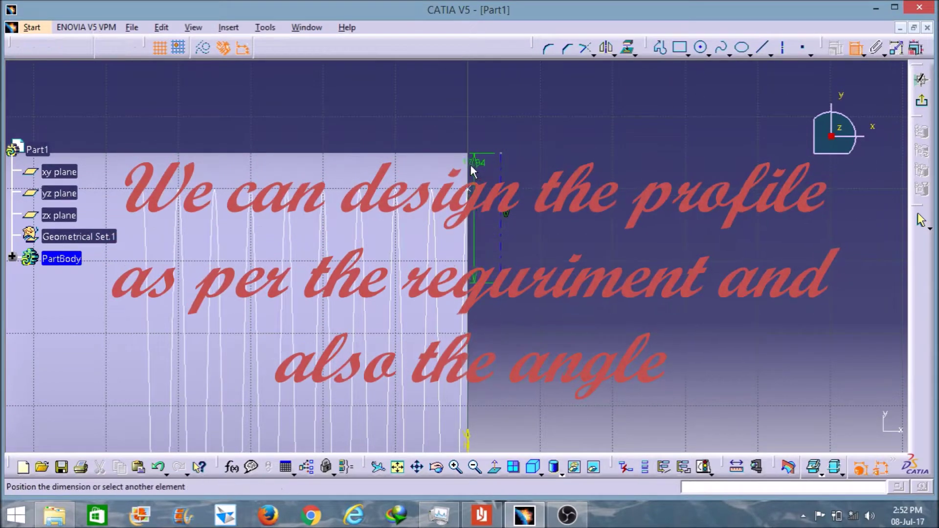
pyautogui.rightClick(610, 161)
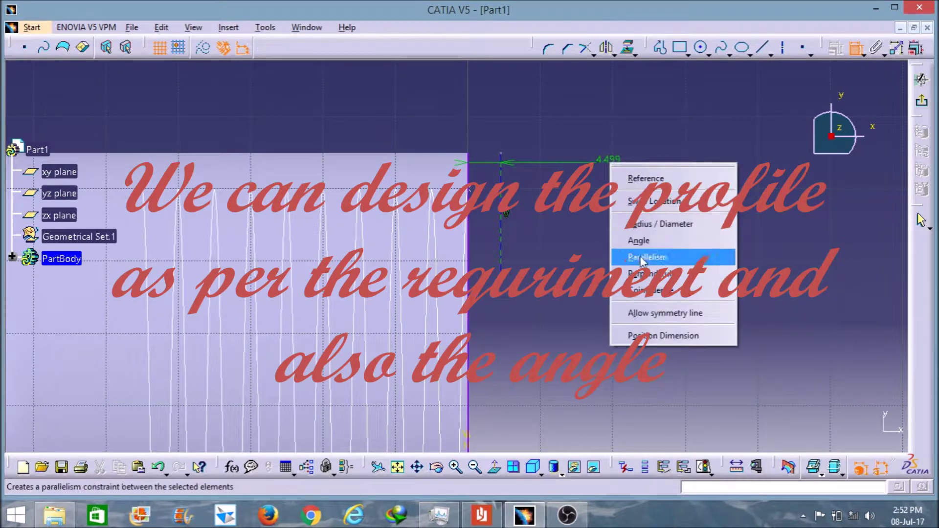
pyautogui.click(651, 287)
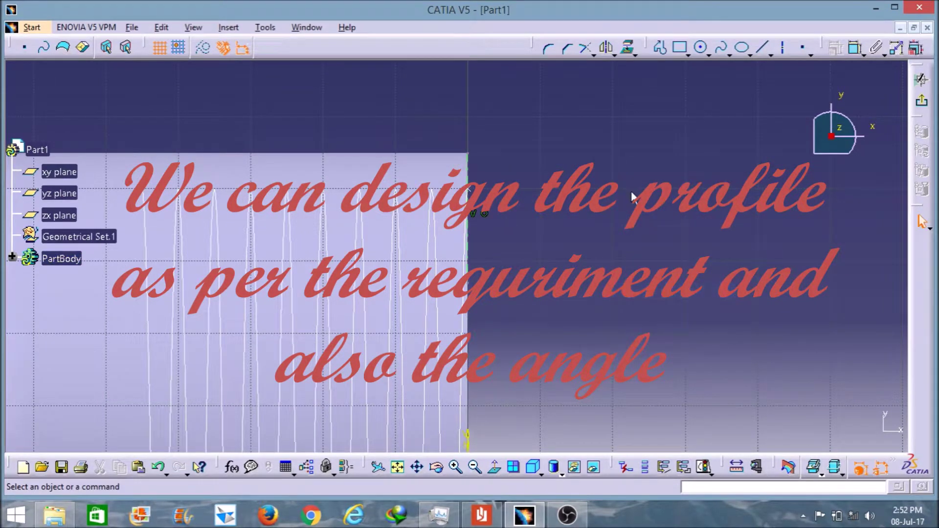
pyautogui.click(660, 47)
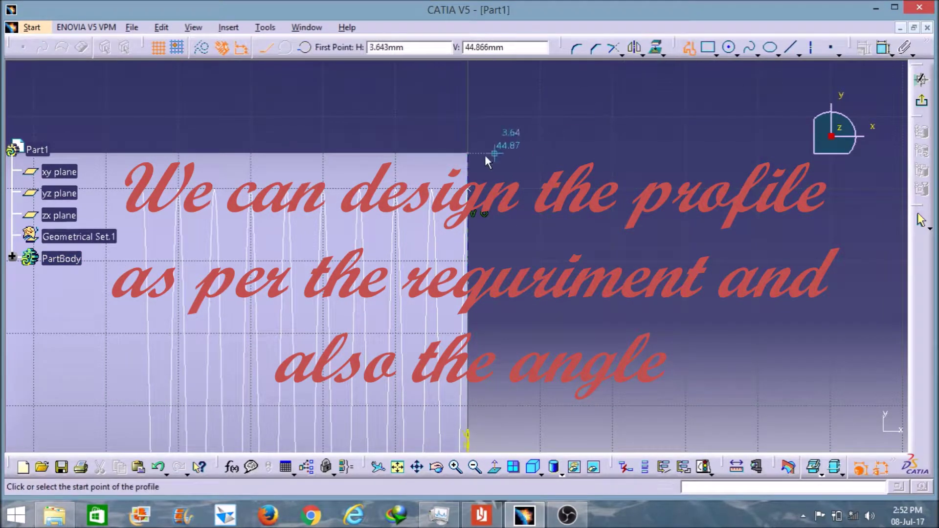
pyautogui.click(457, 176)
pyautogui.click(492, 180)
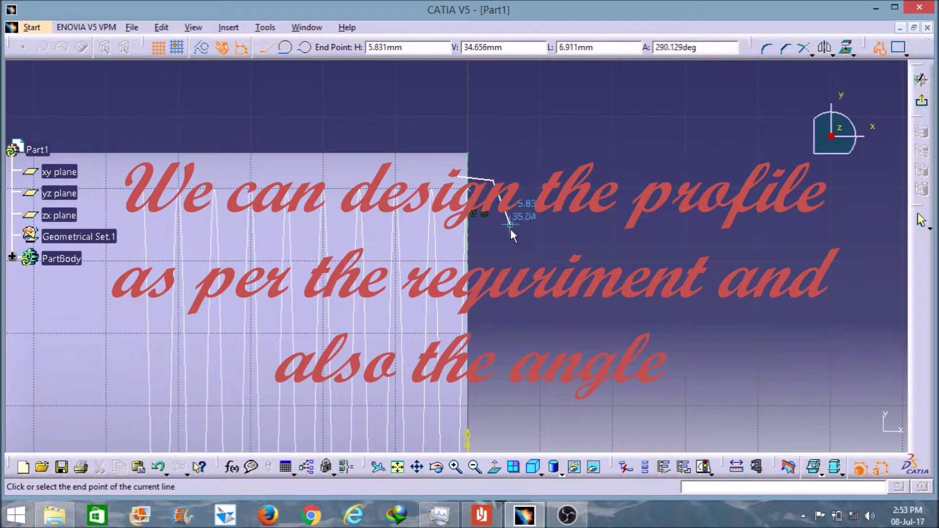
pyautogui.click(873, 51)
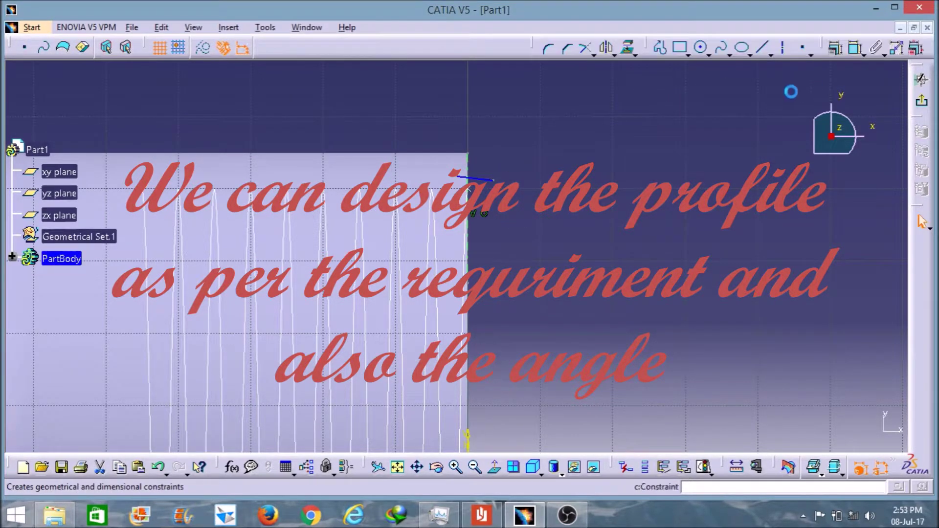
pyautogui.click(605, 148)
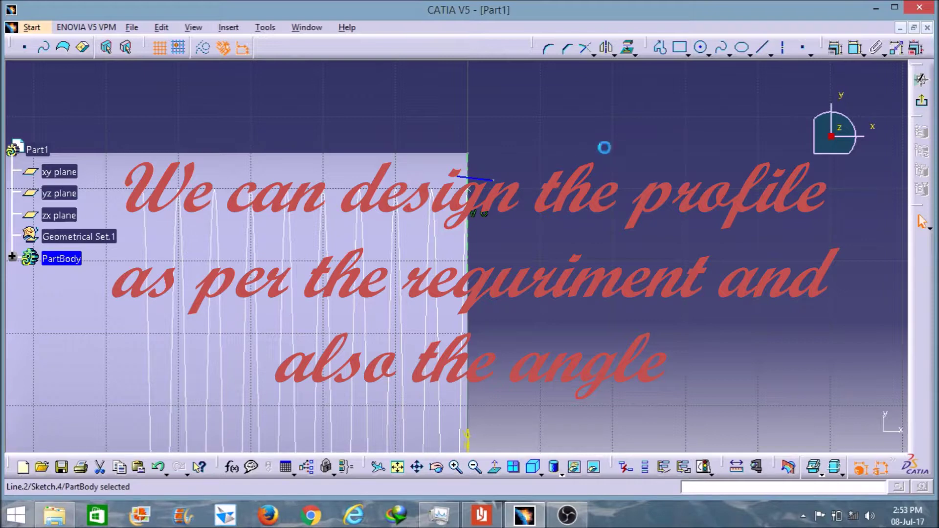
# Sketch a closed trapezoidal thread profile around the helix start point, with a narrower top edge about 5 mm wide
pyautogui.click(660, 48)
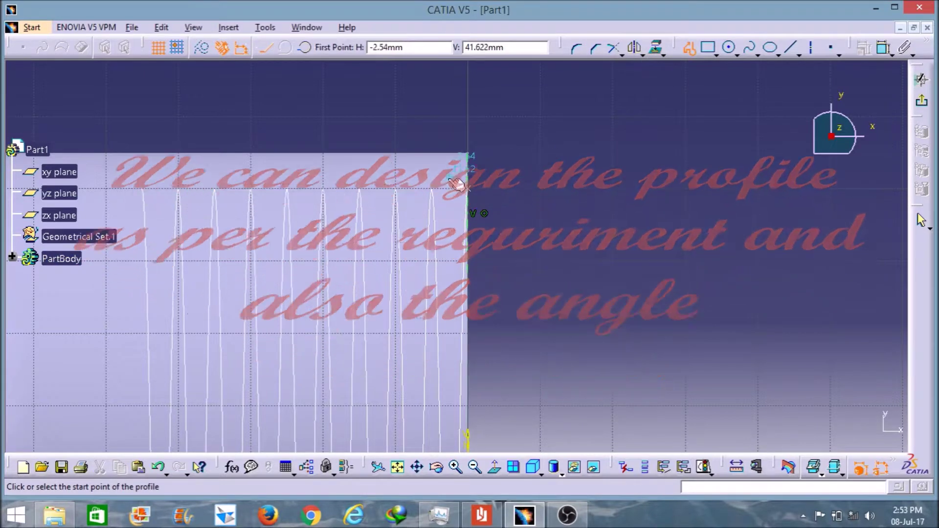
pyautogui.click(459, 183)
pyautogui.click(508, 239)
pyautogui.click(442, 238)
pyautogui.click(451, 181)
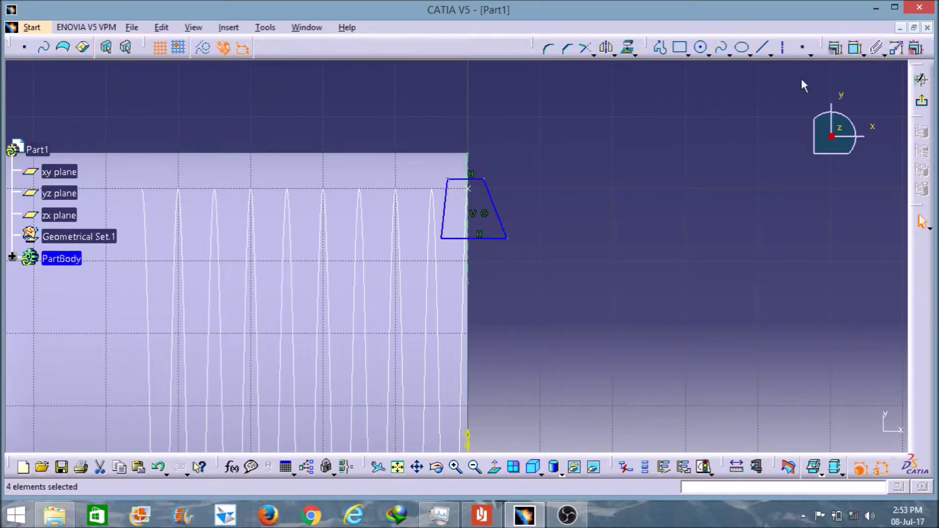
# Make the two upper corners of the trapezoid symmetric about the vertical line
pyautogui.click(854, 47)
pyautogui.click(484, 179)
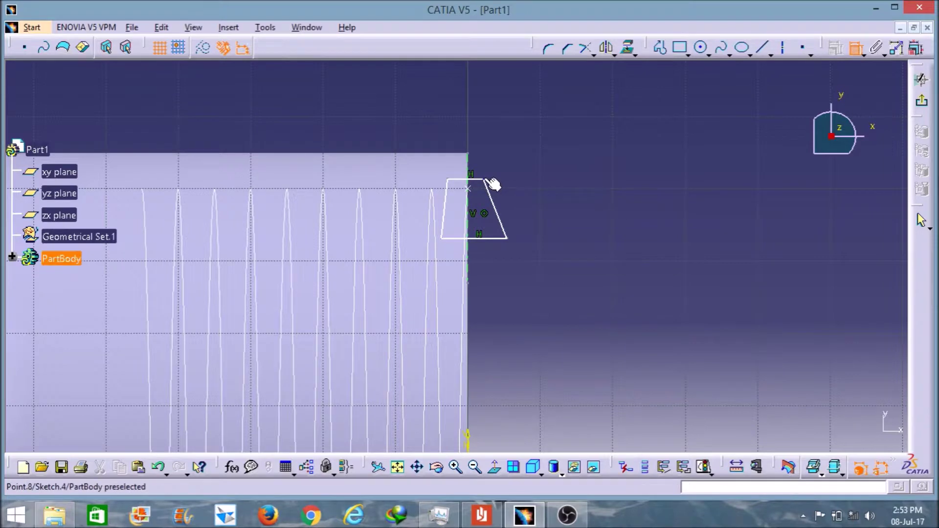
pyautogui.click(447, 180)
pyautogui.rightClick(574, 104)
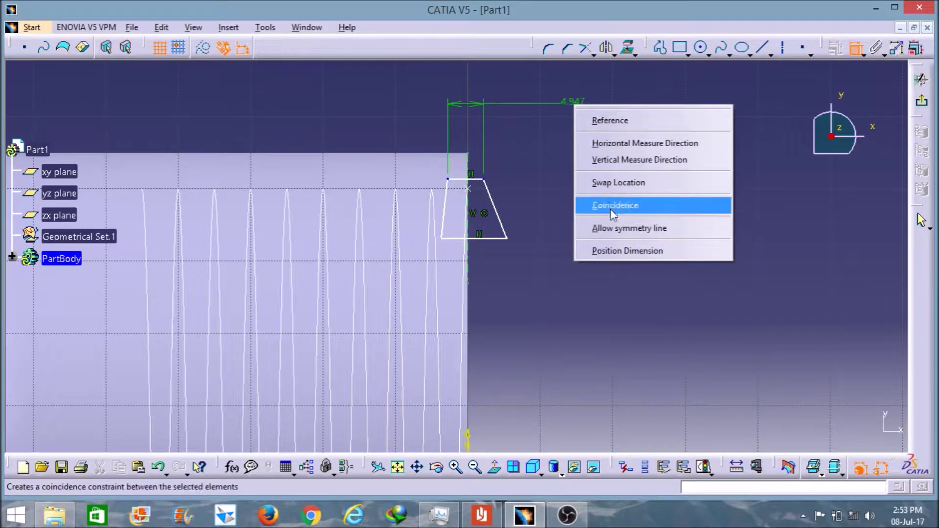
pyautogui.click(630, 228)
pyautogui.click(467, 160)
# Make the two lower corners of the trapezoid symmetric about the vertical line
pyautogui.click(855, 47)
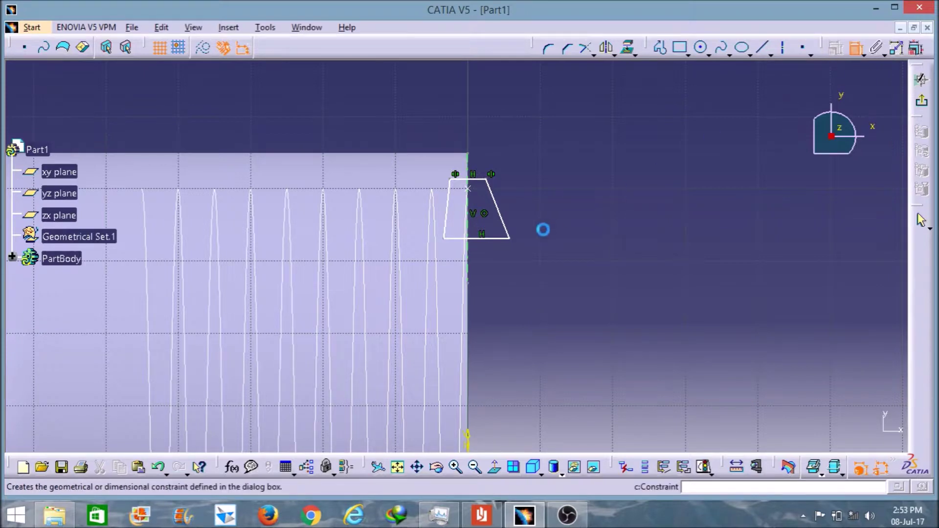
pyautogui.click(493, 248)
pyautogui.click(445, 239)
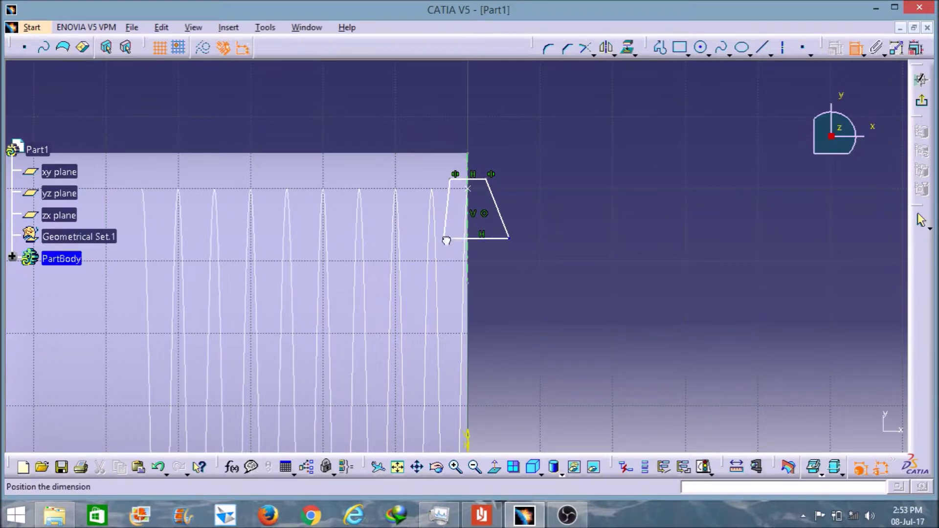
pyautogui.rightClick(619, 183)
pyautogui.click(647, 298)
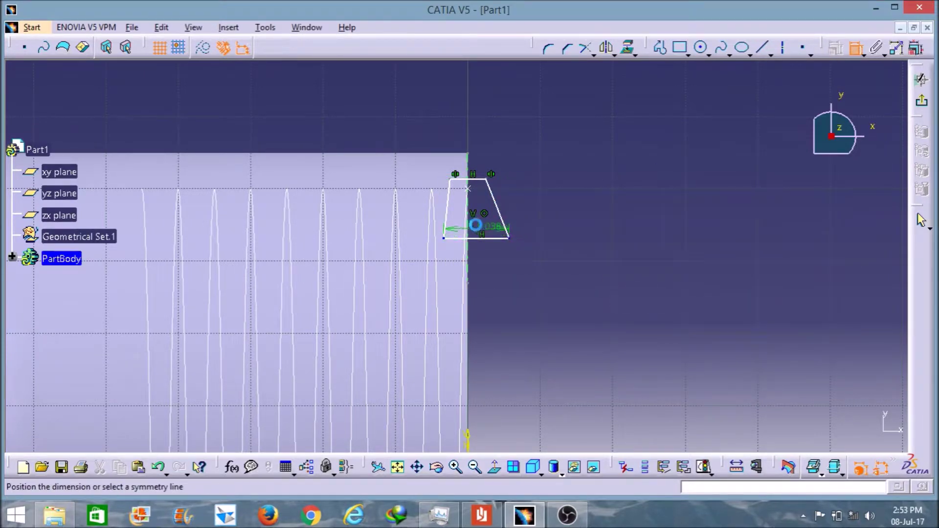
pyautogui.click(473, 264)
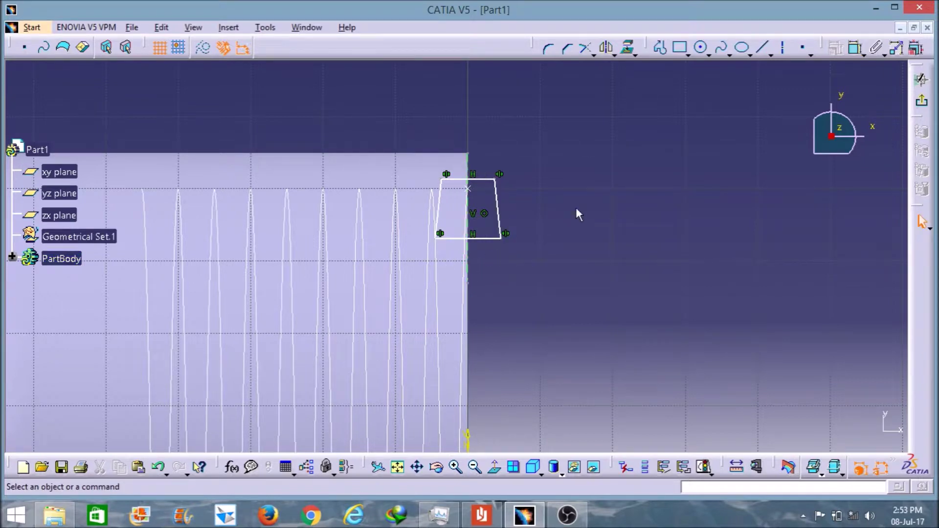
# Dimension the trapezoid's top edge and set its length to 2 mm
pyautogui.click(855, 54)
pyautogui.click(495, 179)
pyautogui.doubleClick(563, 133)
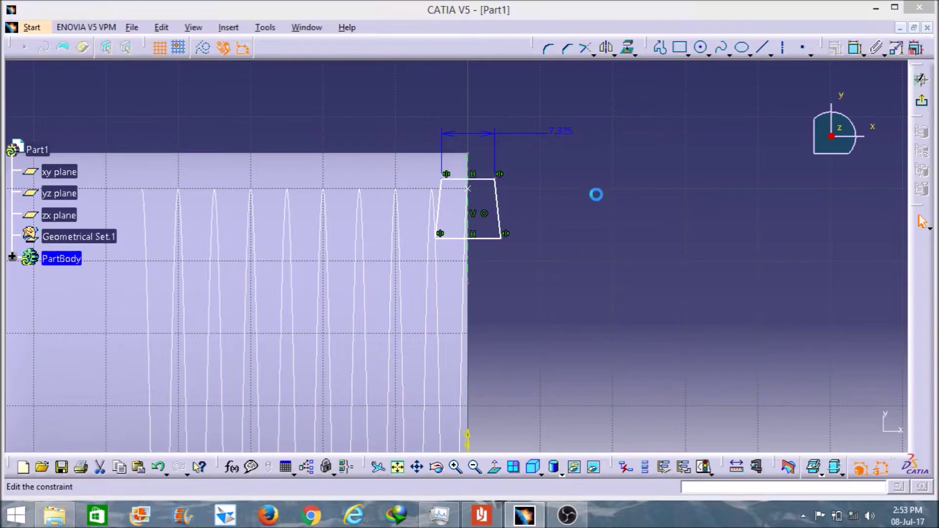
pyautogui.write('2')
pyautogui.press('Return')
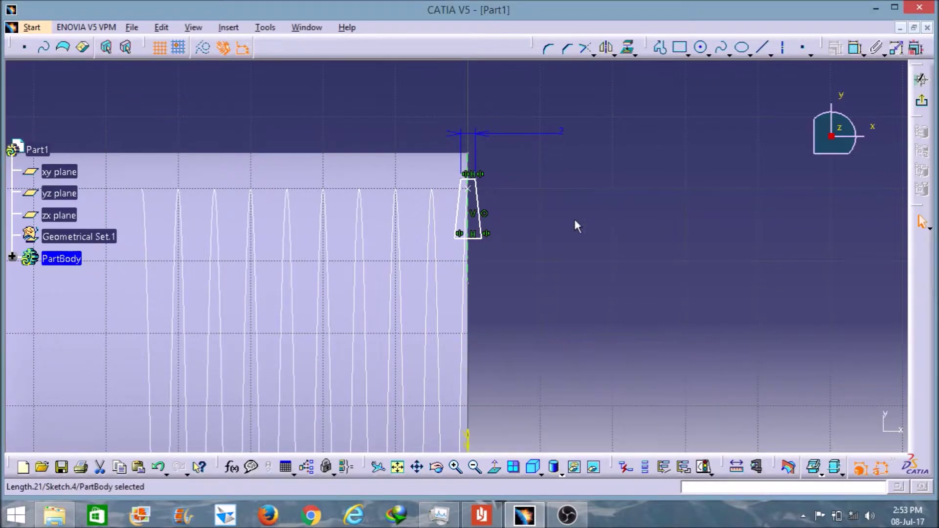
# Dimension the trapezoid's bottom edge and set its length to 4 mm
pyautogui.click(481, 240)
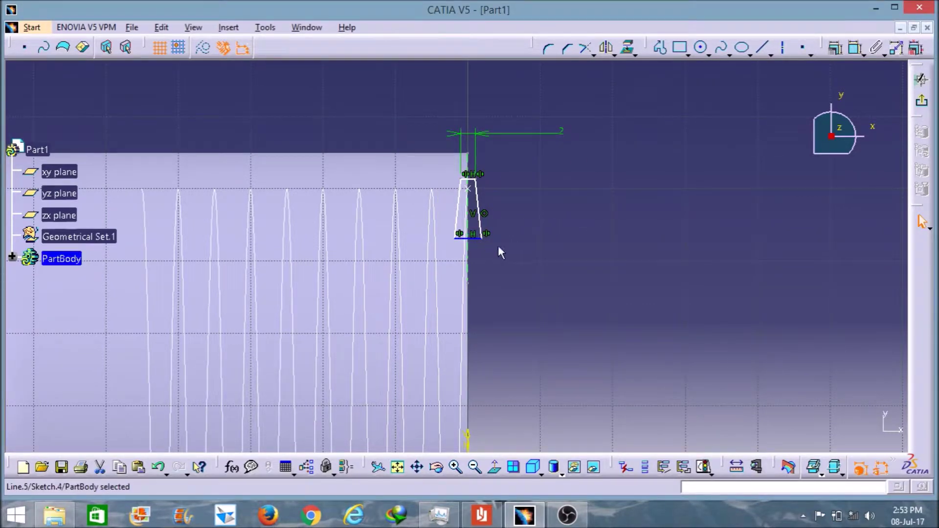
pyautogui.click(857, 49)
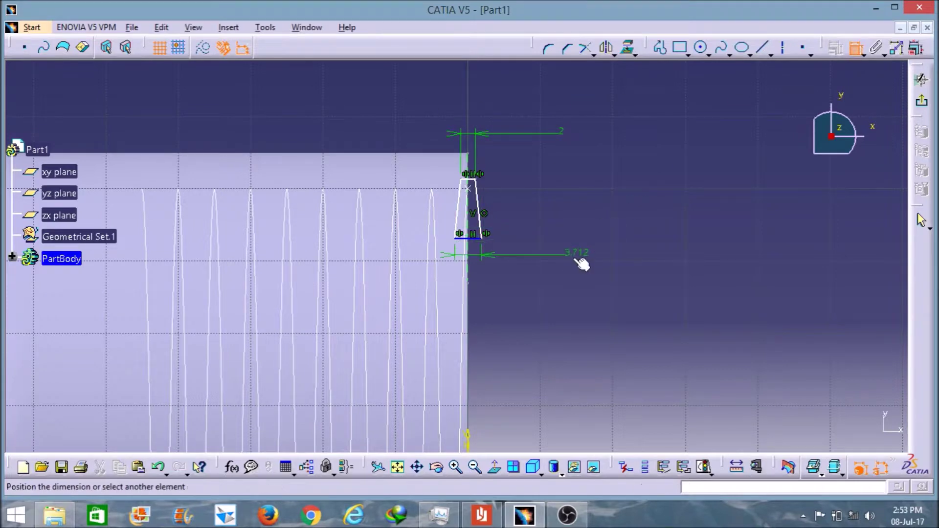
pyautogui.doubleClick(592, 257)
pyautogui.write('4mm')
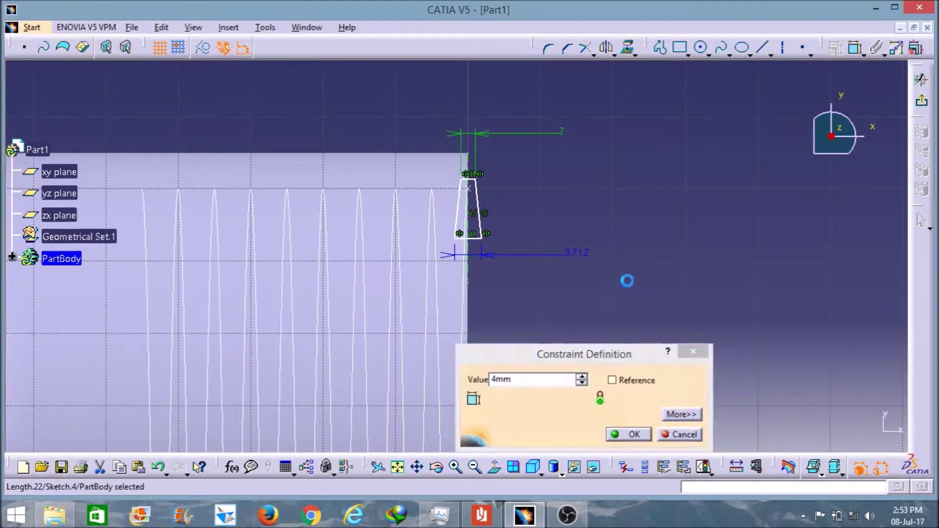
pyautogui.press('Return')
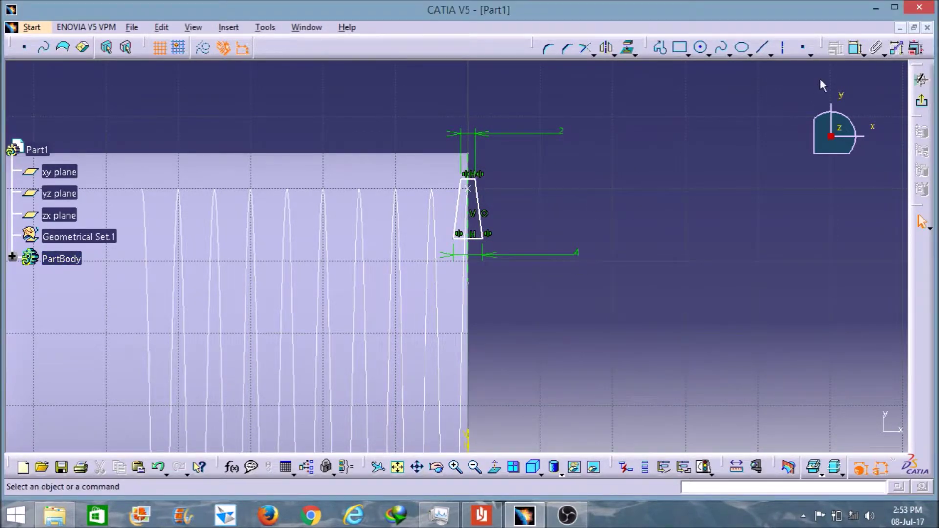
# Dimension the trapezoid's top edge from the helix start point and set the distance to 1.5 mm
pyautogui.click(856, 49)
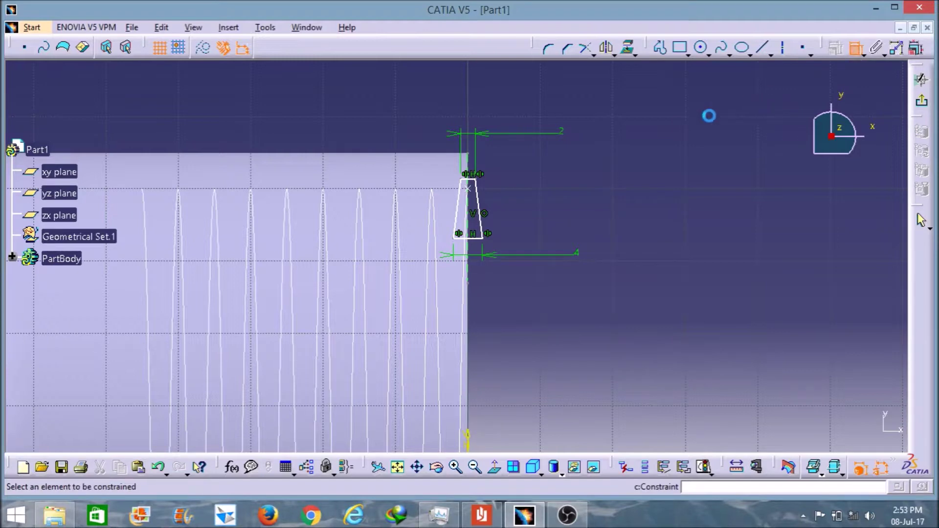
pyautogui.click(471, 181)
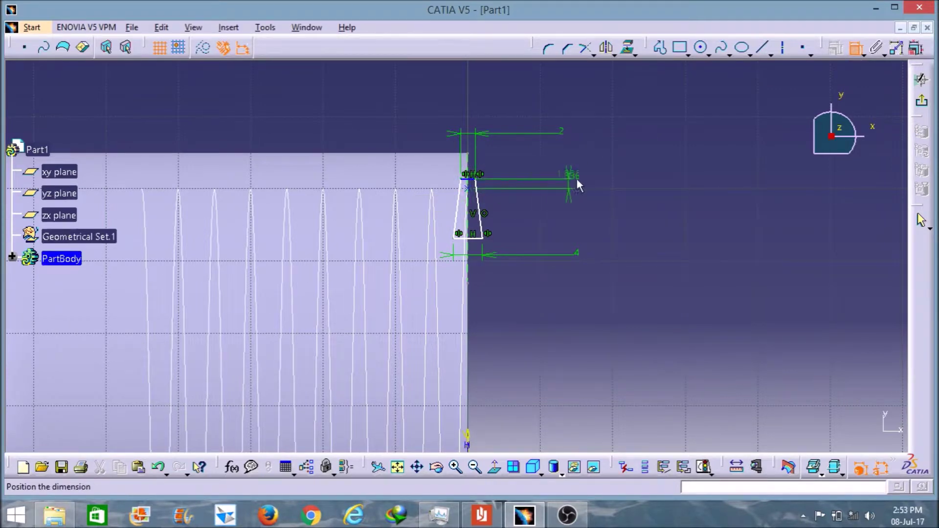
pyautogui.click(596, 157)
pyautogui.doubleClick(596, 155)
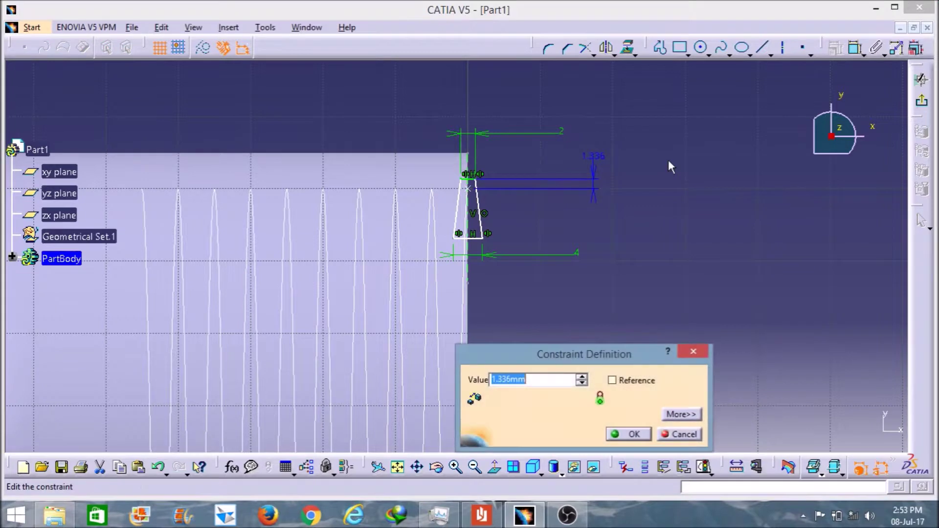
pyautogui.write('1.5')
pyautogui.press('Return')
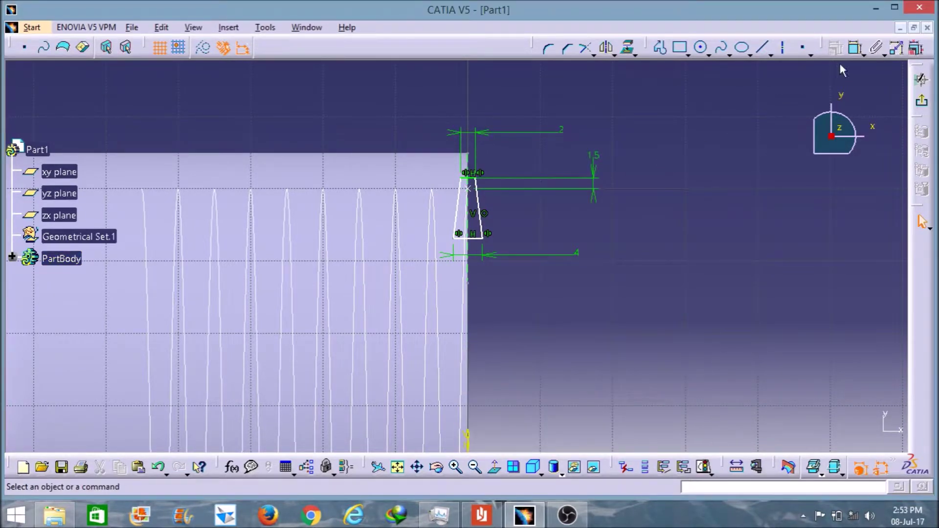
# Dimension the trapezoid's bottom edge from the helix start point and set the distance to 1.5 mm
pyautogui.click(856, 47)
pyautogui.click(471, 192)
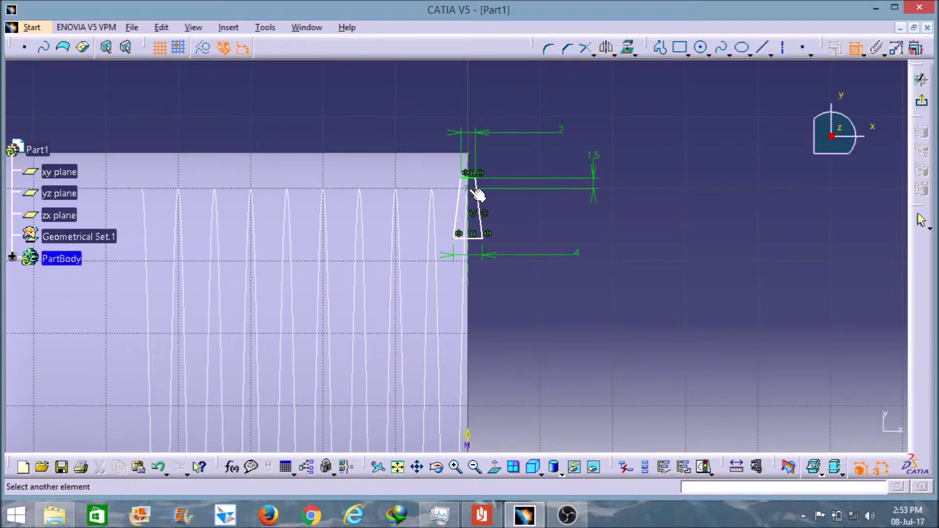
pyautogui.click(486, 240)
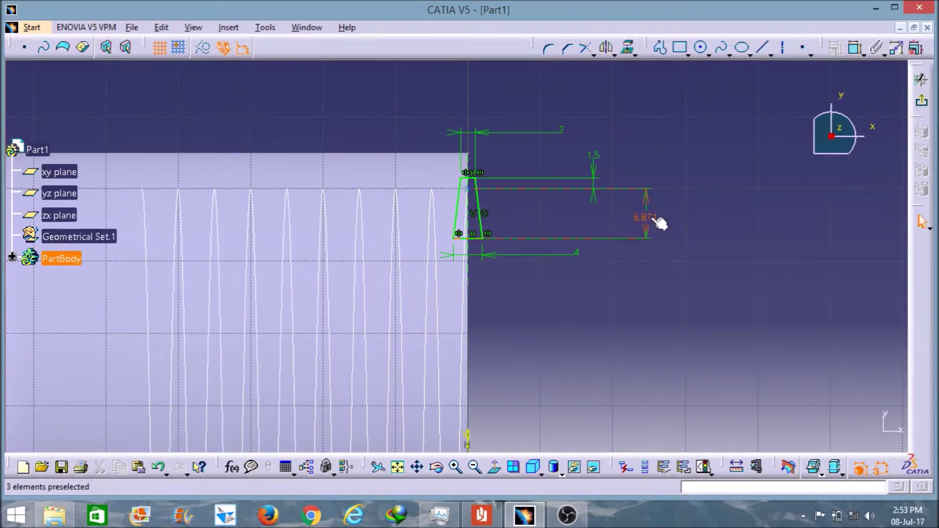
pyautogui.doubleClick(660, 223)
pyautogui.write('1')
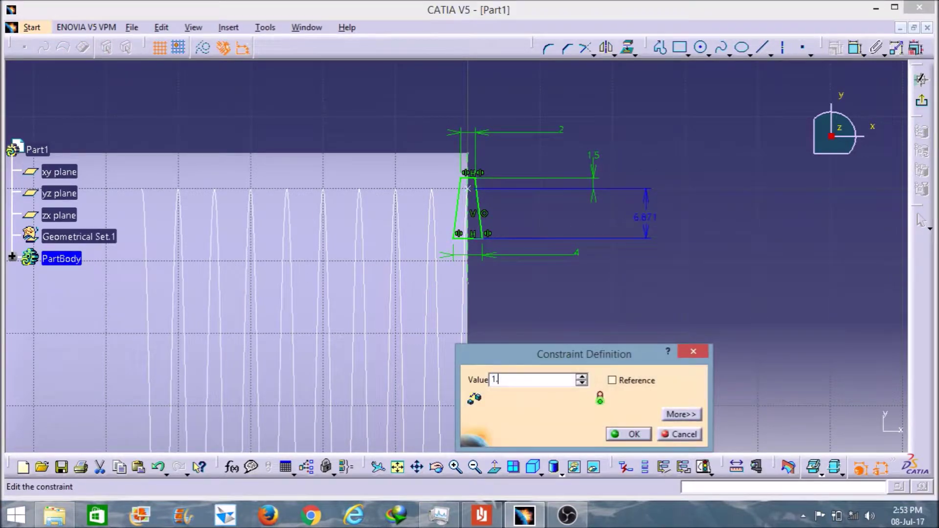
pyautogui.write('.5')
pyautogui.press('Return')
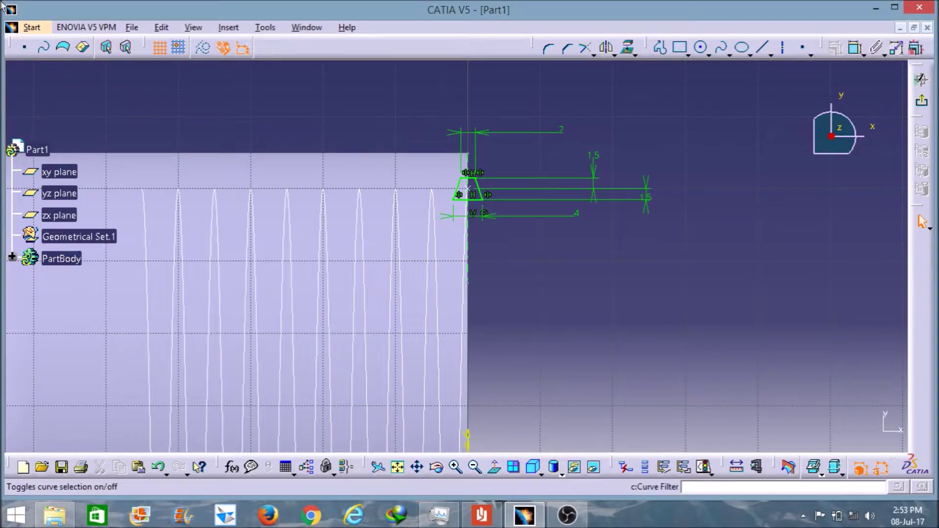
# Exit the sketch and cut the internal thread with a Slot, using Sketch.4 as profile and Helix.1 as center curve with Keep angle
pyautogui.click(922, 78)
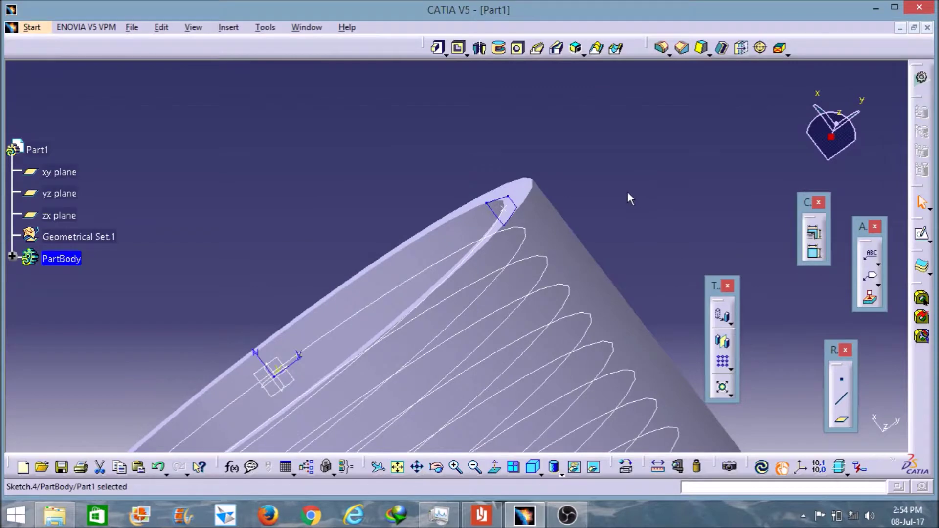
pyautogui.click(557, 49)
pyautogui.moveTo(673, 217); pyautogui.dragTo(641, 247, button='middle')
pyautogui.moveTo(587, 165); pyautogui.dragTo(609, 238, button='middle')
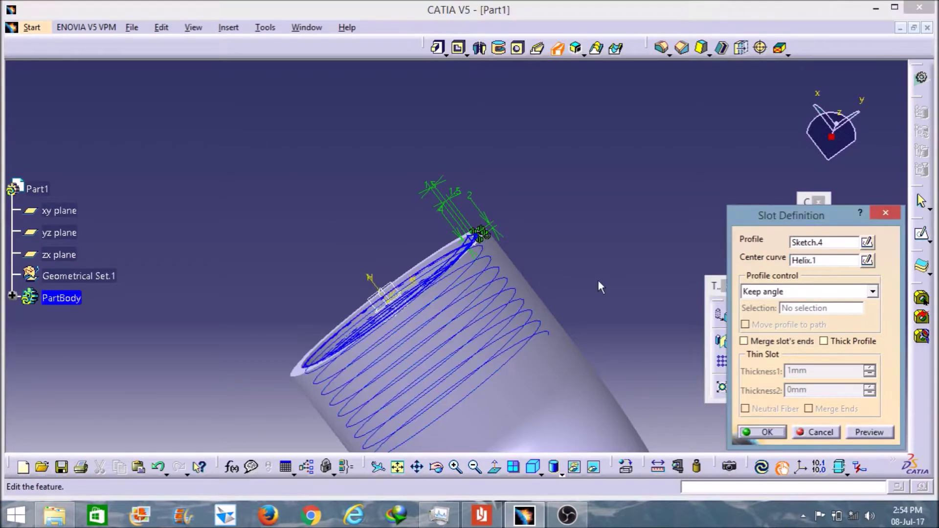
pyautogui.click(764, 434)
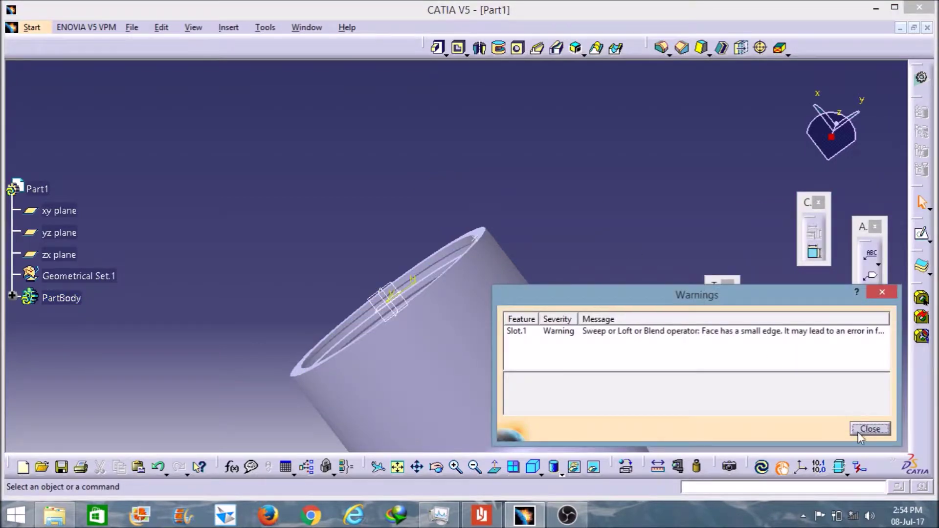
pyautogui.click(870, 429)
pyautogui.moveTo(378, 168); pyautogui.dragTo(443, 226, button='middle')
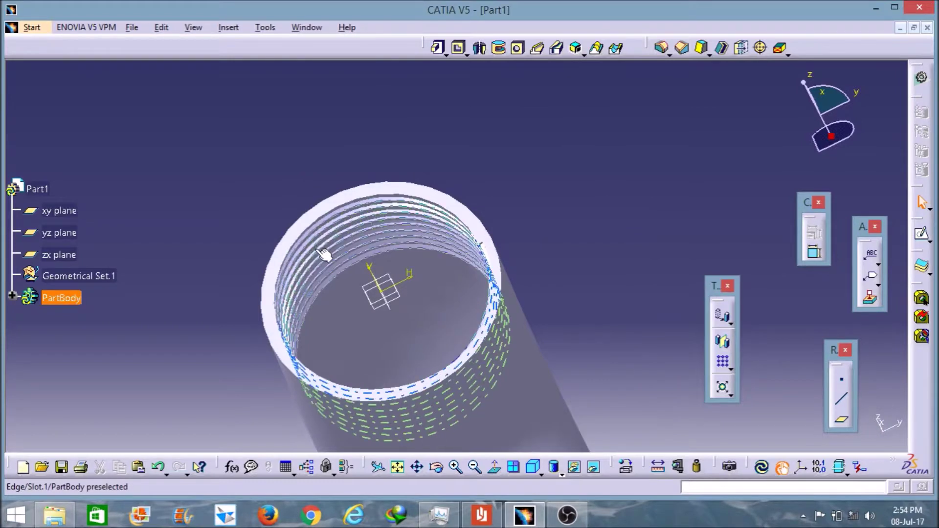
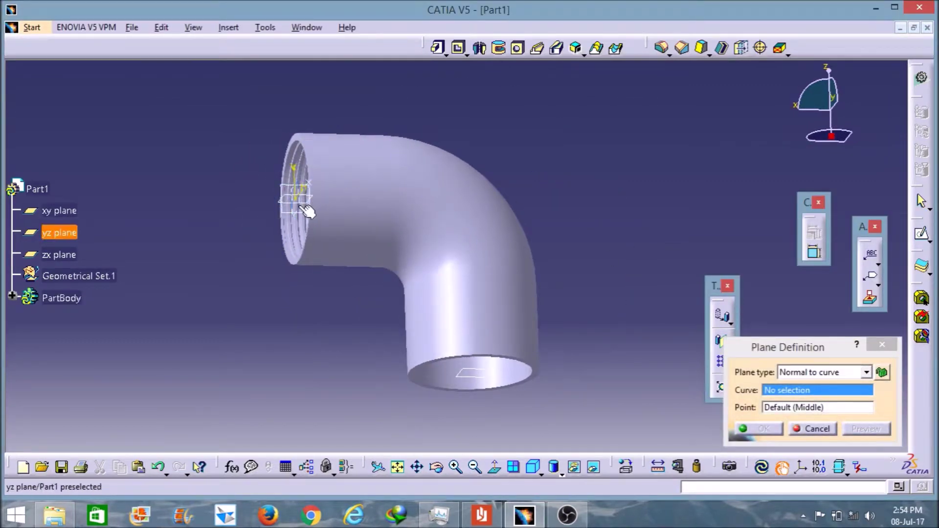
# Create a plane offset 120 mm from the yz plane, with the direction reversed toward the pipe body
pyautogui.click(307, 213)
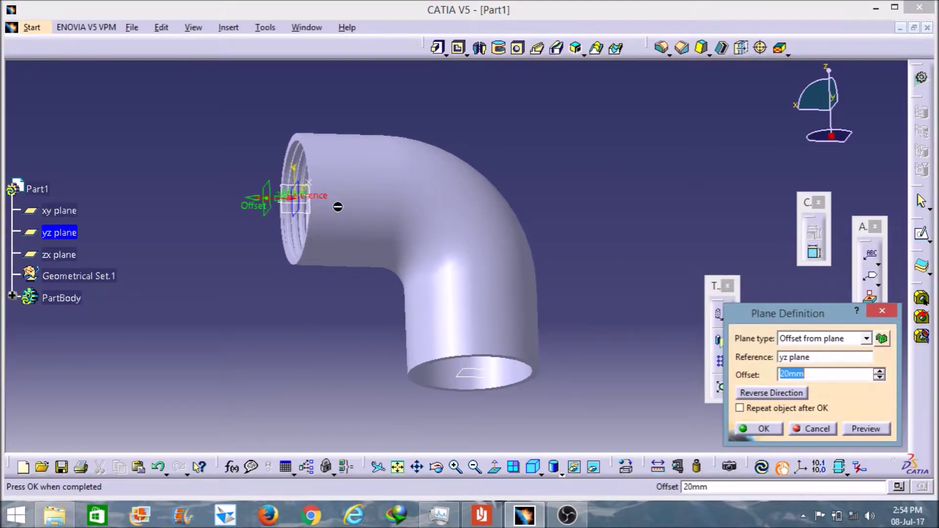
pyautogui.click(772, 393)
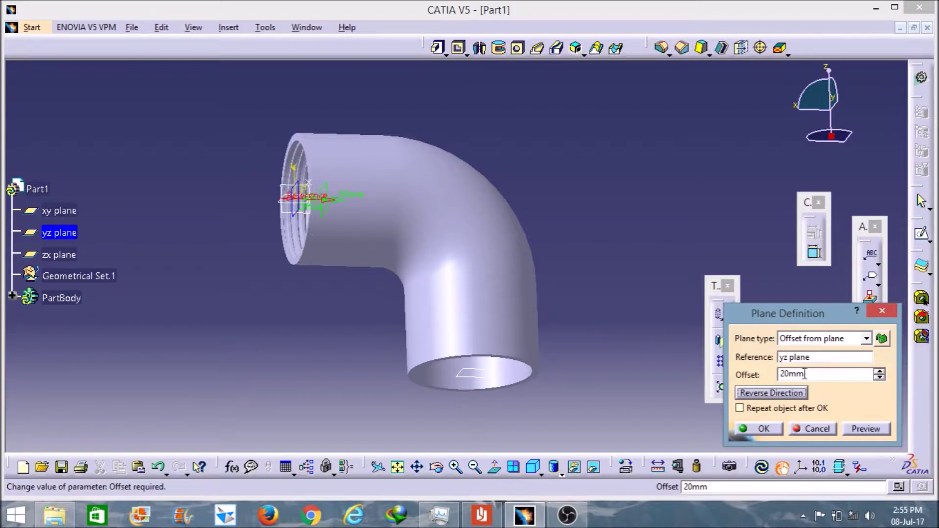
pyautogui.click(781, 374)
pyautogui.write('1')
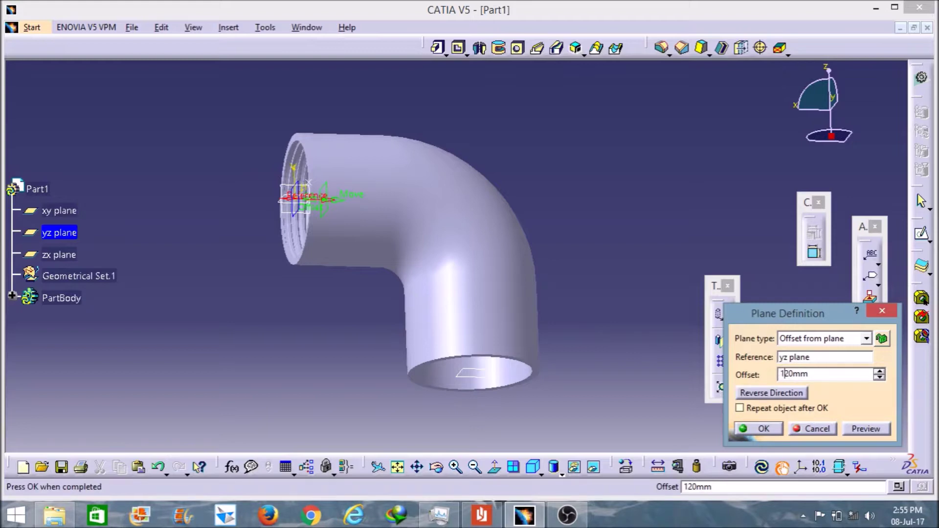
pyautogui.click(771, 431)
# Start a sketch on the plane at the pipe's lower opening and place a point on the horizontal axis about 140 mm from the origin
pyautogui.moveTo(656, 256); pyautogui.dragTo(640, 196, button='middle')
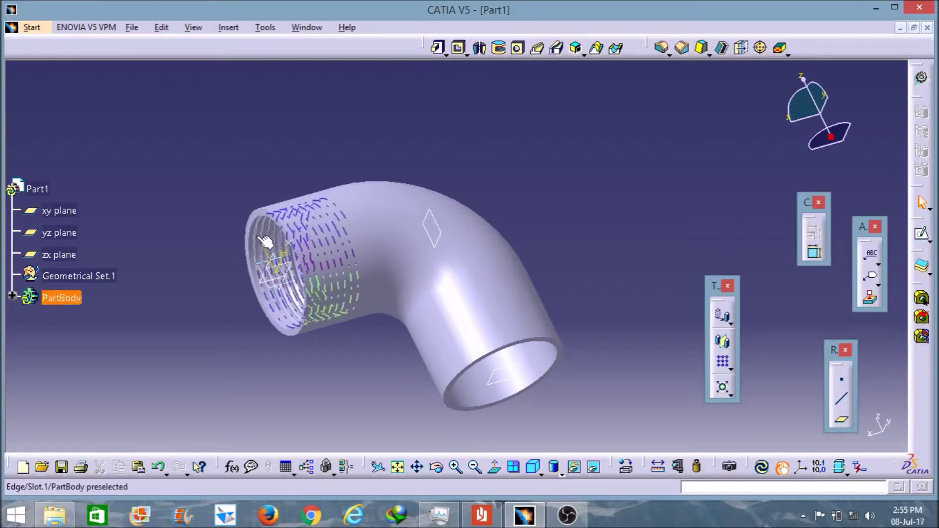
pyautogui.moveTo(599, 279); pyautogui.dragTo(626, 169, button='middle')
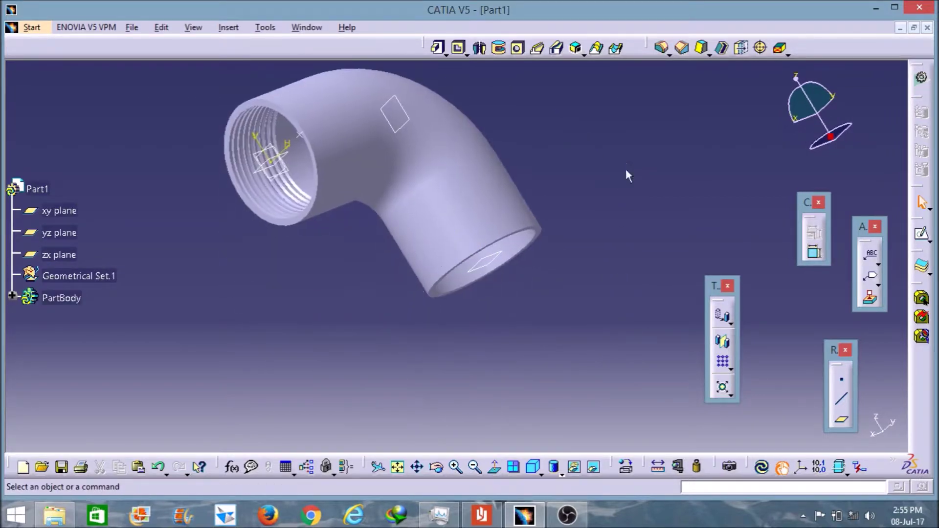
pyautogui.click(497, 256)
pyautogui.click(922, 234)
pyautogui.moveTo(656, 197); pyautogui.dragTo(534, 390, button='middle')
pyautogui.click(494, 467)
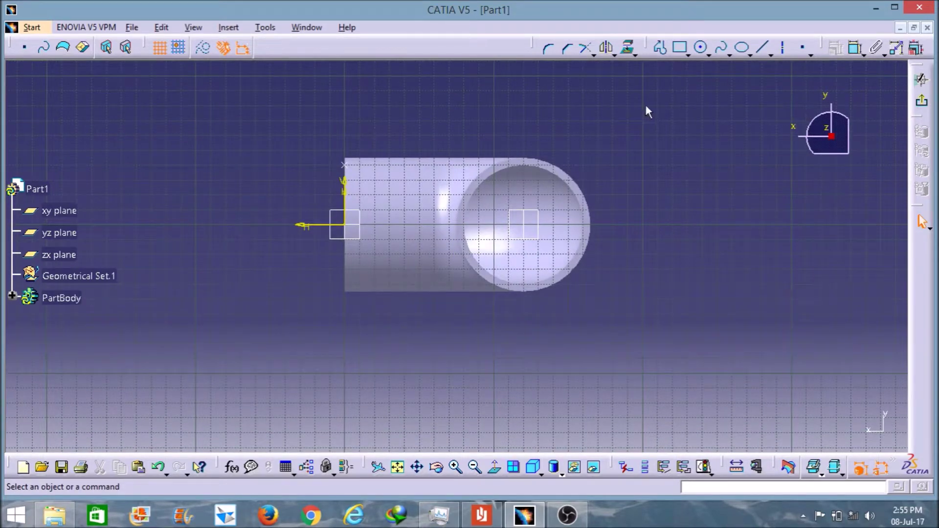
pyautogui.click(804, 48)
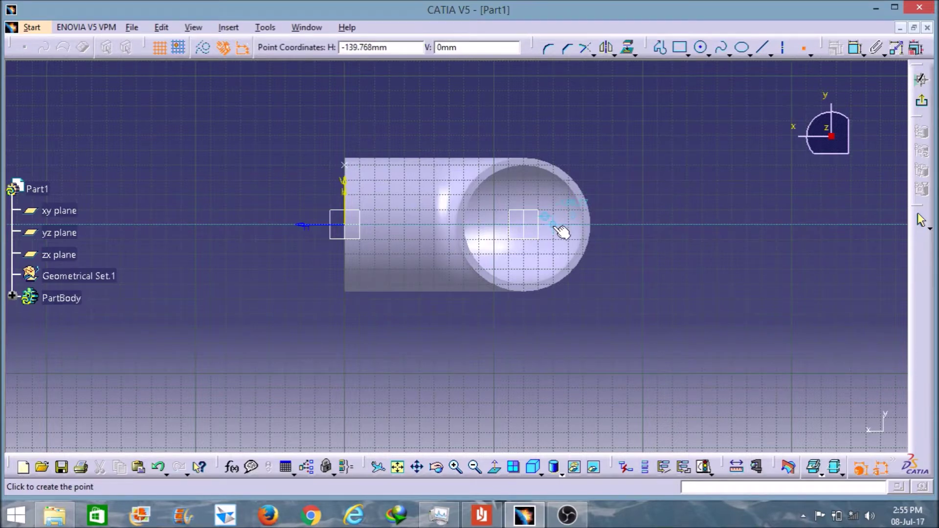
pyautogui.click(562, 230)
# Dimension the point from the sketch's vertical axis and set the distance to 120 mm
pyautogui.click(353, 193)
pyautogui.click(446, 116)
pyautogui.doubleClick(445, 106)
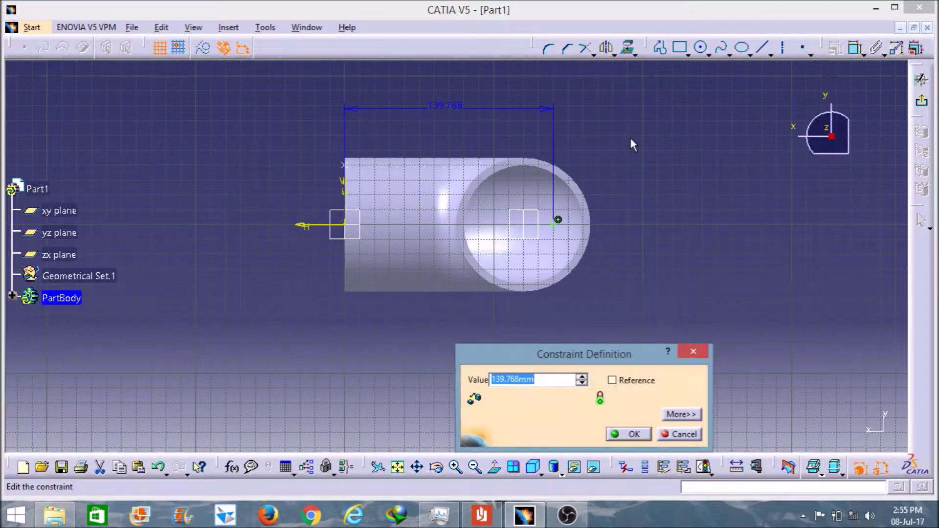
pyautogui.write('120')
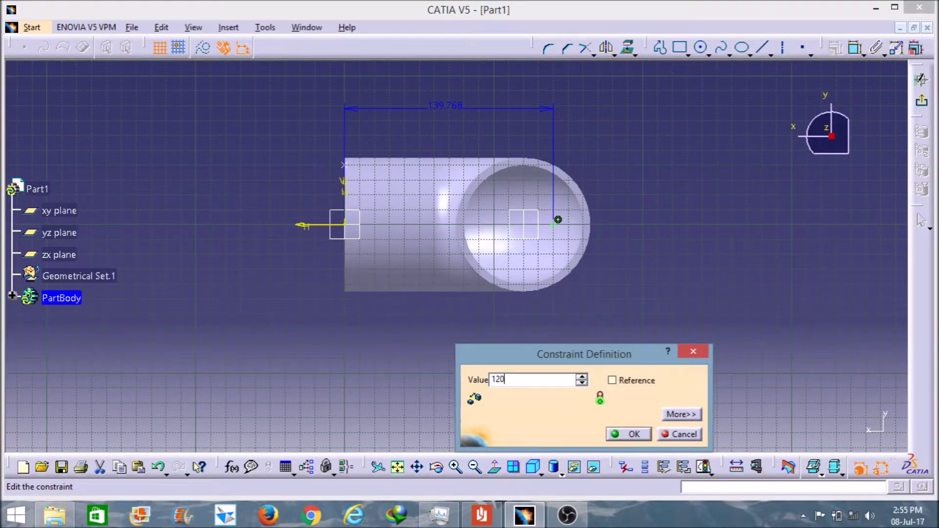
pyautogui.press('Return')
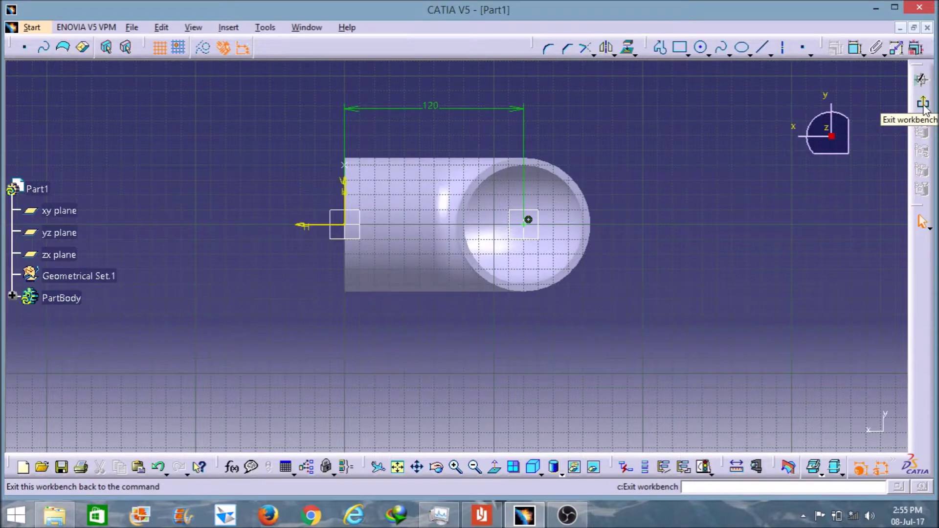
# Add a second point above the circular opening and set its horizontal distance from the vertical axis to 120 mm
pyautogui.moveTo(671, 154)
pyautogui.mouseDown(button='middle')
pyautogui.moveTo(661, 150)
pyautogui.moveTo(706, 100)
pyautogui.mouseUp(button='middle')
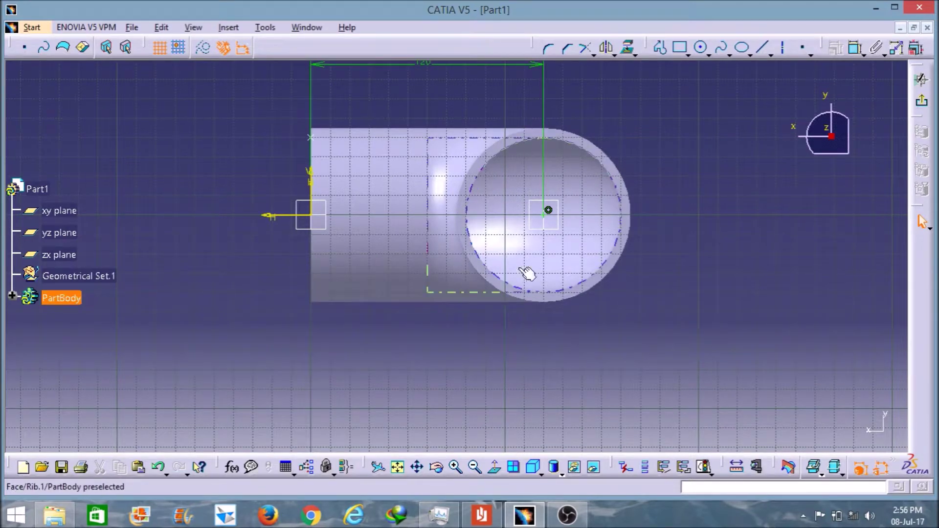
pyautogui.click(803, 49)
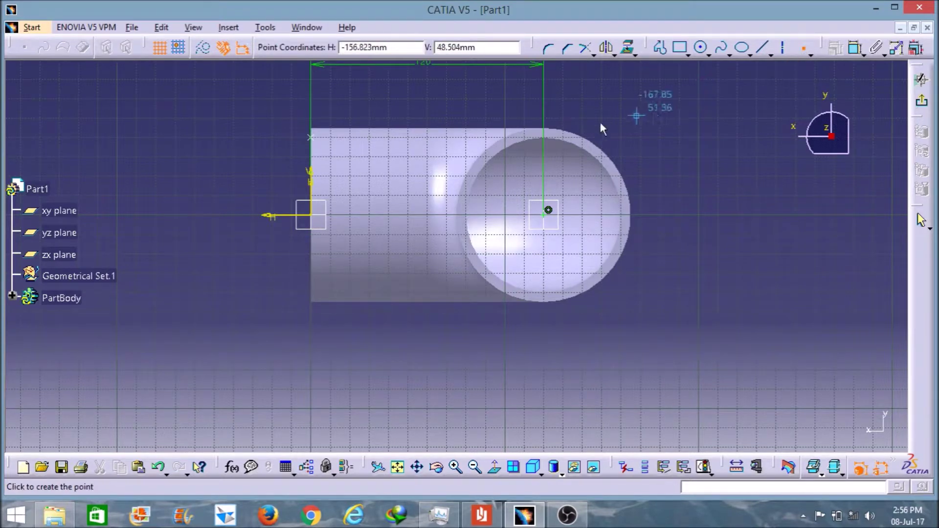
pyautogui.click(536, 103)
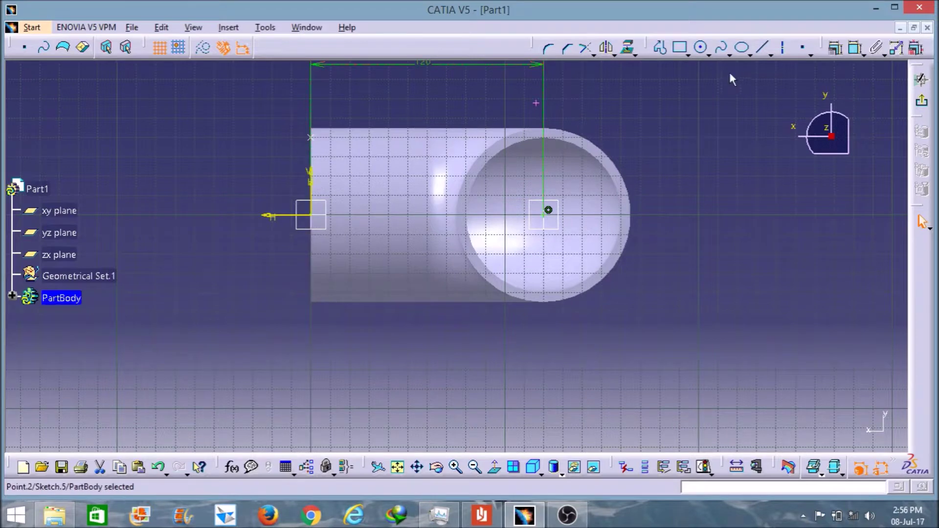
pyautogui.click(854, 49)
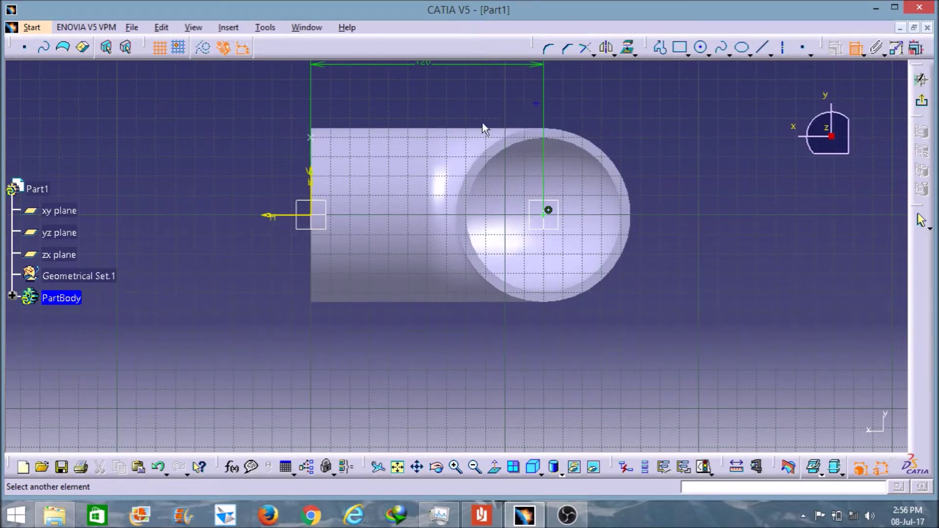
pyautogui.click(312, 176)
pyautogui.click(415, 107)
pyautogui.doubleClick(409, 95)
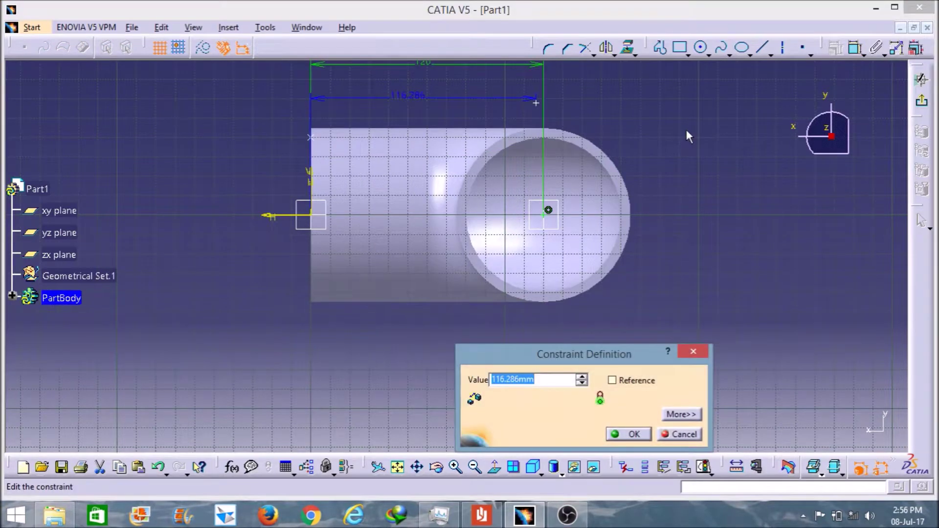
pyautogui.write('12')
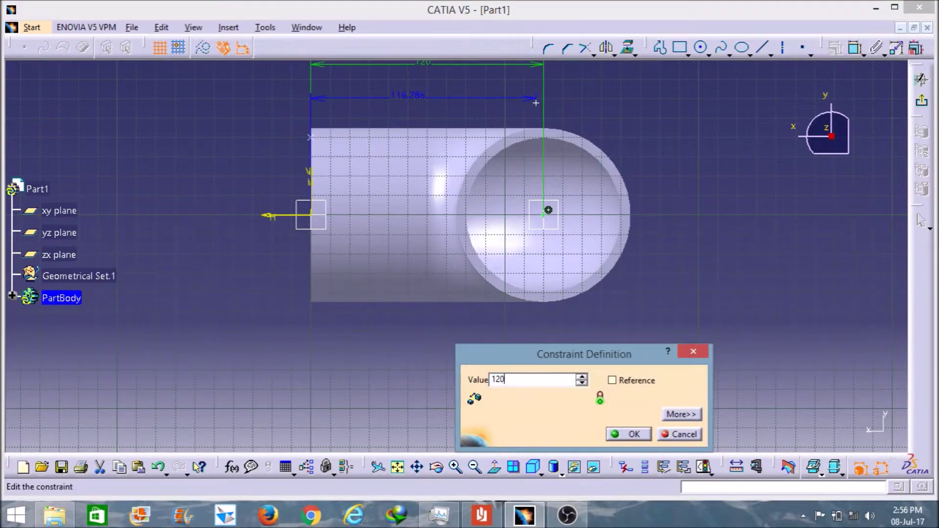
pyautogui.write('0')
pyautogui.press('Return')
# Constrain the second point coincident with the opening's inner circular edge and exit the sketch
pyautogui.click(855, 47)
pyautogui.click(561, 140)
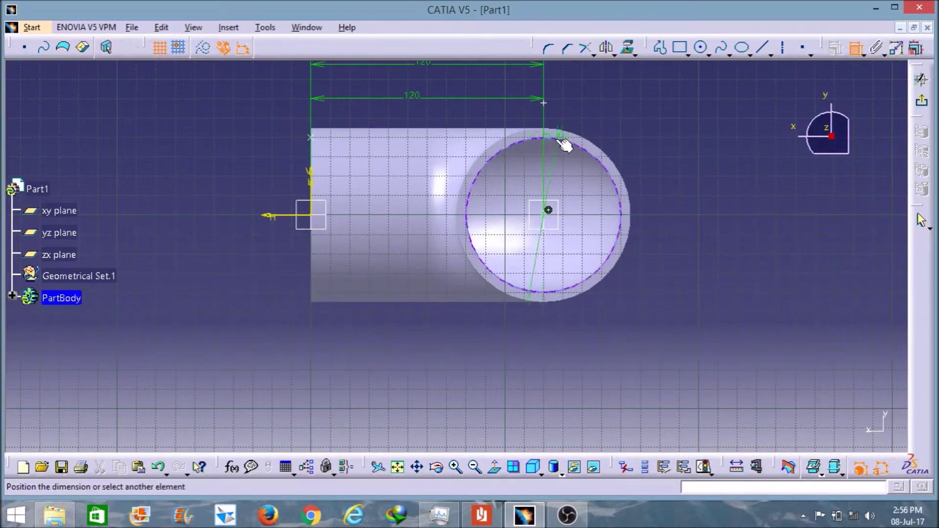
pyautogui.click(546, 103)
pyautogui.rightClick(677, 112)
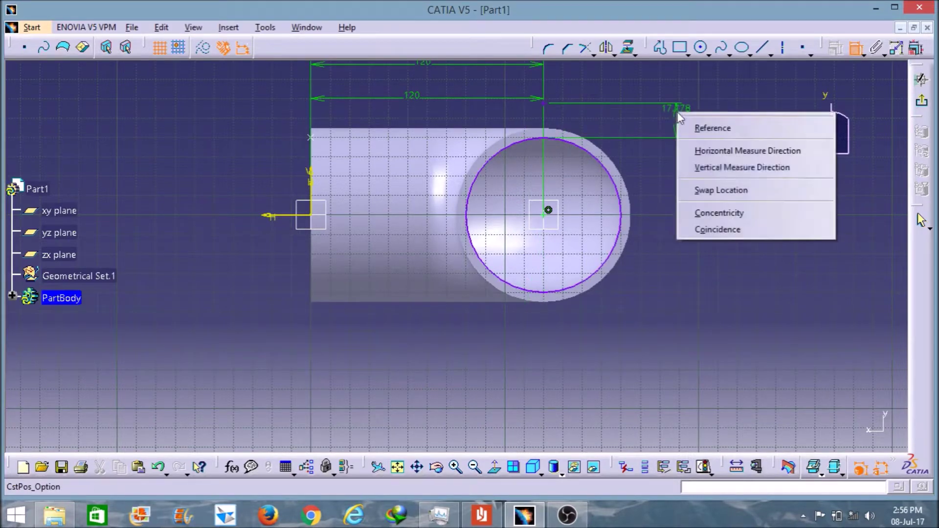
pyautogui.click(718, 229)
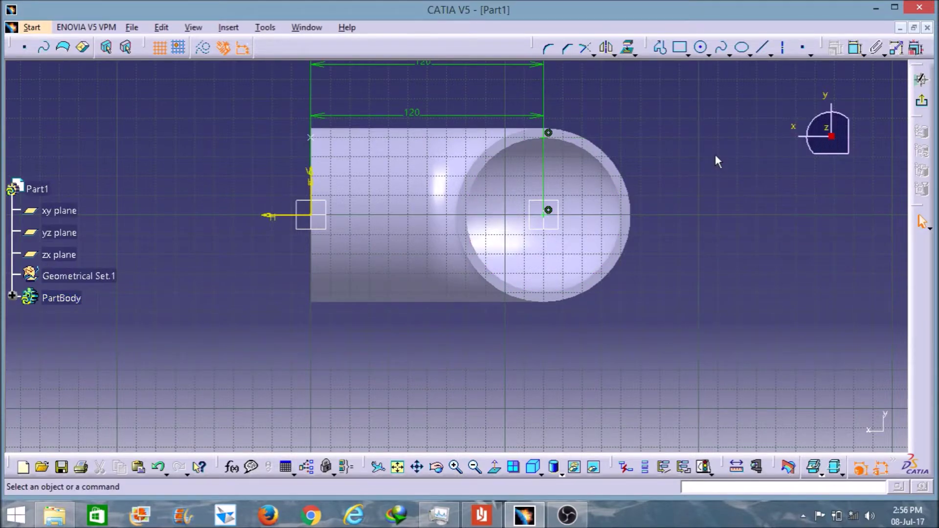
pyautogui.click(923, 103)
# Start a sketch on the plane offset from yz and place a point on the vertical axis about 39 mm below the lower opening
pyautogui.moveTo(549, 290)
pyautogui.mouseDown(button='middle')
pyautogui.moveTo(512, 279)
pyautogui.moveTo(532, 307)
pyautogui.moveTo(541, 301)
pyautogui.mouseUp(button='middle')
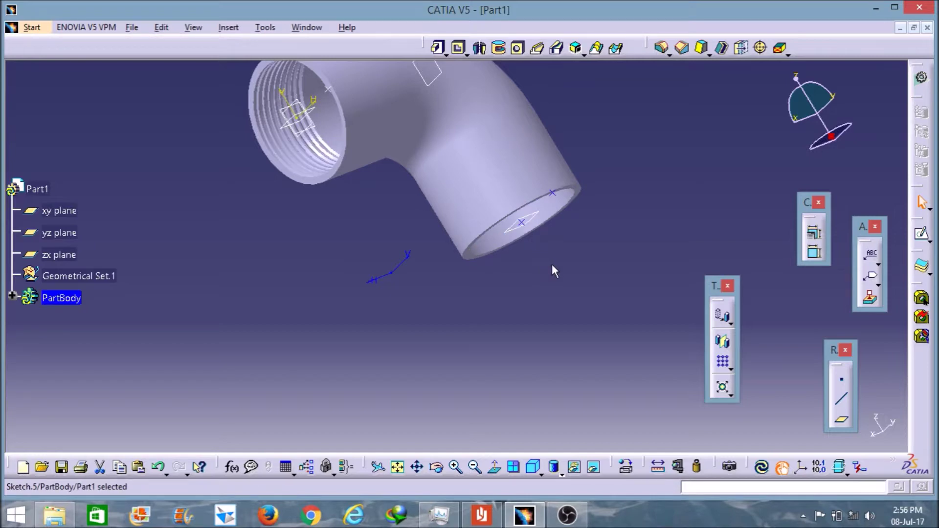
pyautogui.moveTo(537, 266); pyautogui.dragTo(415, 187, button='middle')
pyautogui.click(410, 156)
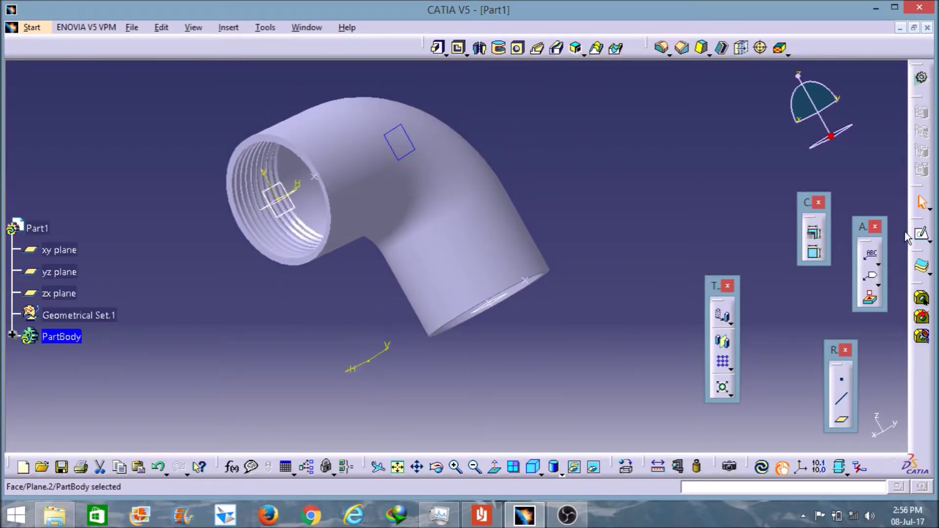
pyautogui.click(922, 236)
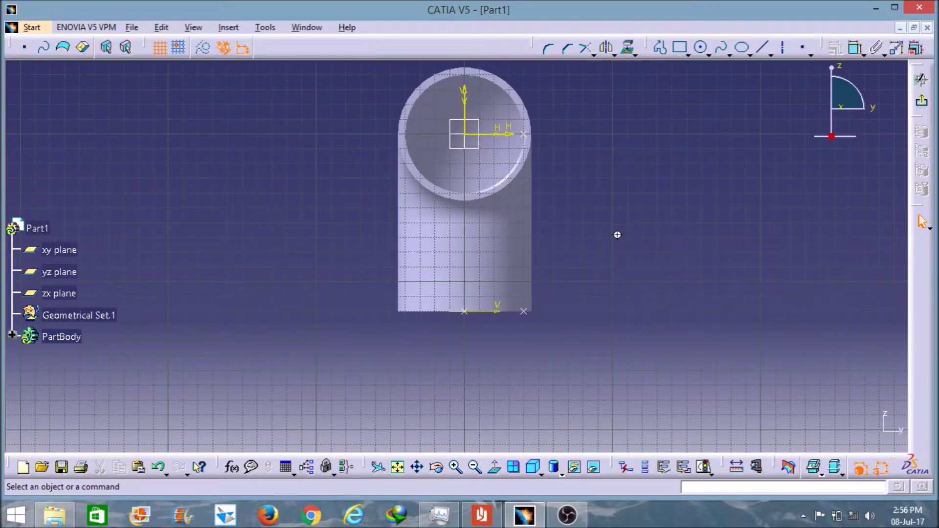
pyautogui.click(802, 47)
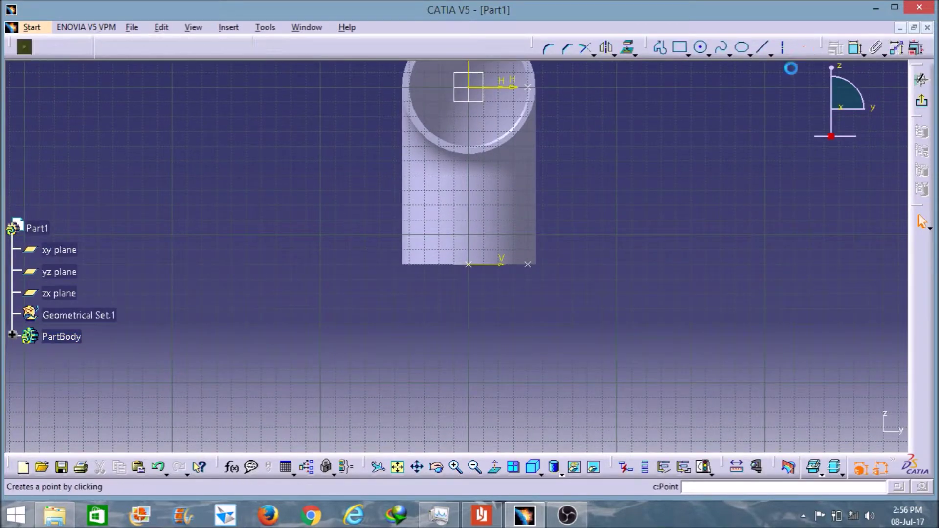
pyautogui.click(475, 317)
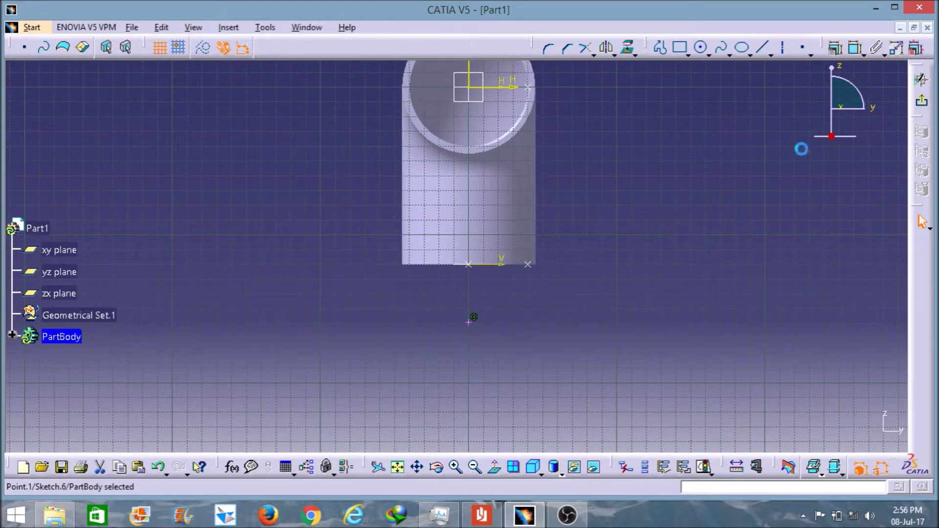
pyautogui.click(855, 47)
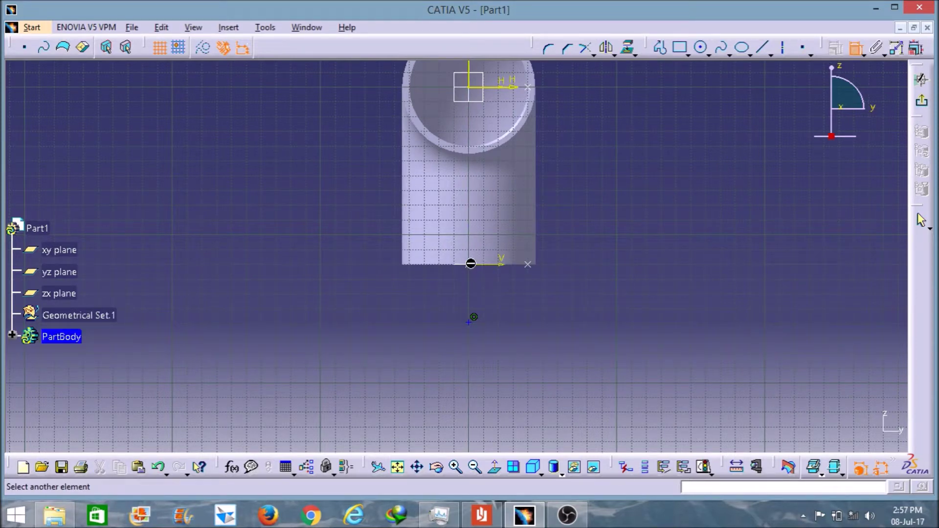
pyautogui.click(470, 76)
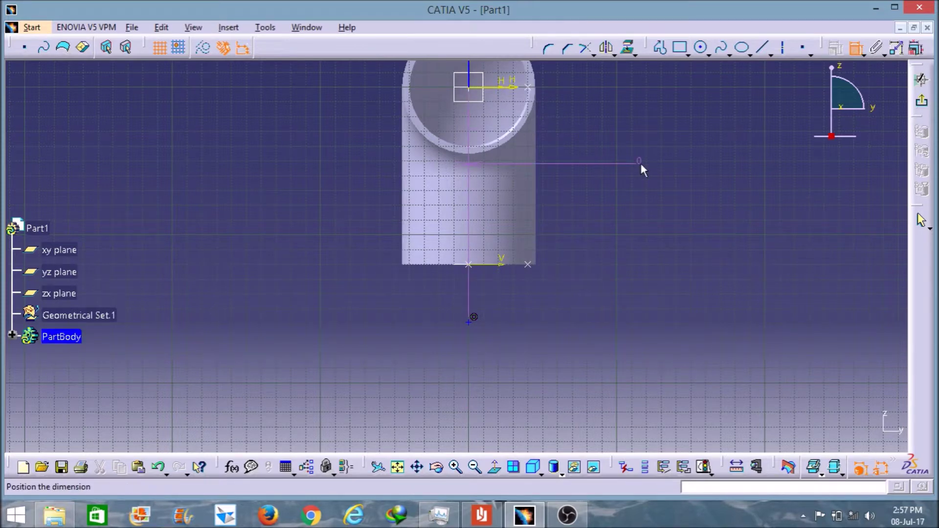
pyautogui.click(854, 49)
# Dimension the new point from the center point of the lower opening, set the distance to 40 mm, and exit the sketch
pyautogui.click(857, 49)
pyautogui.click(472, 267)
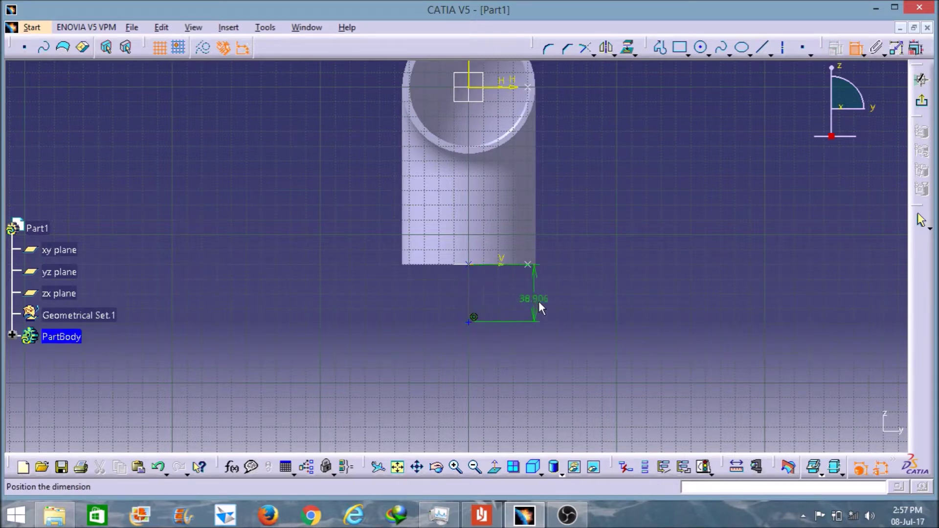
pyautogui.click(538, 301)
pyautogui.doubleClick(554, 298)
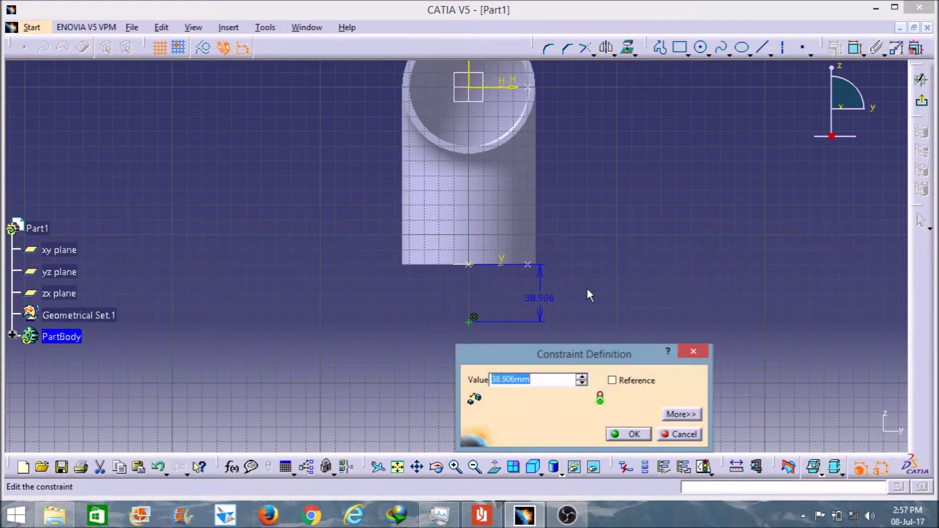
pyautogui.write('40')
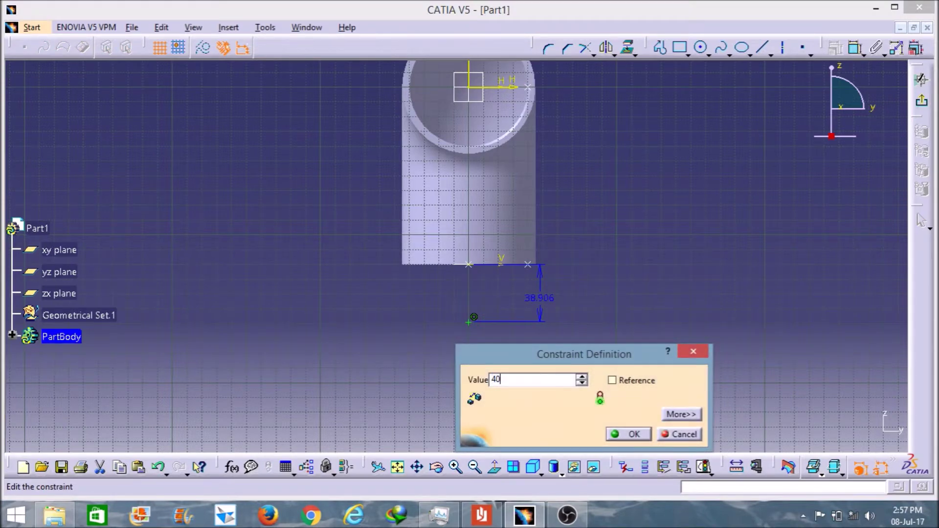
pyautogui.press('Return')
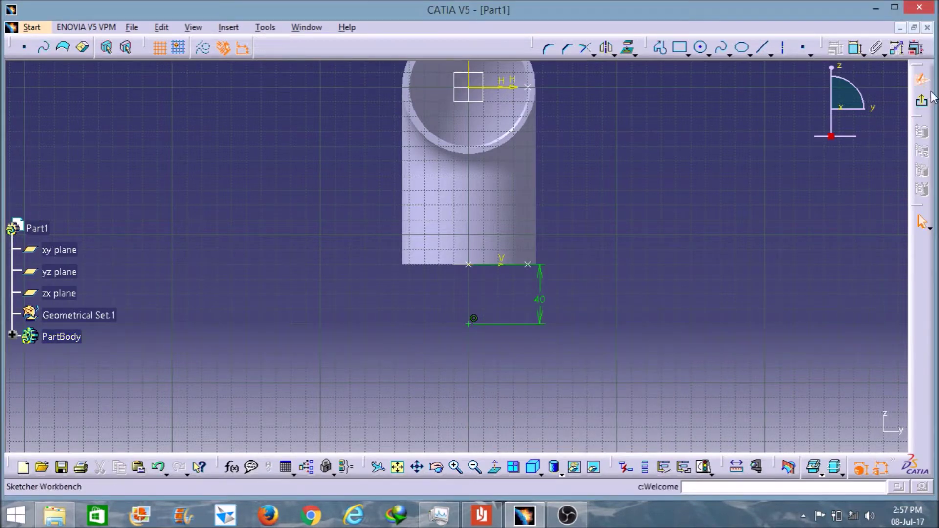
pyautogui.click(924, 104)
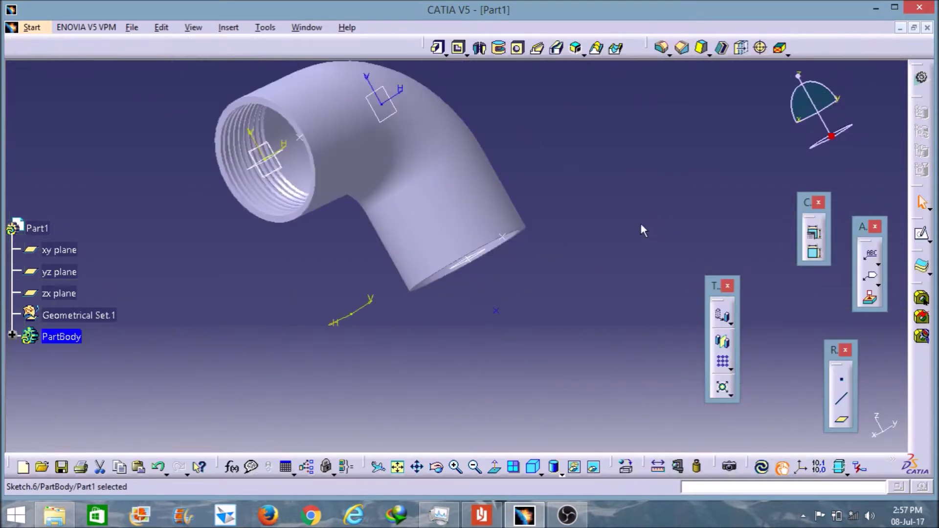
# Create a Point-Point line from the Sketch.5 center vertex of the lower opening to the Sketch.6 point below it
pyautogui.click(638, 223)
pyautogui.click(844, 402)
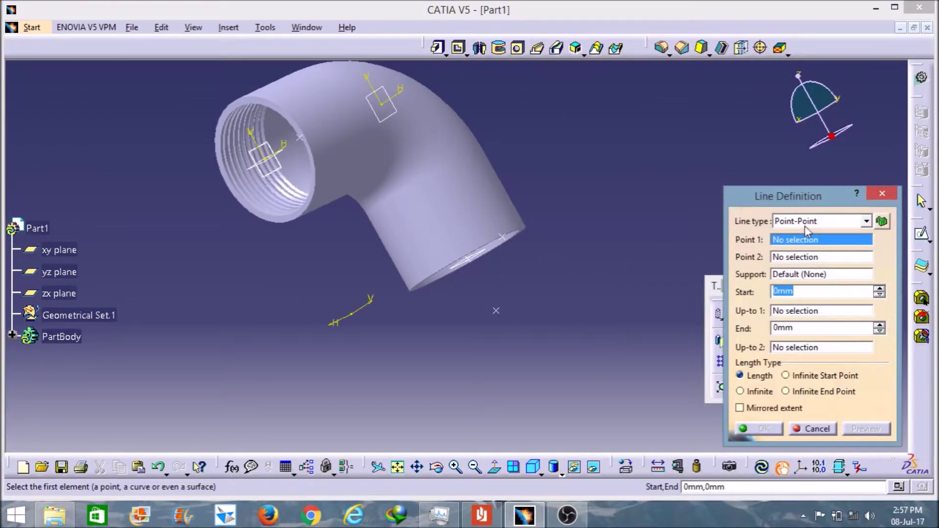
pyautogui.moveTo(513, 278)
pyautogui.mouseDown(button='middle')
pyautogui.moveTo(494, 262)
pyautogui.moveTo(470, 262)
pyautogui.mouseUp(button='middle')
pyautogui.click(469, 259)
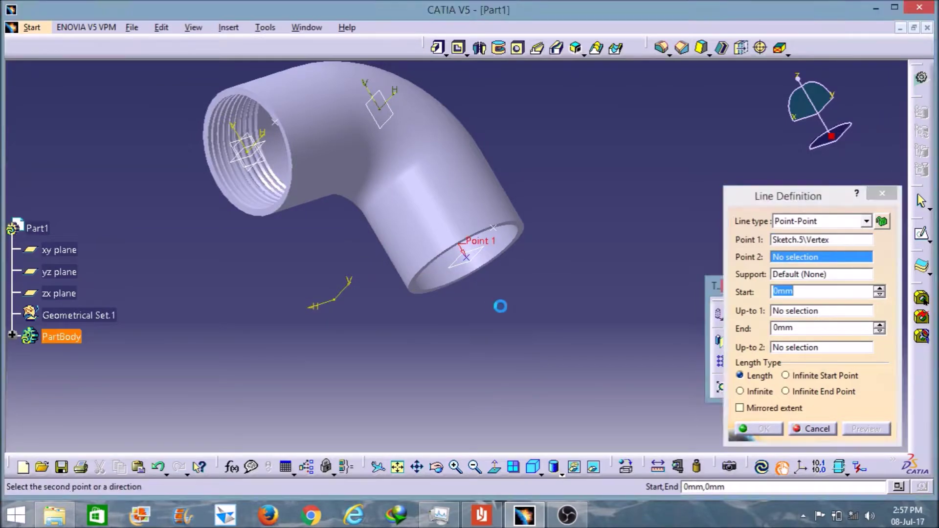
pyautogui.click(497, 306)
pyautogui.click(765, 429)
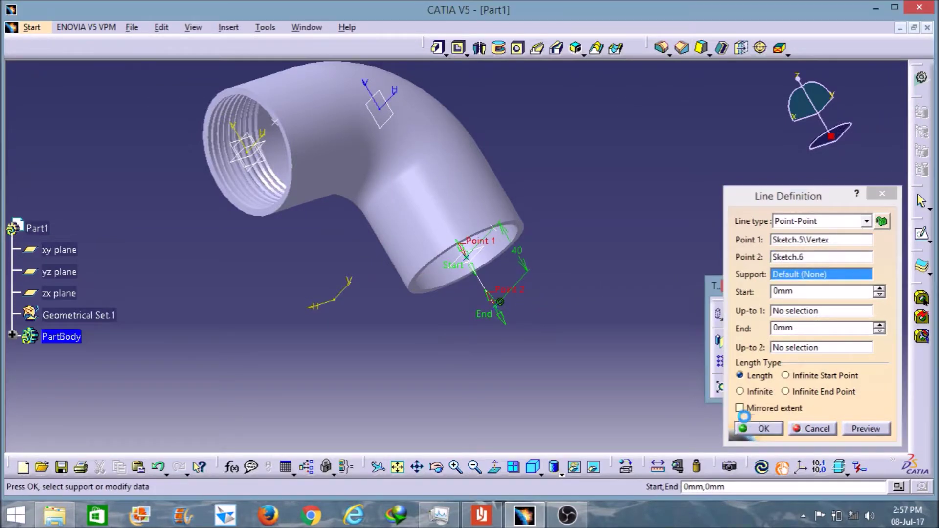
pyautogui.moveTo(615, 287); pyautogui.dragTo(503, 281, button='middle')
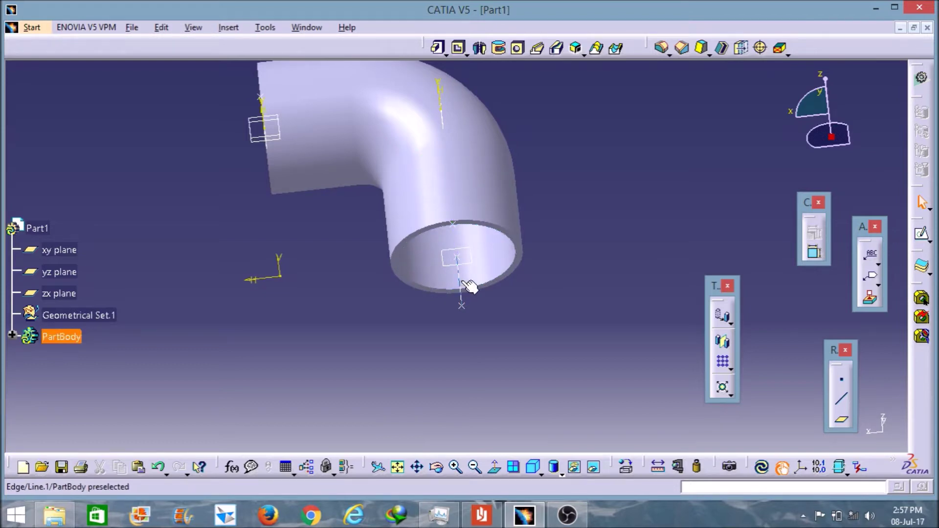
# Start a helix from the Sketch.5 vertex on the lower opening's inner edge, with Line.1 as axis, and reverse its direction into the pipe
pyautogui.moveTo(603, 179); pyautogui.dragTo(577, 133, button='middle')
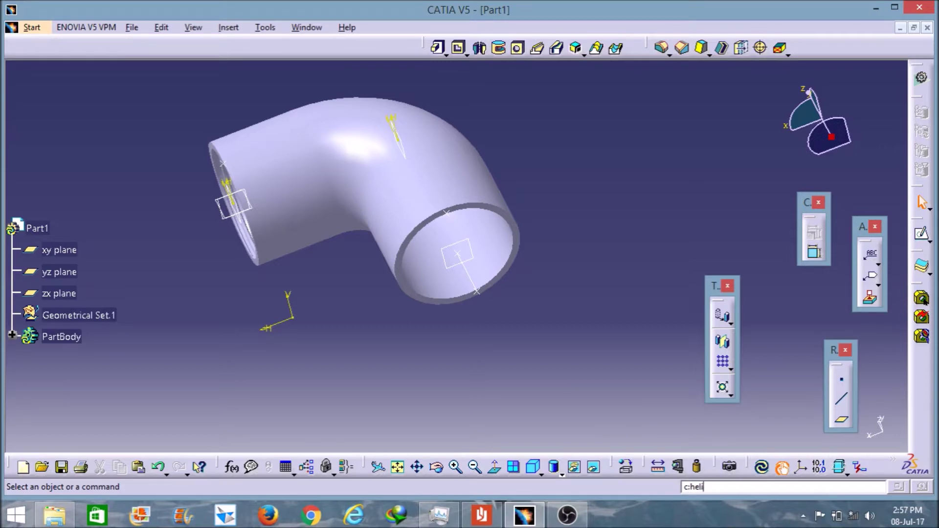
pyautogui.press('Return')
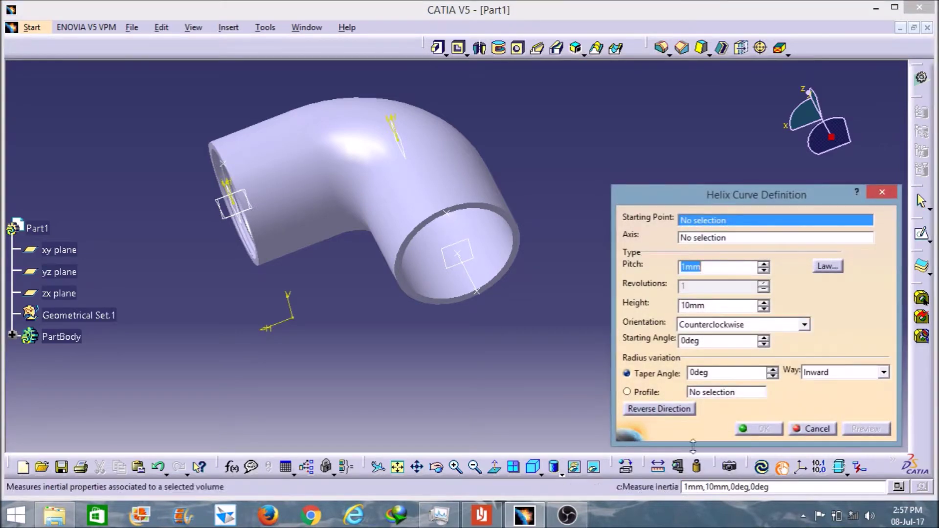
pyautogui.moveTo(492, 310); pyautogui.dragTo(502, 195, button='middle')
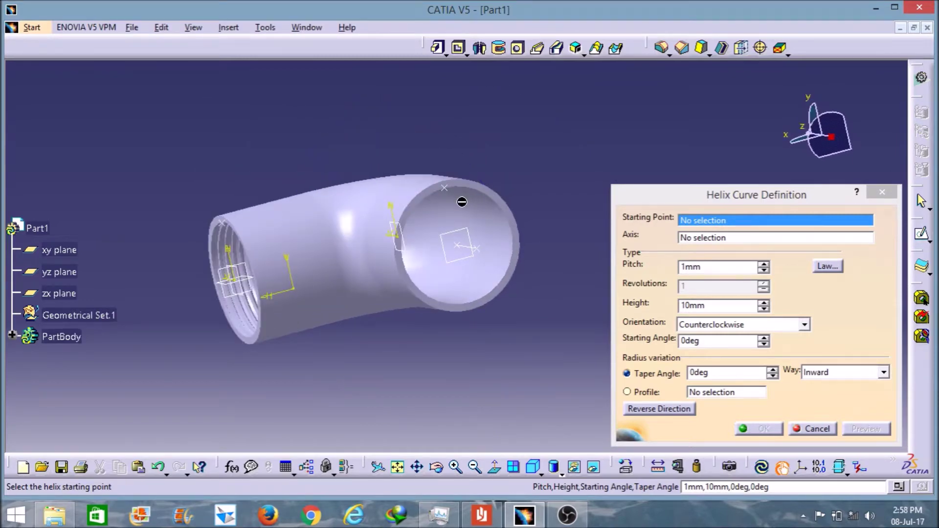
pyautogui.click(445, 188)
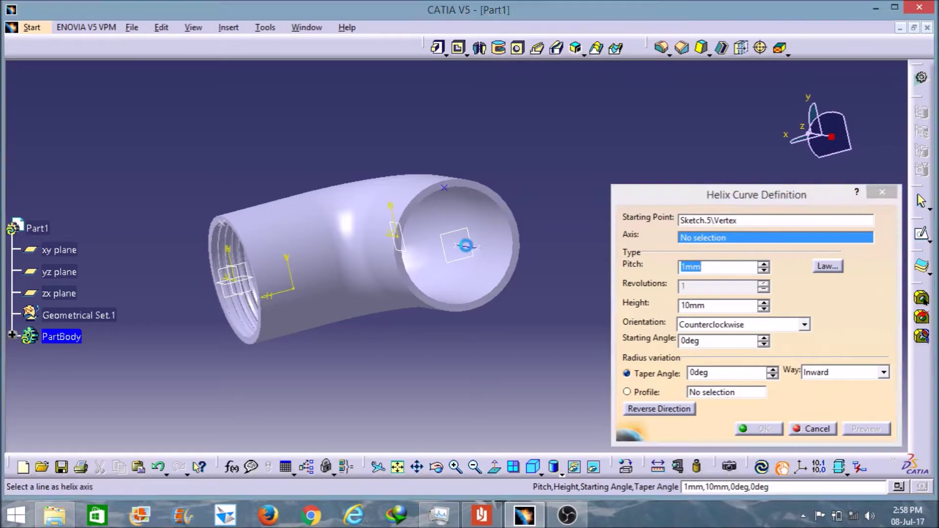
pyautogui.click(477, 248)
pyautogui.moveTo(530, 292); pyautogui.dragTo(554, 386, button='middle')
pyautogui.click(659, 410)
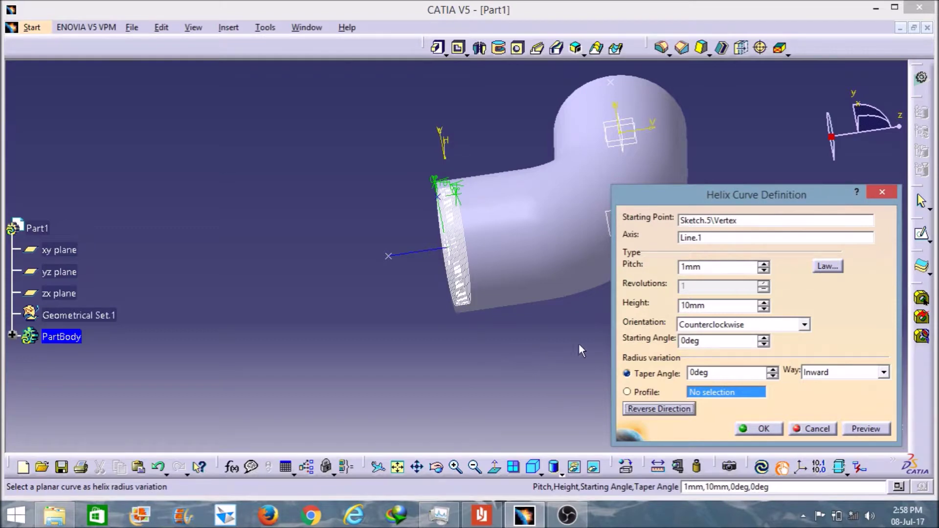
# Set the helix pitch to 5 mm and height to 45 mm, and create the curve
pyautogui.click(764, 264)
pyautogui.click(763, 264)
pyautogui.click(763, 265)
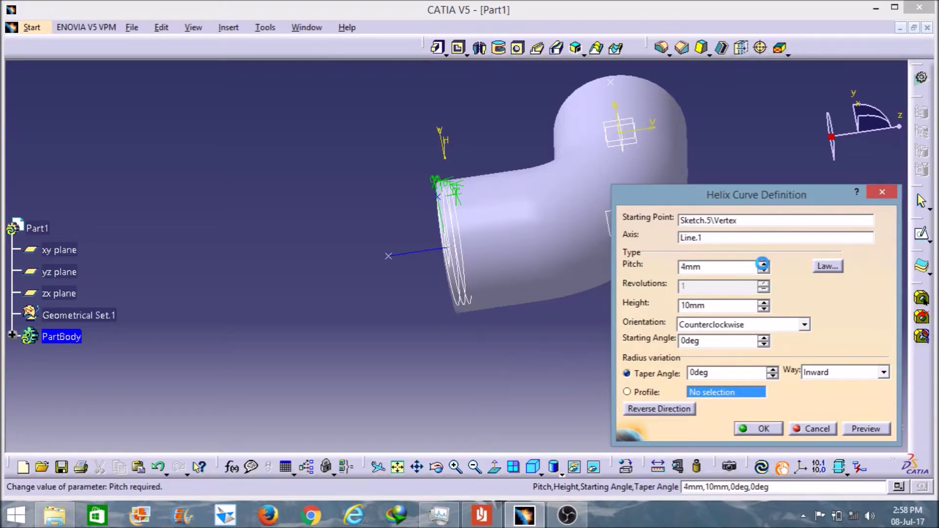
pyautogui.click(763, 265)
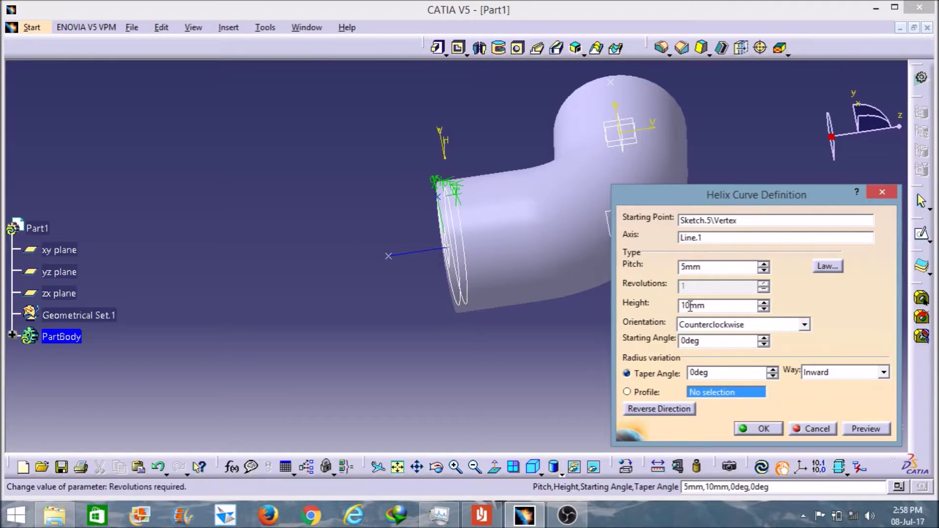
pyautogui.press('BackSpace')
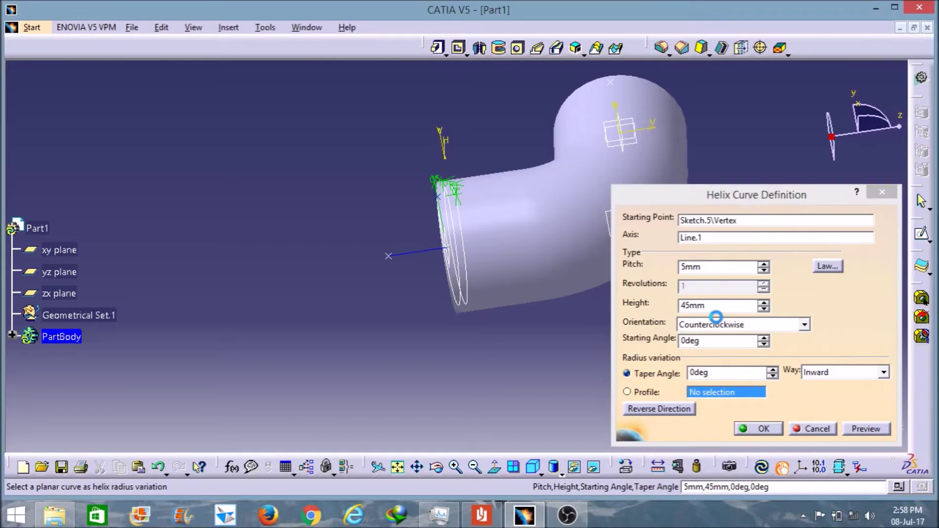
pyautogui.press('Return')
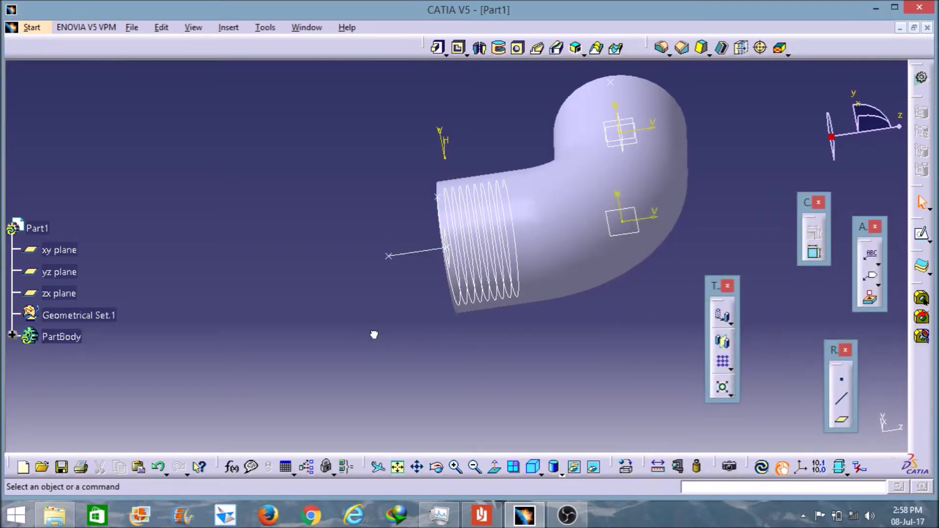
# Start a sketch on Plane.2 and draw a horizontal axis about 22 mm long just below the helix's starting point
pyautogui.moveTo(373, 331); pyautogui.dragTo(578, 278, button='middle')
pyautogui.moveTo(623, 220); pyautogui.dragTo(602, 253, button='middle')
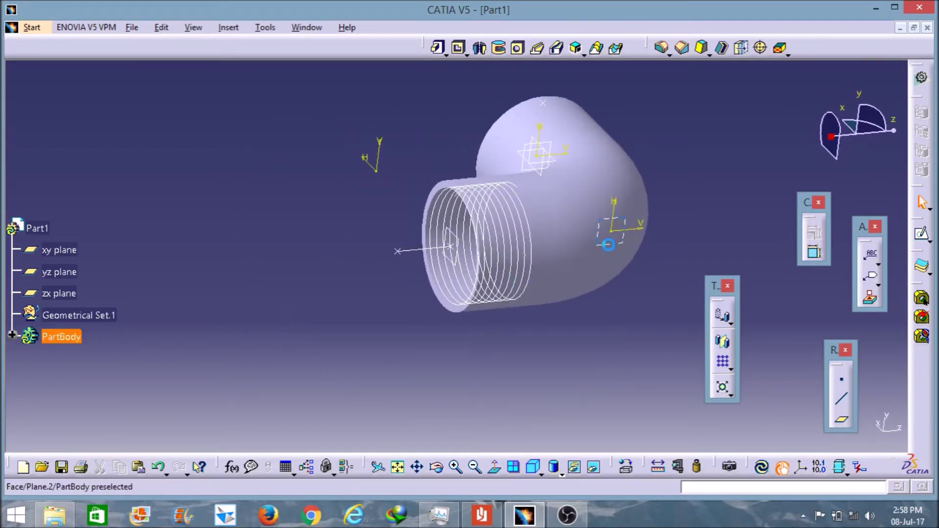
pyautogui.click(610, 229)
pyautogui.click(923, 237)
pyautogui.moveTo(645, 285)
pyautogui.mouseDown(button='middle')
pyautogui.moveTo(619, 226)
pyautogui.moveTo(681, 237)
pyautogui.moveTo(712, 304)
pyautogui.moveTo(667, 212)
pyautogui.mouseUp(button='middle')
pyautogui.moveTo(765, 357)
pyautogui.mouseDown(button='middle')
pyautogui.moveTo(558, 296)
pyautogui.moveTo(523, 264)
pyautogui.mouseUp(button='middle')
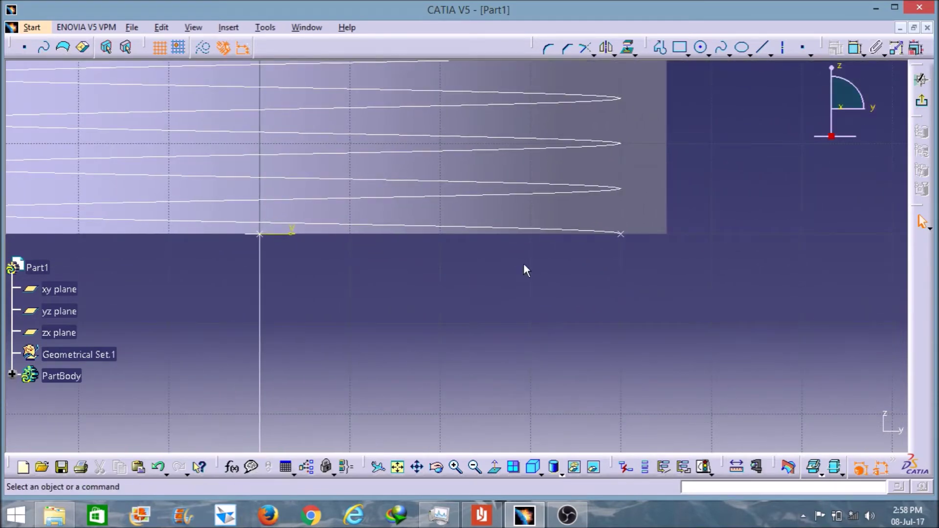
pyautogui.click(784, 48)
pyautogui.click(497, 265)
pyautogui.click(698, 266)
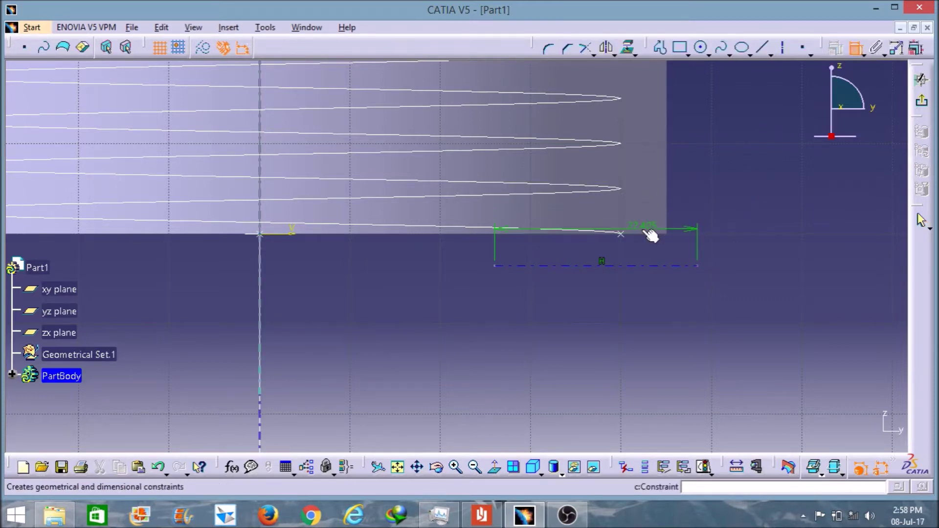
# Constrain the horizontal axis coincident with the end face edge of the pipe's lower opening
pyautogui.click(650, 234)
pyautogui.rightClick(775, 178)
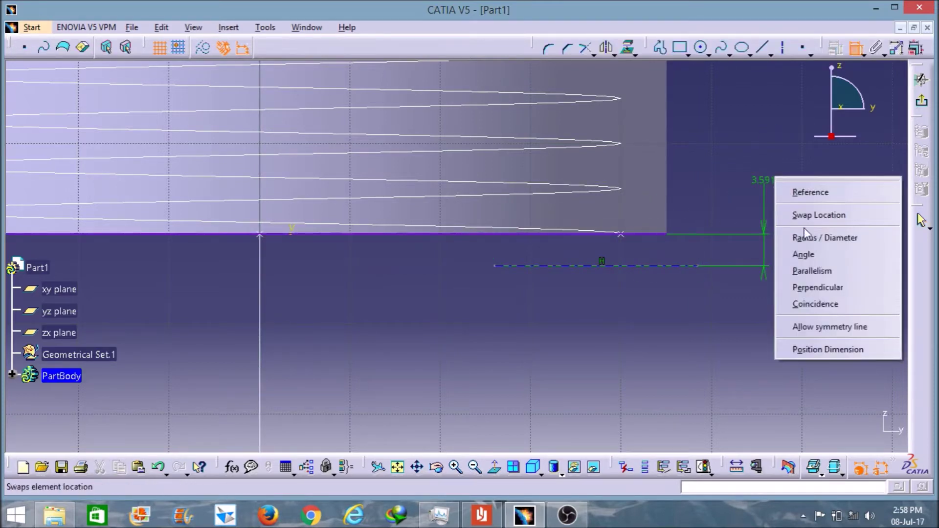
pyautogui.click(809, 305)
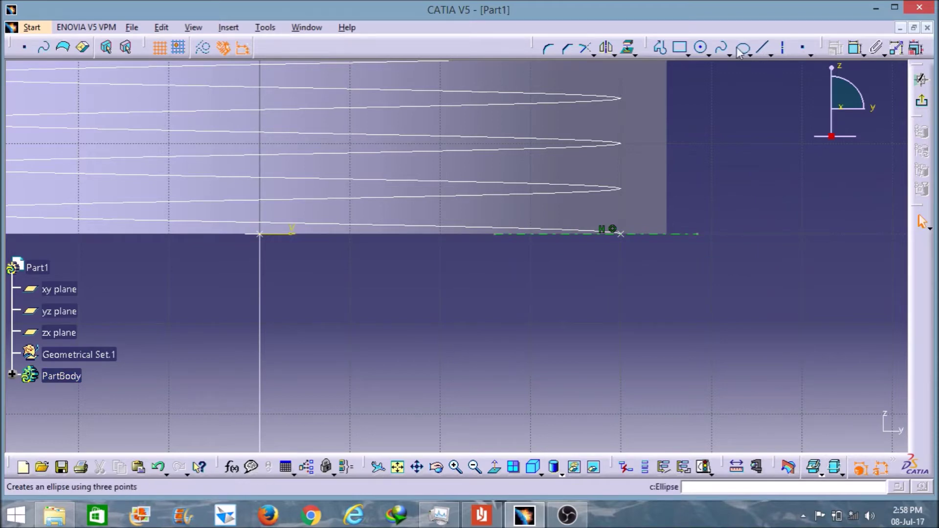
# Sketch a closed trapezoid around the helix's starting point, about 7 mm wide, with vertical sides about 5 mm and 8 mm long
pyautogui.click(660, 47)
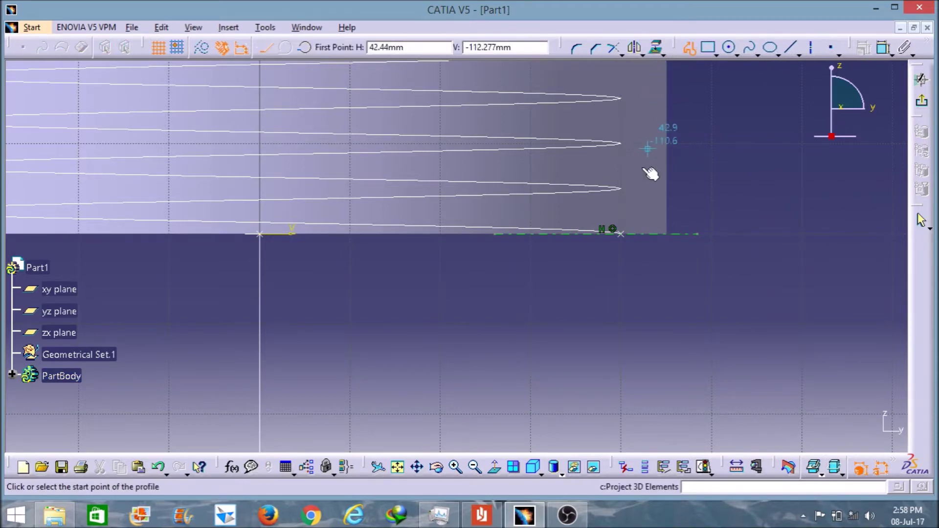
pyautogui.click(632, 217)
pyautogui.click(633, 262)
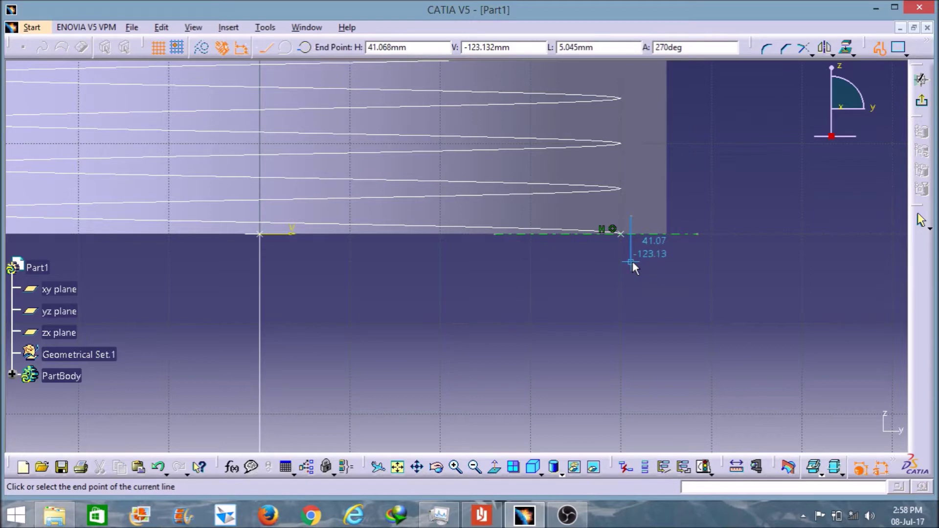
pyautogui.click(569, 273)
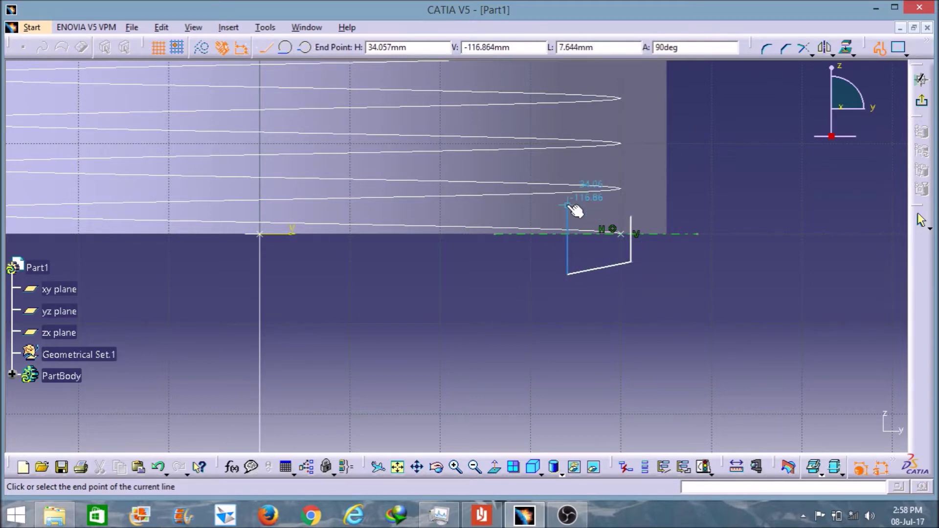
pyautogui.click(568, 202)
pyautogui.click(631, 217)
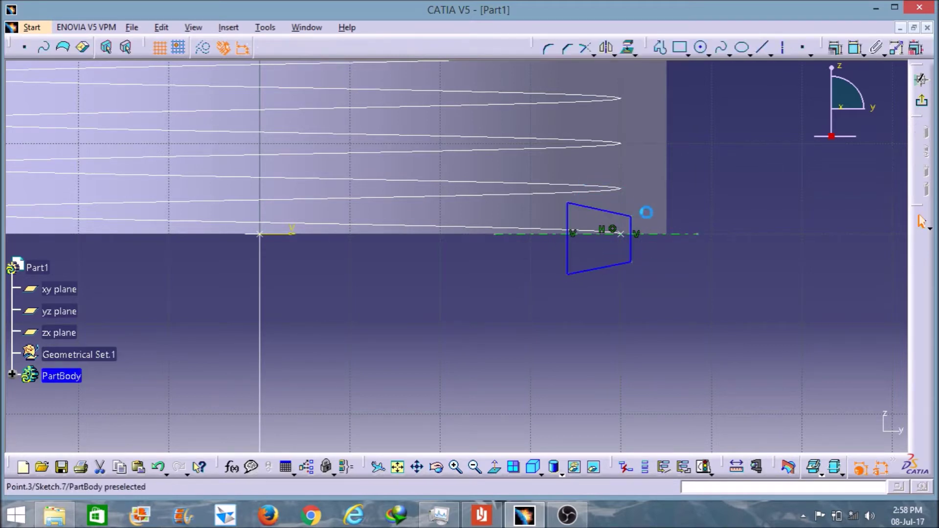
# Dimension the trapezoid's shorter vertical side between its endpoints and set it to 2 mm
pyautogui.click(855, 47)
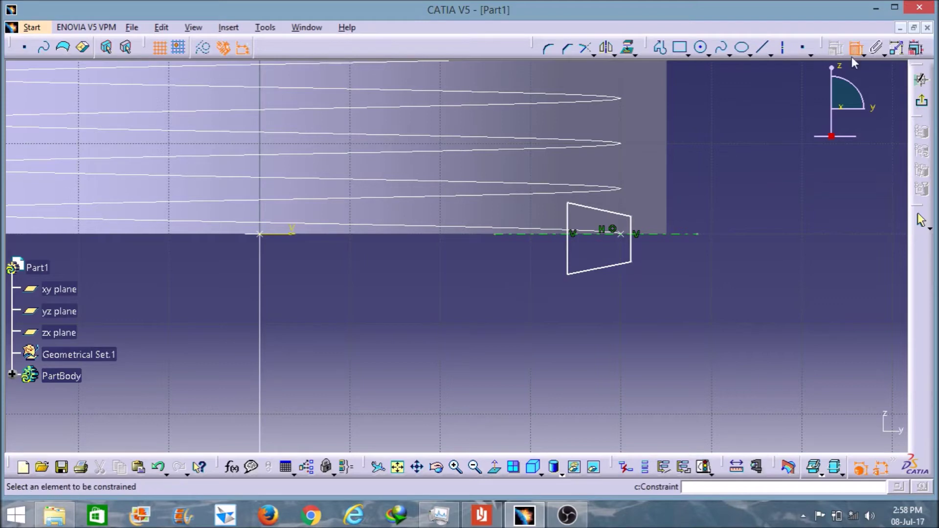
pyautogui.click(633, 218)
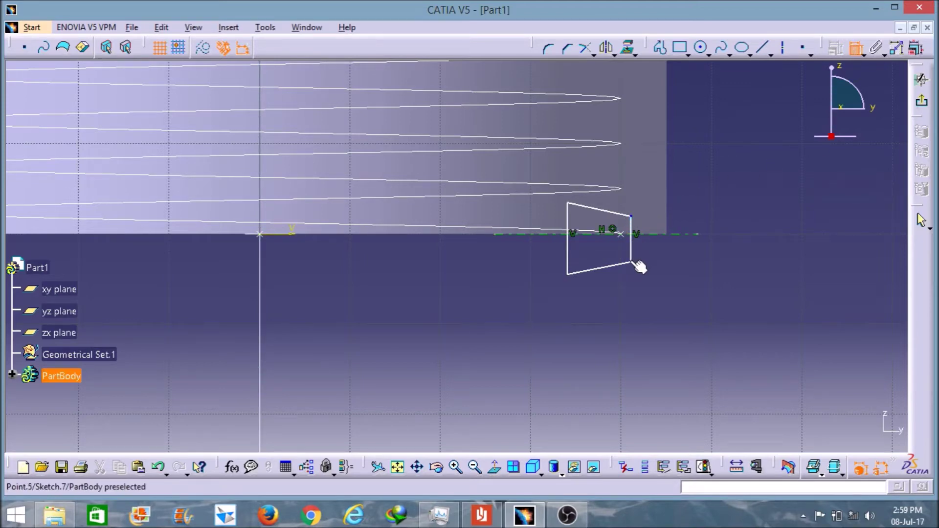
pyautogui.click(631, 262)
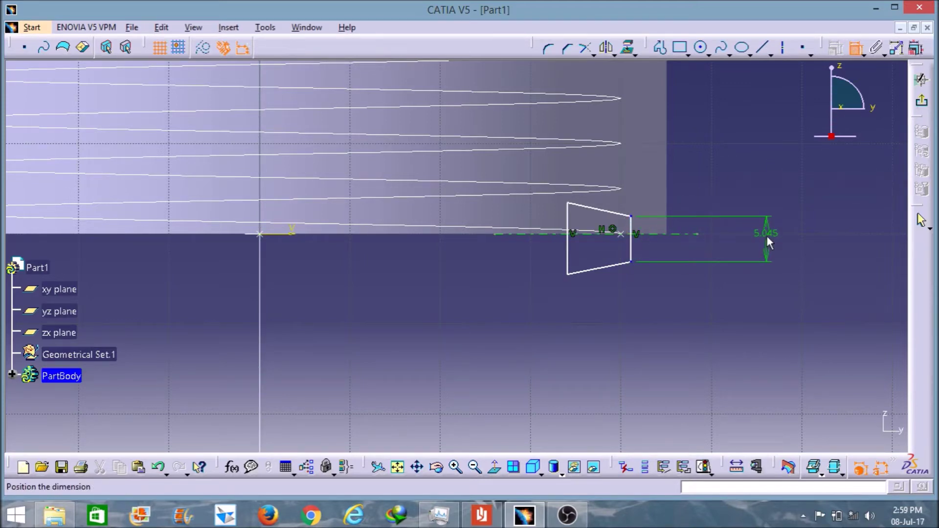
pyautogui.click(767, 236)
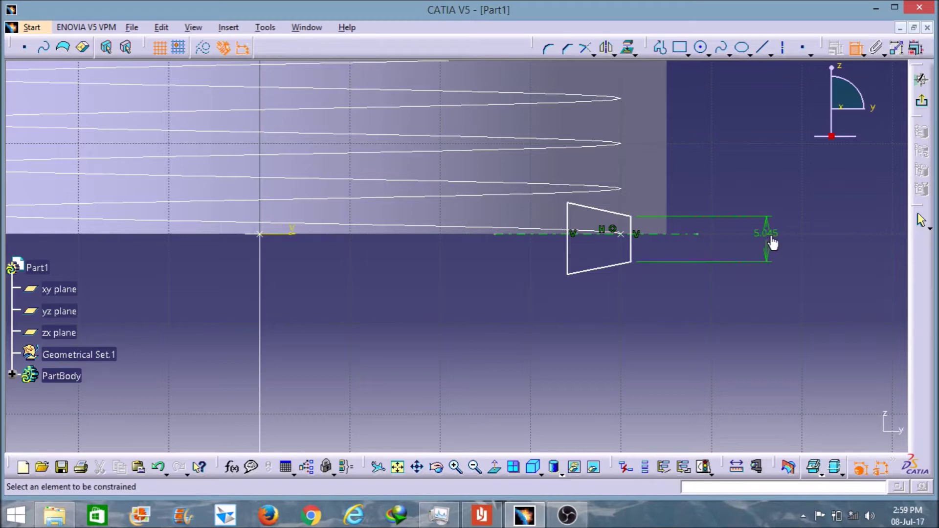
pyautogui.doubleClick(768, 245)
pyautogui.write('2')
pyautogui.press('Return')
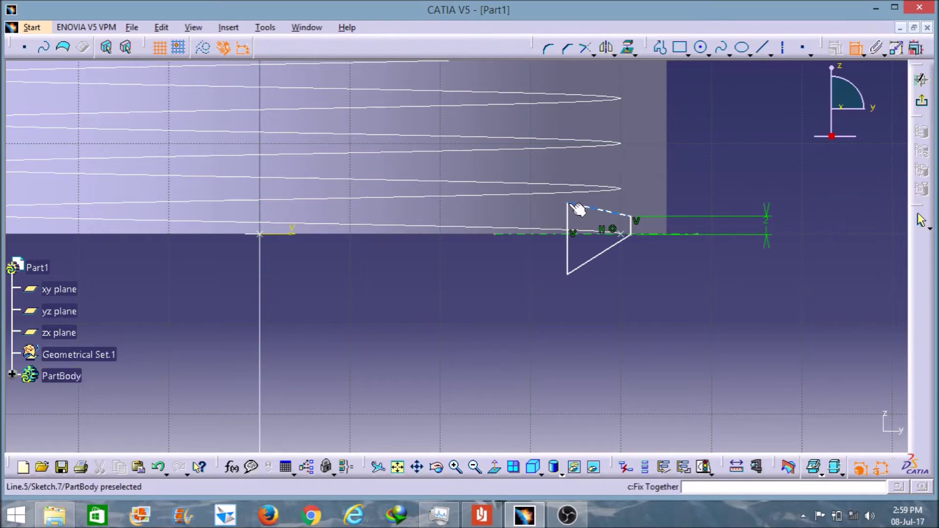
# Undo the 2 mm value and delete the dimension on the trapezoid's shorter side
pyautogui.click(569, 274)
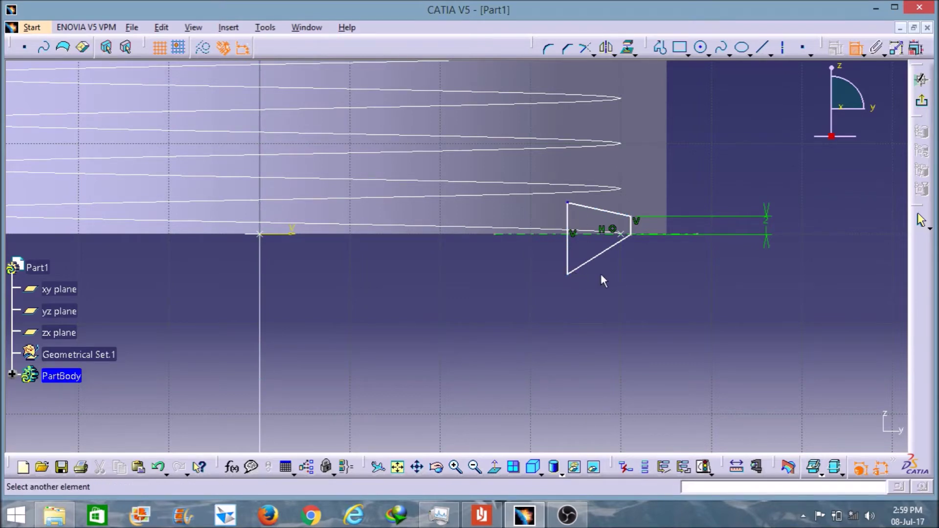
pyautogui.press('Escape')
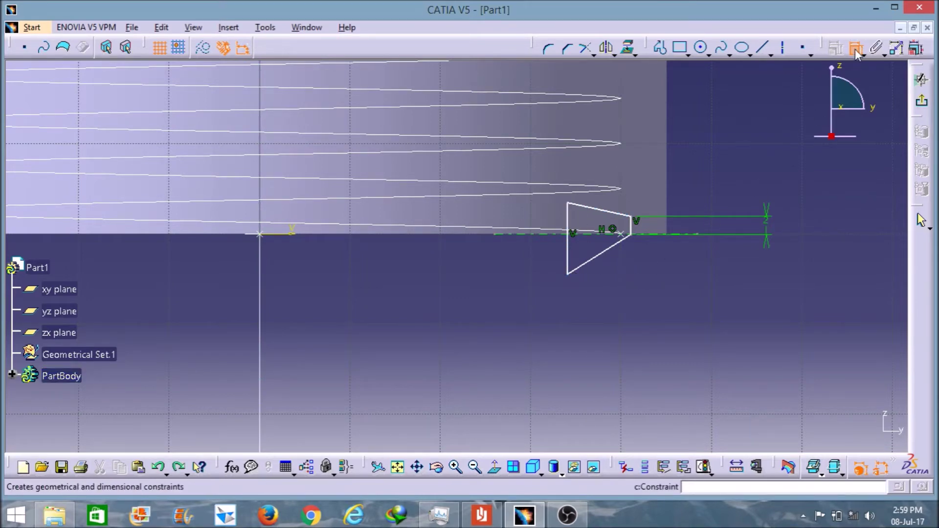
pyautogui.hotkey('ctrl', 'z')
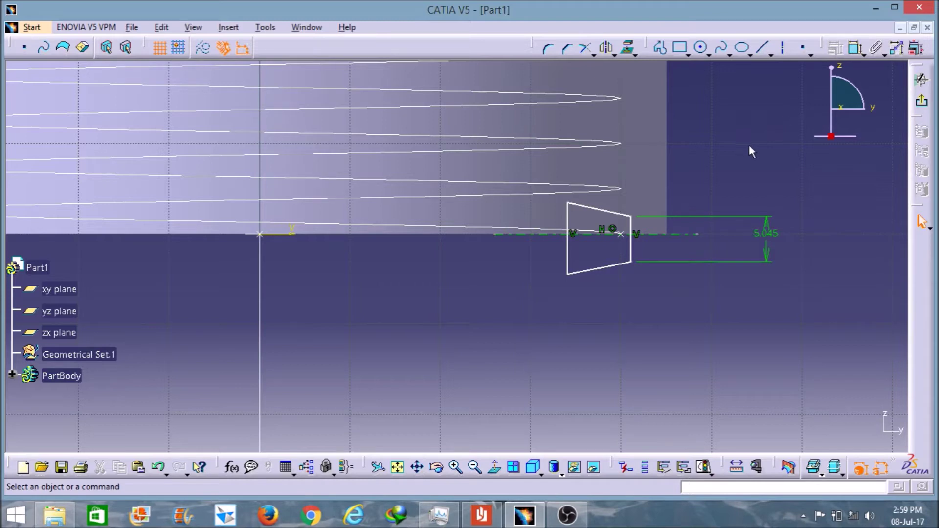
pyautogui.rightClick(768, 234)
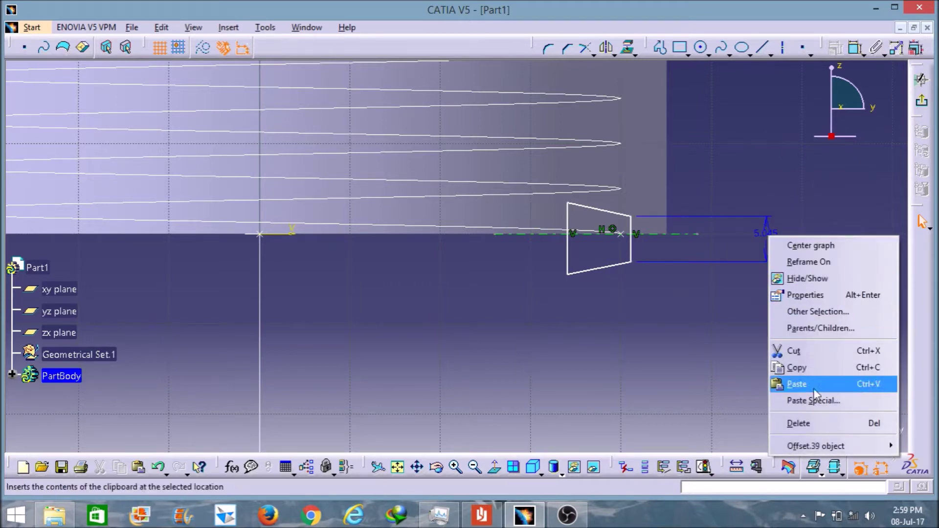
pyautogui.click(805, 423)
# Constrain the endpoints of the trapezoid's shorter vertical side symmetric about the horizontal axis
pyautogui.click(849, 51)
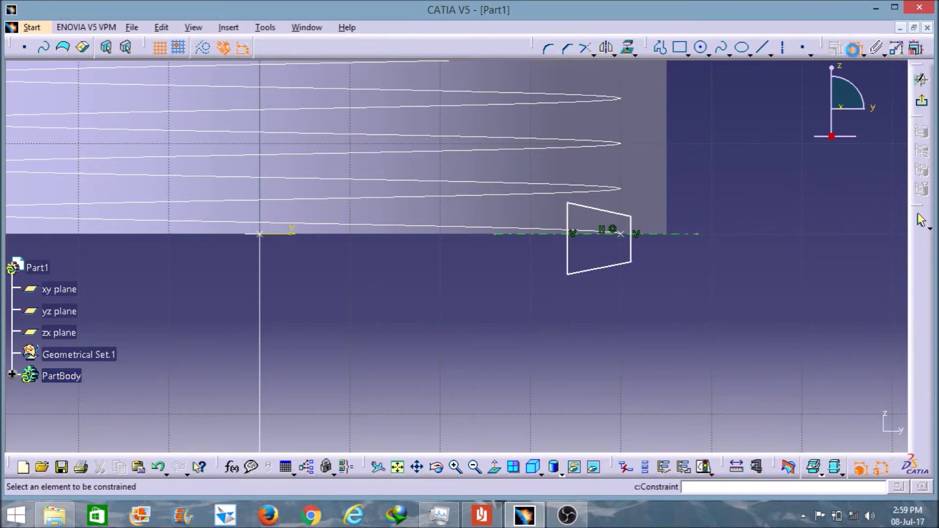
pyautogui.click(632, 219)
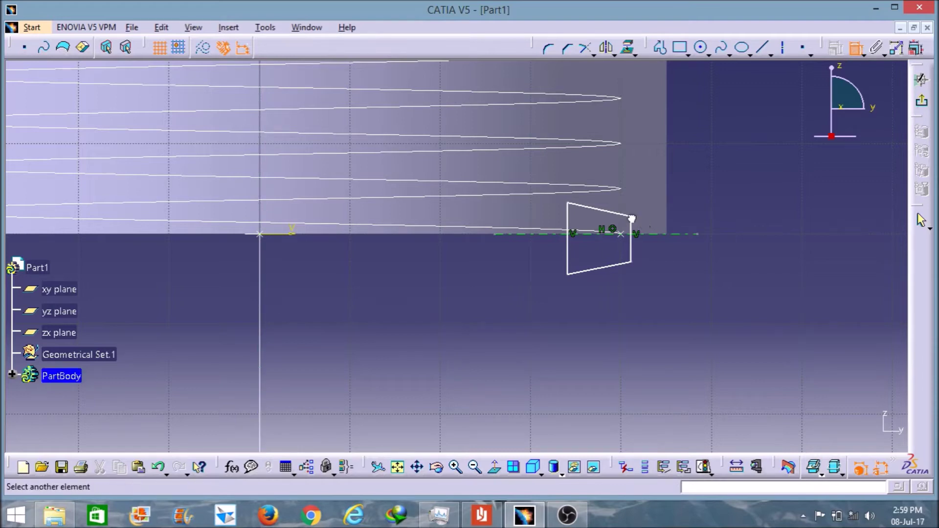
pyautogui.click(632, 263)
pyautogui.rightClick(751, 213)
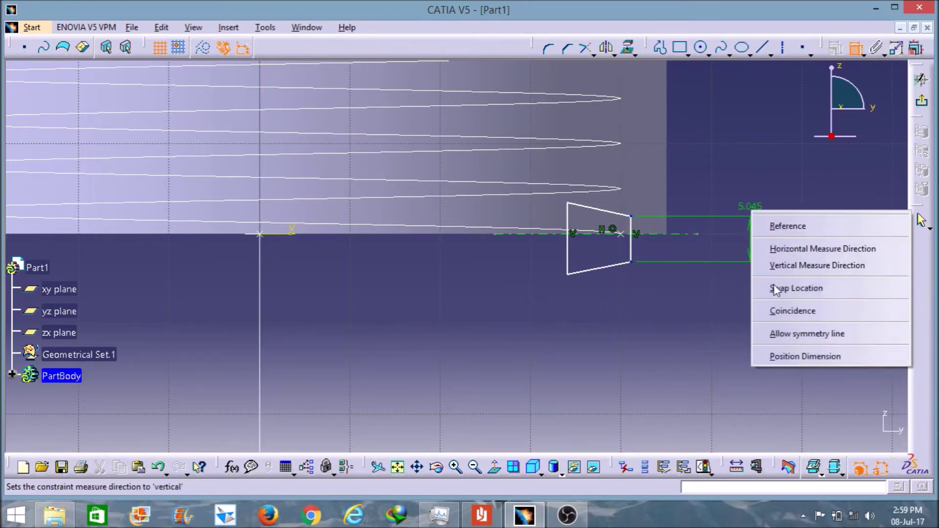
pyautogui.click(786, 330)
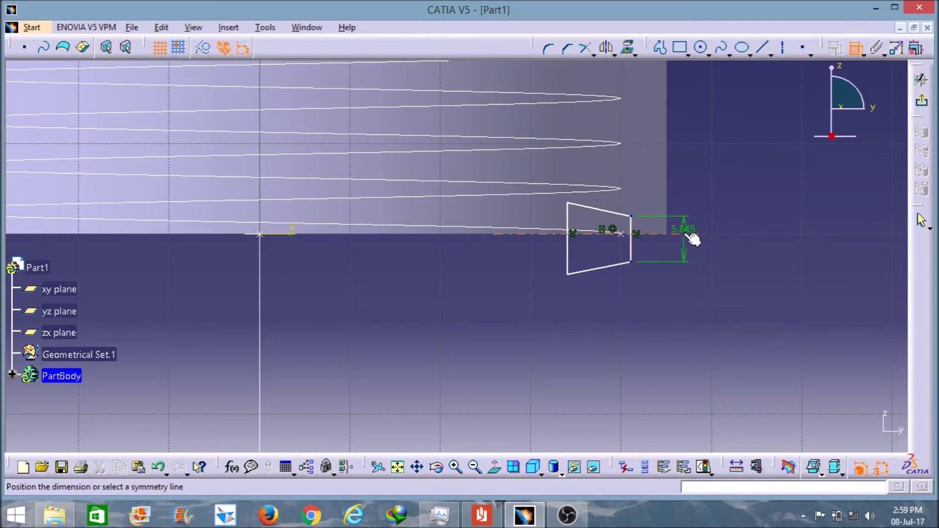
pyautogui.click(689, 234)
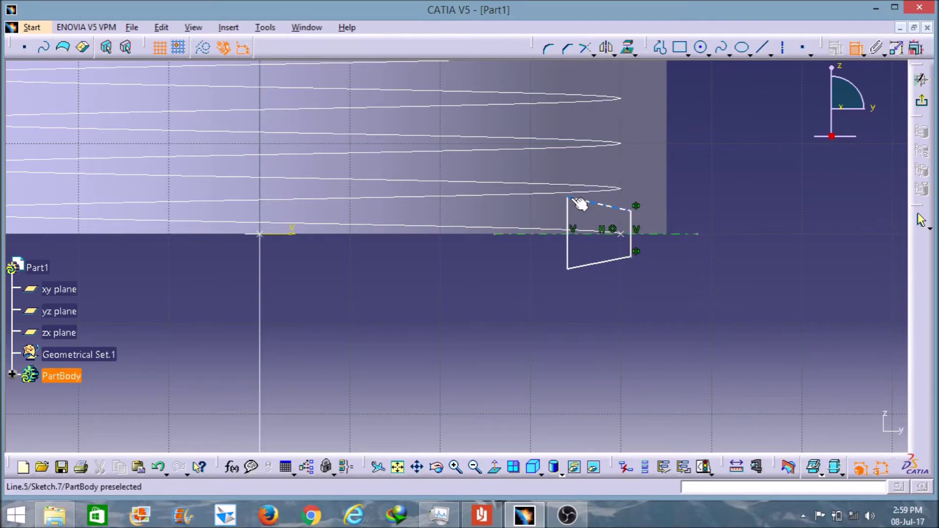
# Make the endpoints of the trapezoid's longer vertical side symmetric about the horizontal axis
pyautogui.click(569, 199)
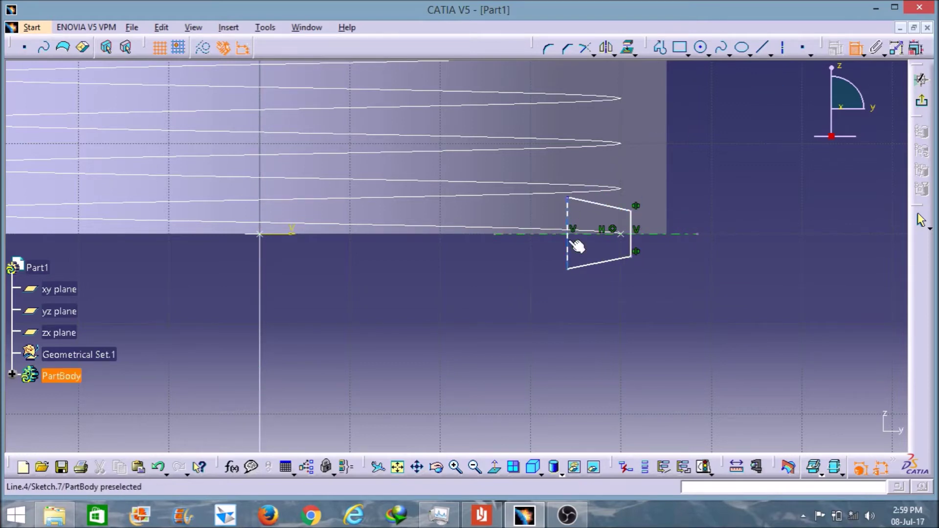
pyautogui.click(568, 268)
pyautogui.rightClick(744, 210)
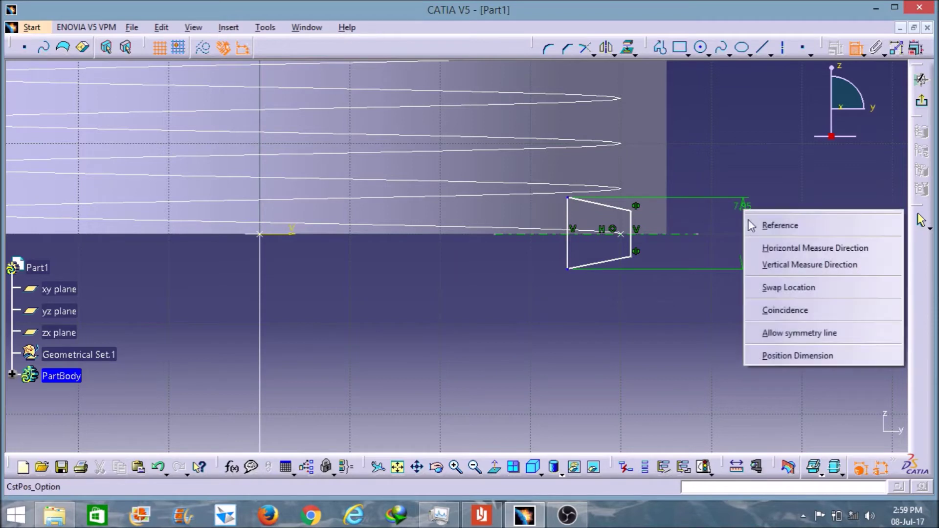
pyautogui.click(767, 332)
pyautogui.click(688, 235)
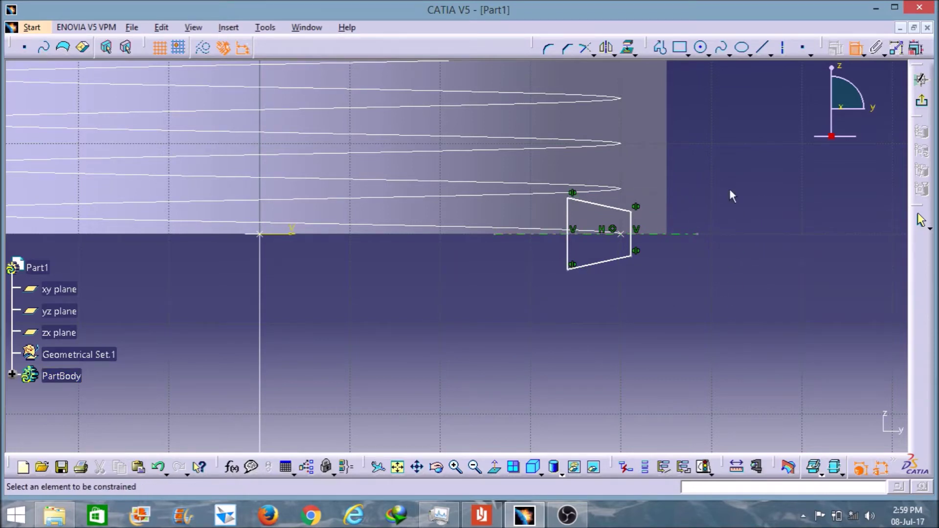
# Dimension the trapezoid's shorter vertical side and set its length to 2 mm
pyautogui.click(633, 222)
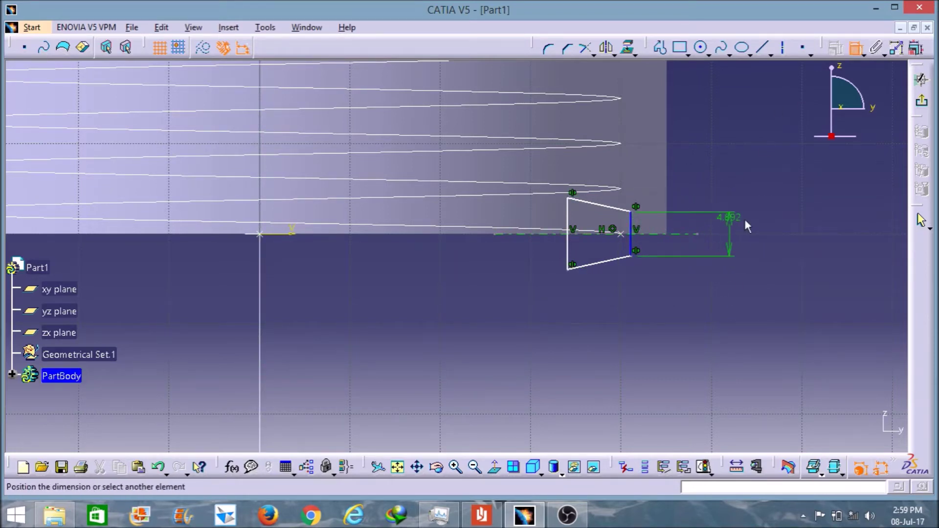
pyautogui.click(748, 184)
pyautogui.doubleClick(749, 182)
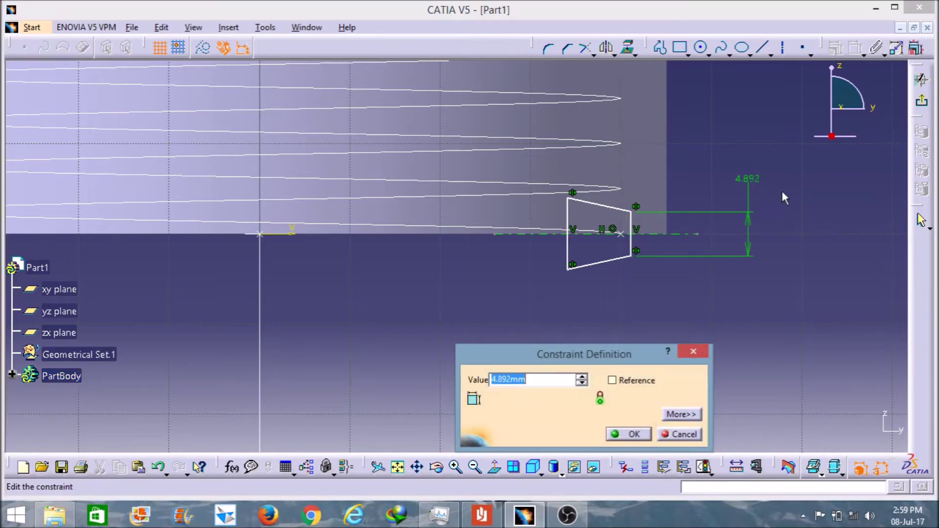
pyautogui.write('2')
pyautogui.press('Return')
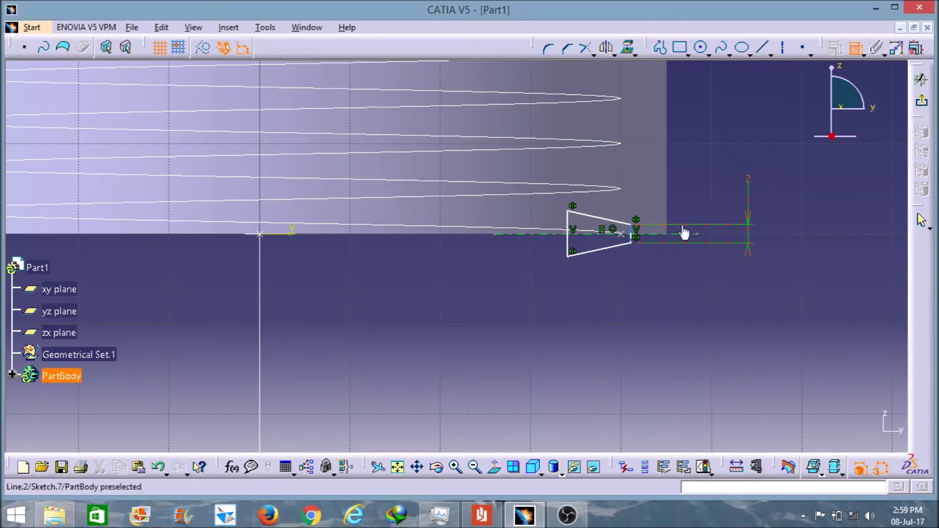
# Dimension the trapezoid's longer vertical side and set its length to 4 mm
pyautogui.click(569, 230)
pyautogui.click(498, 293)
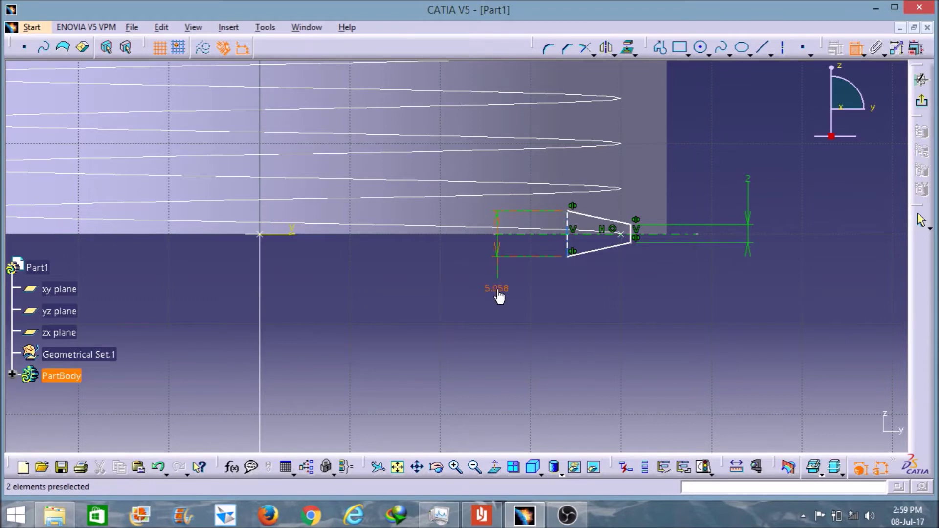
pyautogui.doubleClick(500, 291)
pyautogui.write('4')
pyautogui.press('Return')
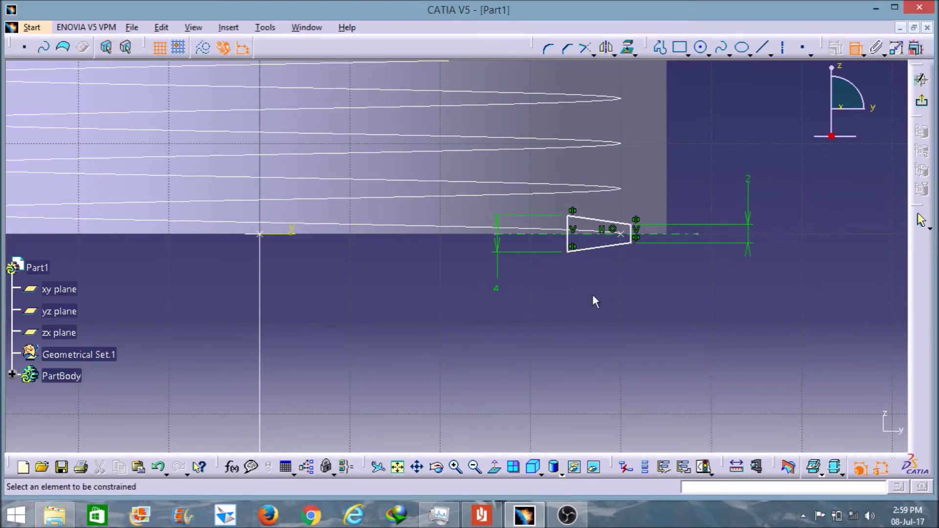
# Dimension the horizontal distance from the trapezoid's shorter side to the helix start point and set it to 1.5 mm
pyautogui.click(632, 238)
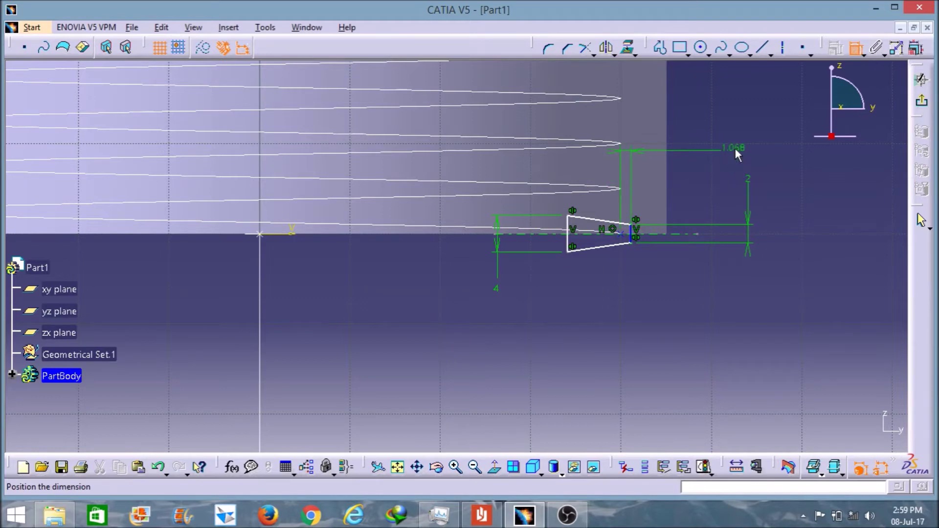
pyautogui.click(735, 148)
pyautogui.doubleClick(734, 148)
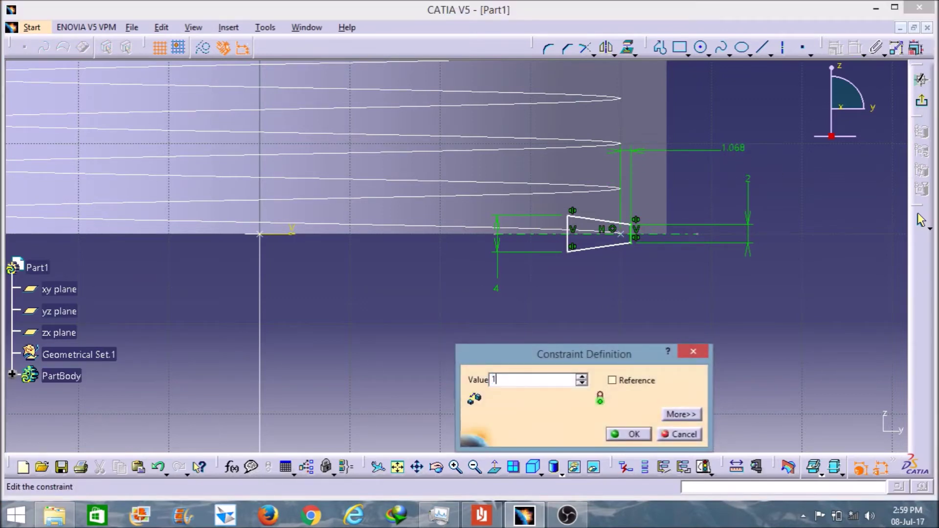
pyautogui.press('Return')
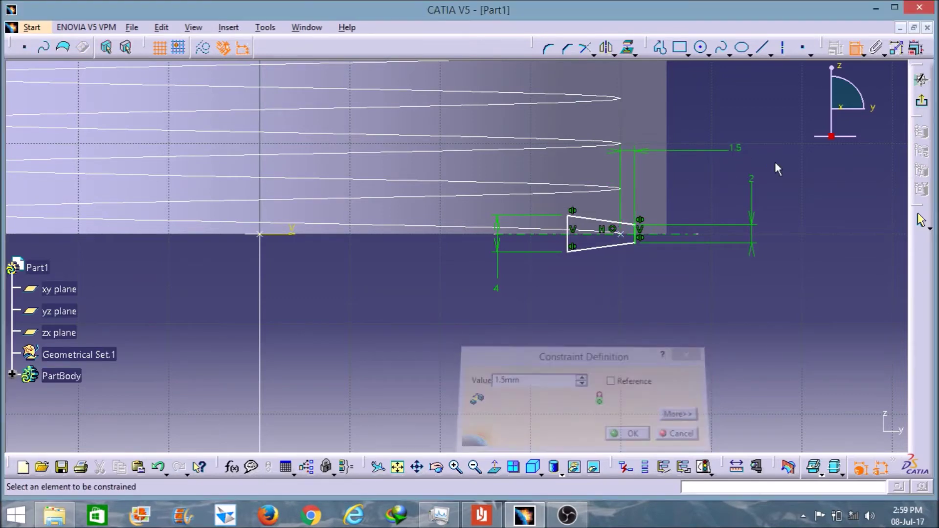
# Set the horizontal distance from the trapezoid's longer side to the helix start point to 1.5 mm and exit the sketch
pyautogui.click(569, 240)
pyautogui.click(630, 238)
pyautogui.click(533, 318)
pyautogui.doubleClick(535, 318)
pyautogui.write('1.5')
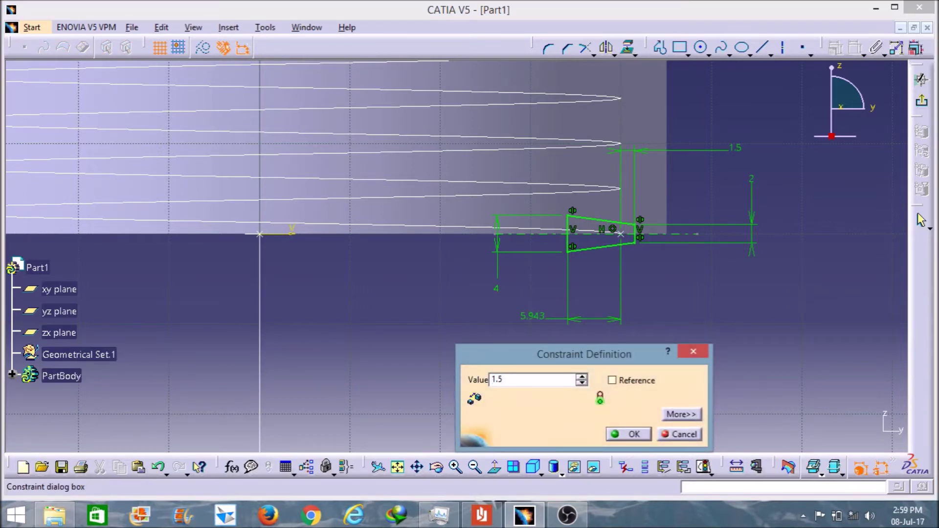
pyautogui.press('Return')
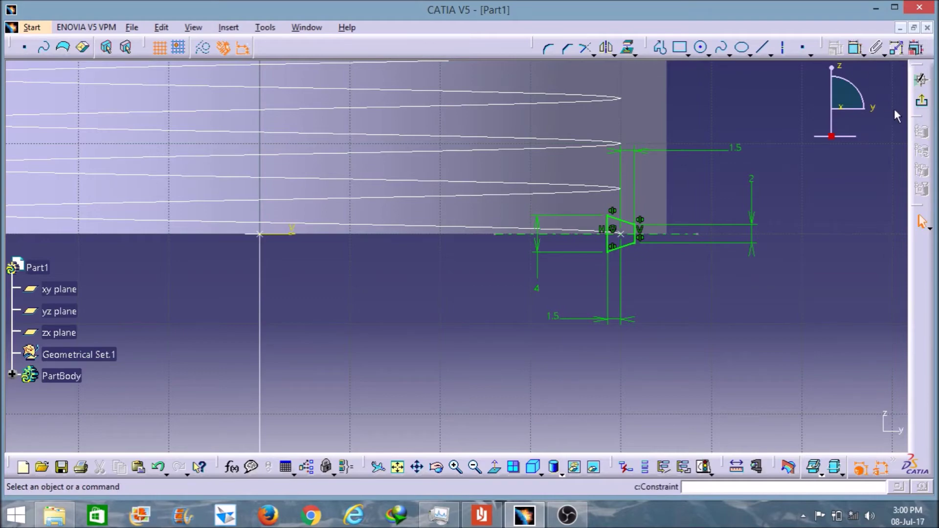
pyautogui.click(922, 101)
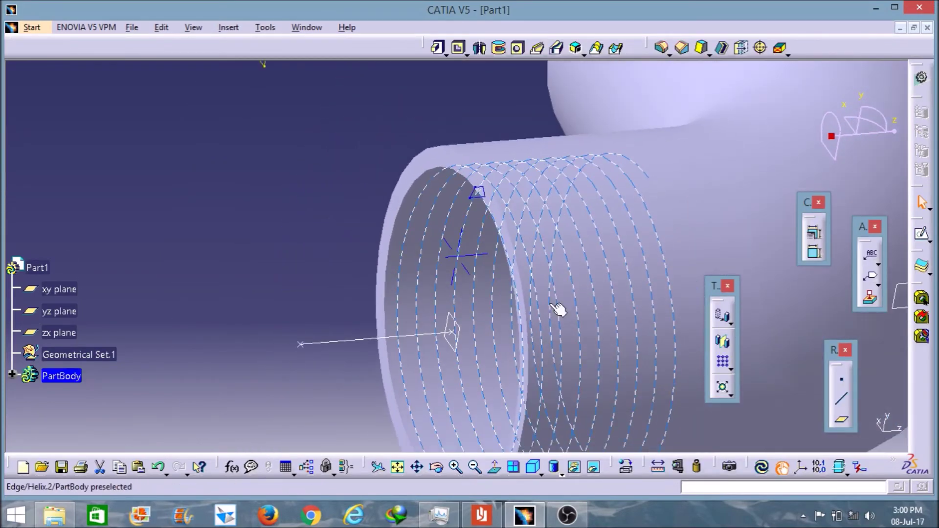
# Cut the internal thread with a Slot, using trapezoid Sketch.7 as profile and Helix.2 as center curve with Keep angle control
pyautogui.click(558, 49)
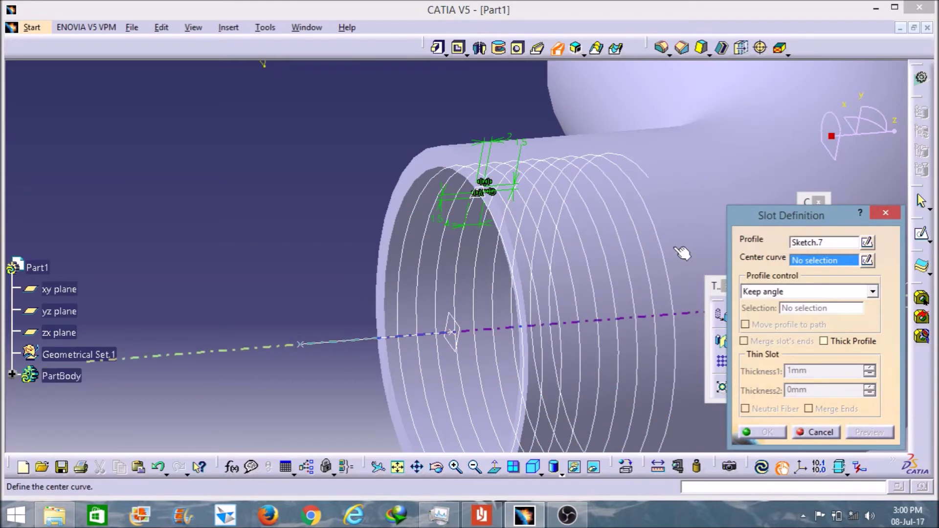
pyautogui.click(569, 212)
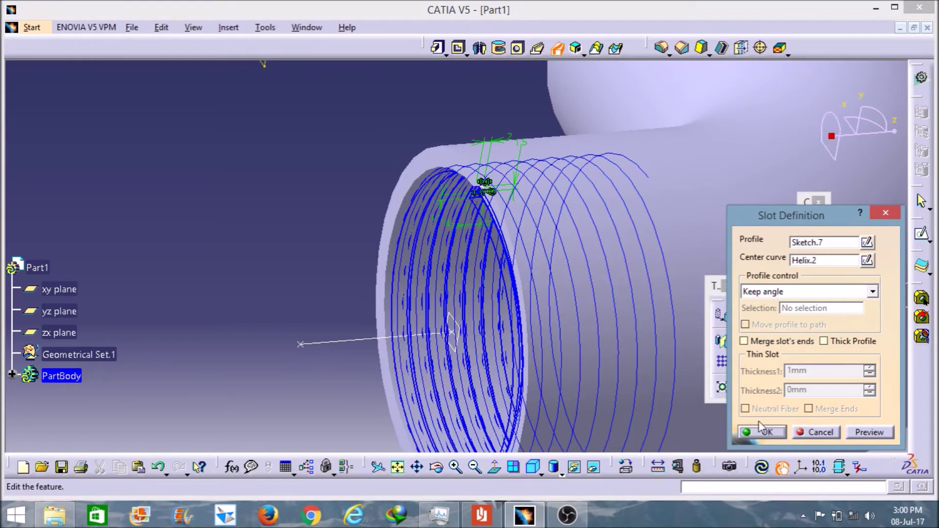
pyautogui.click(763, 432)
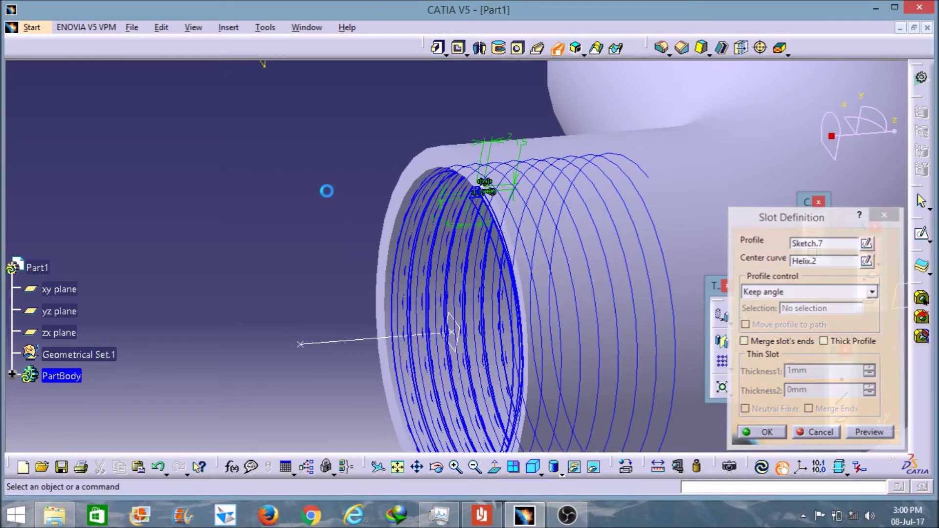
pyautogui.click(870, 428)
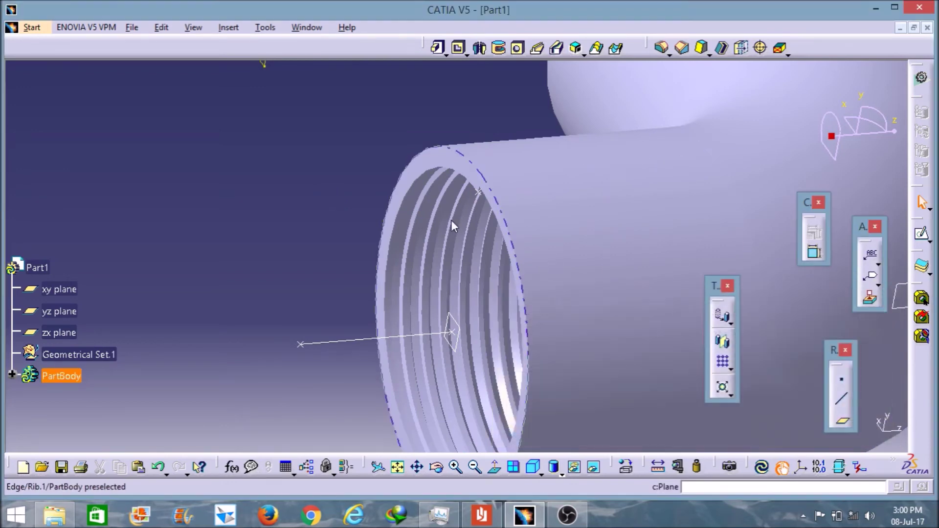
# Expand the PartBody in the specification tree and change the fill color of Rib.1 to red
pyautogui.moveTo(375, 136); pyautogui.dragTo(389, 188, button='middle')
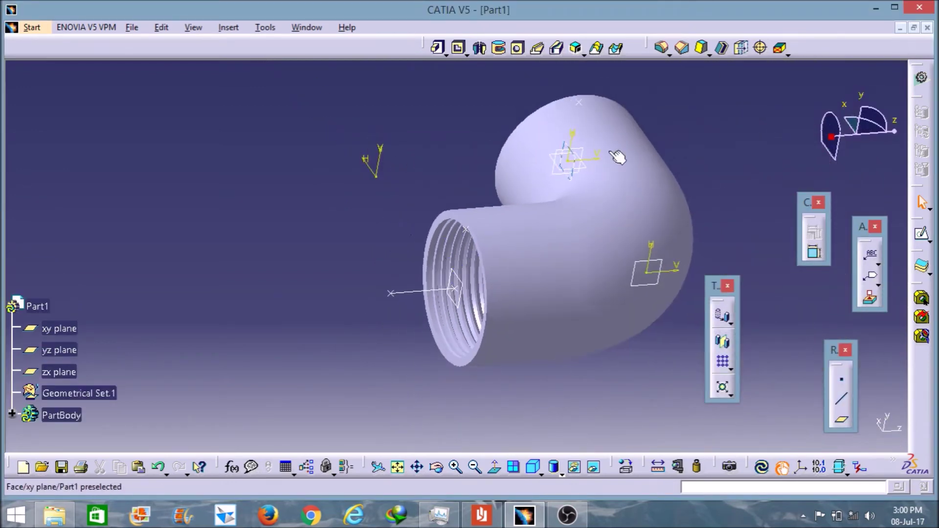
pyautogui.moveTo(530, 96); pyautogui.dragTo(589, 184, button='middle')
pyautogui.moveTo(518, 115); pyautogui.dragTo(276, 208, button='middle')
pyautogui.scroll(-6, 204, 225)
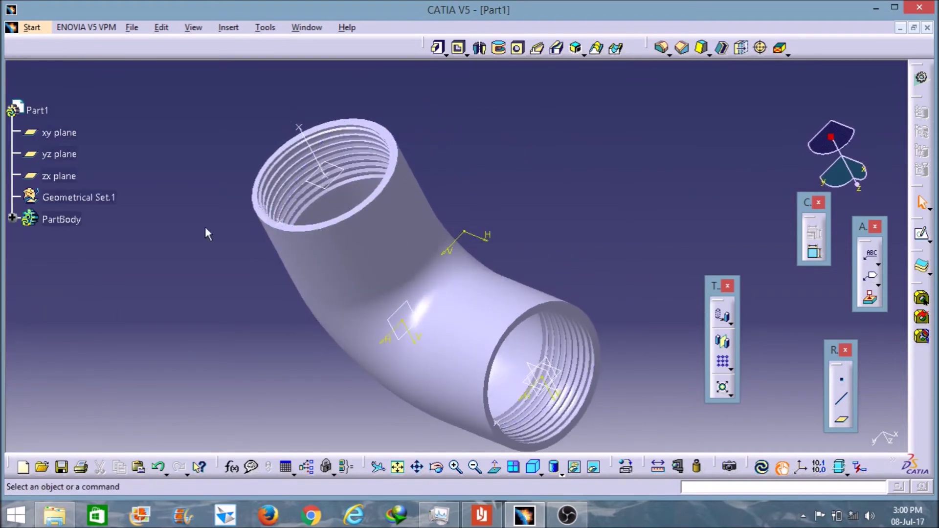
pyautogui.scroll(-1, 207, 228)
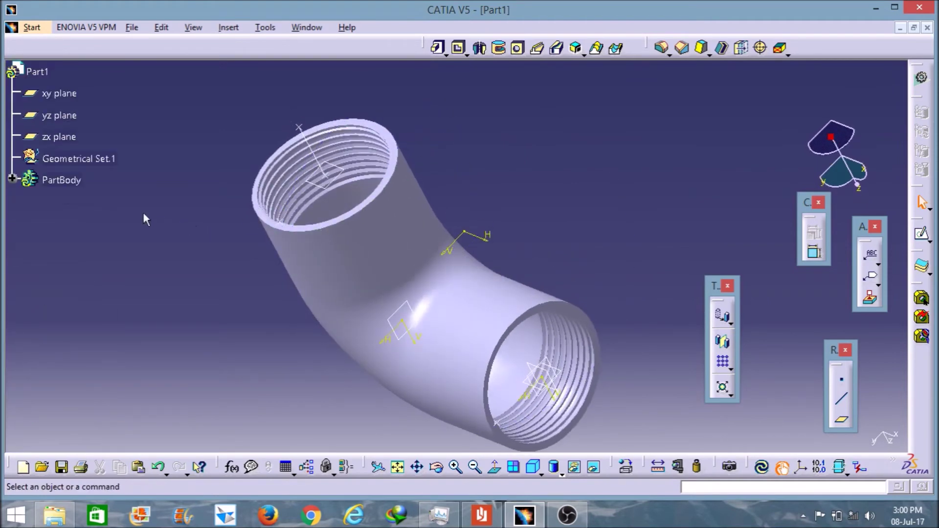
pyautogui.click(13, 180)
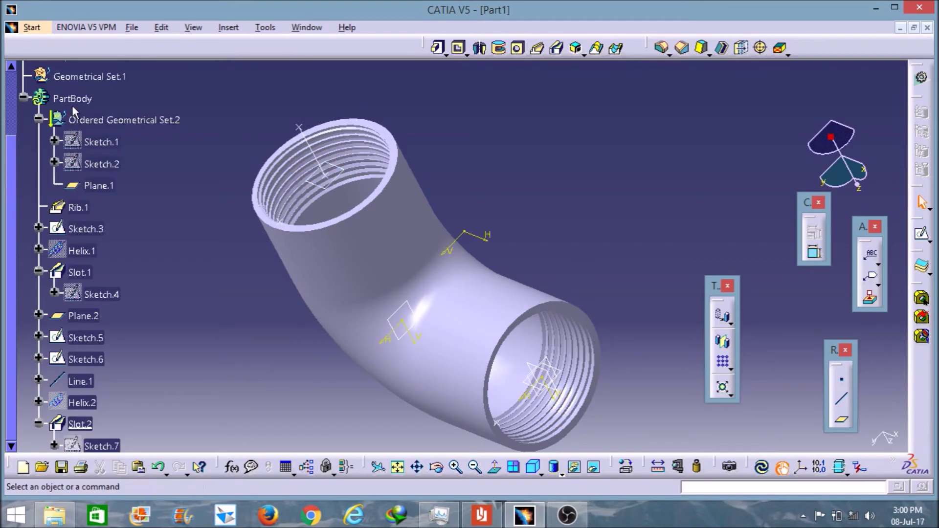
pyautogui.click(78, 210)
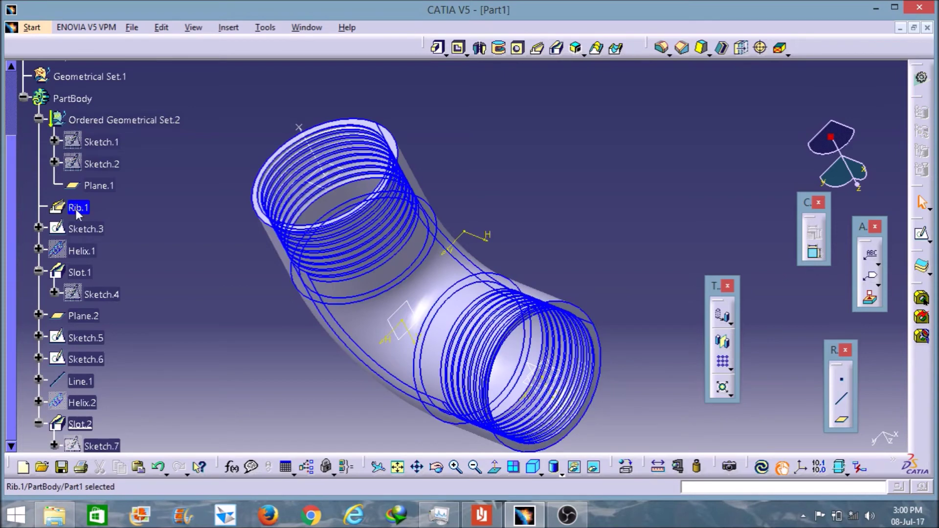
pyautogui.rightClick(76, 209)
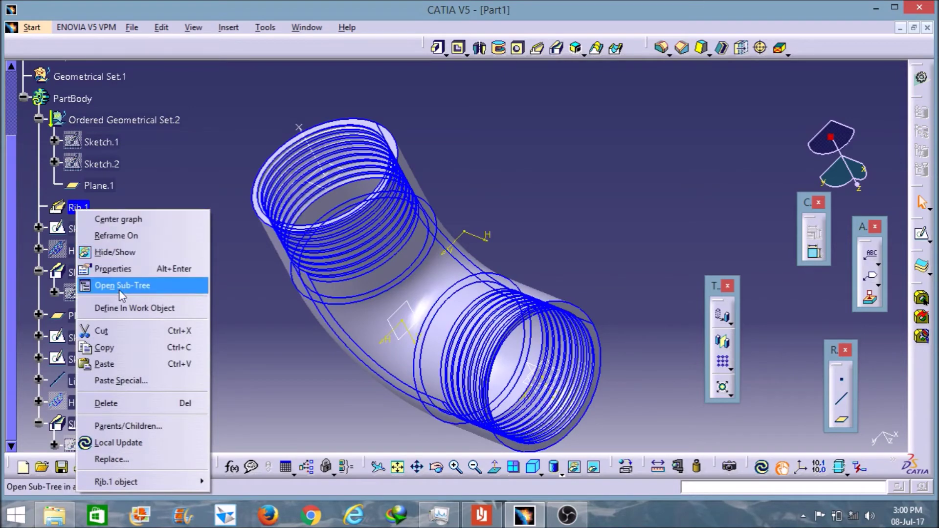
pyautogui.click(122, 275)
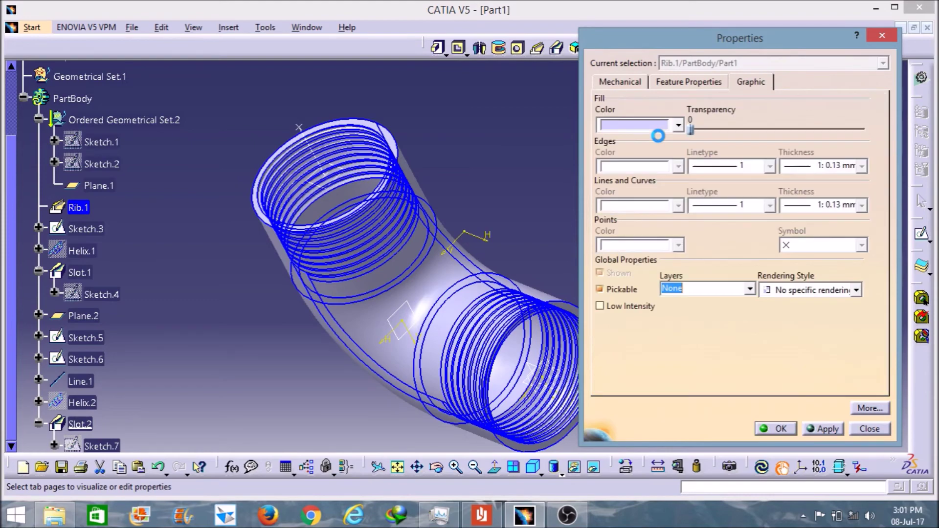
pyautogui.click(679, 126)
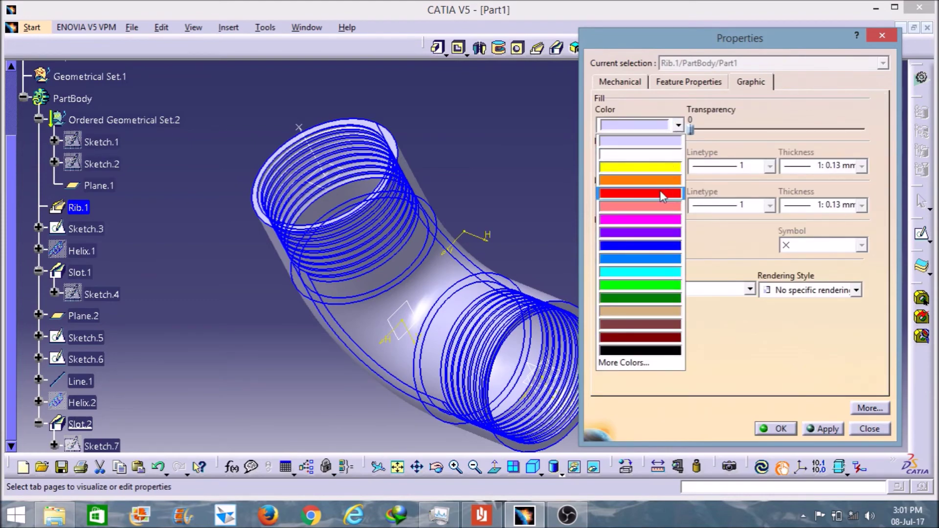
pyautogui.click(663, 195)
pyautogui.click(773, 426)
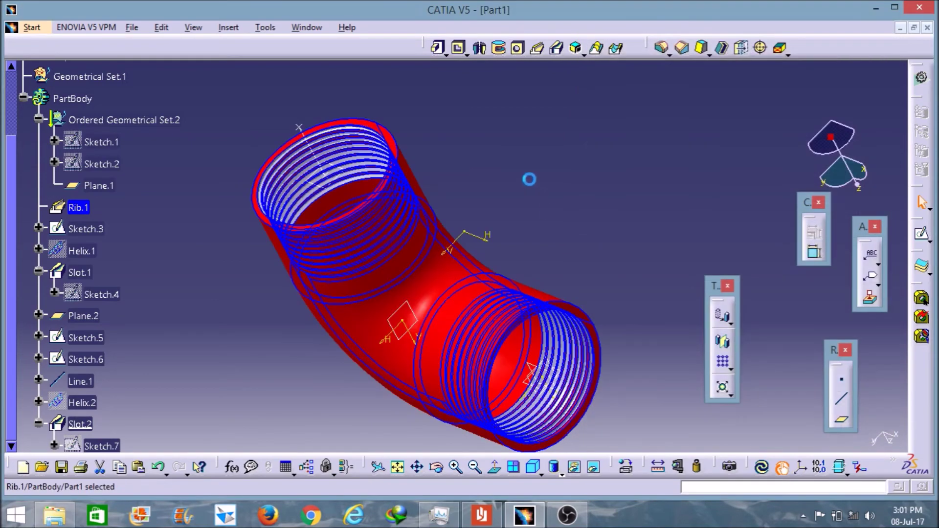
# Change the fill color of the first thread cut, Slot.1, to blue
pyautogui.rightClick(91, 276)
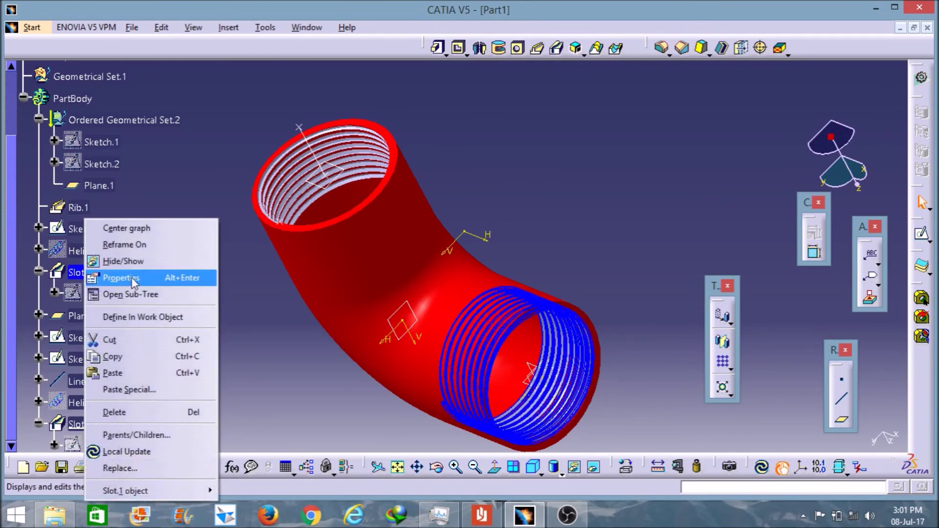
pyautogui.click(121, 277)
pyautogui.click(737, 87)
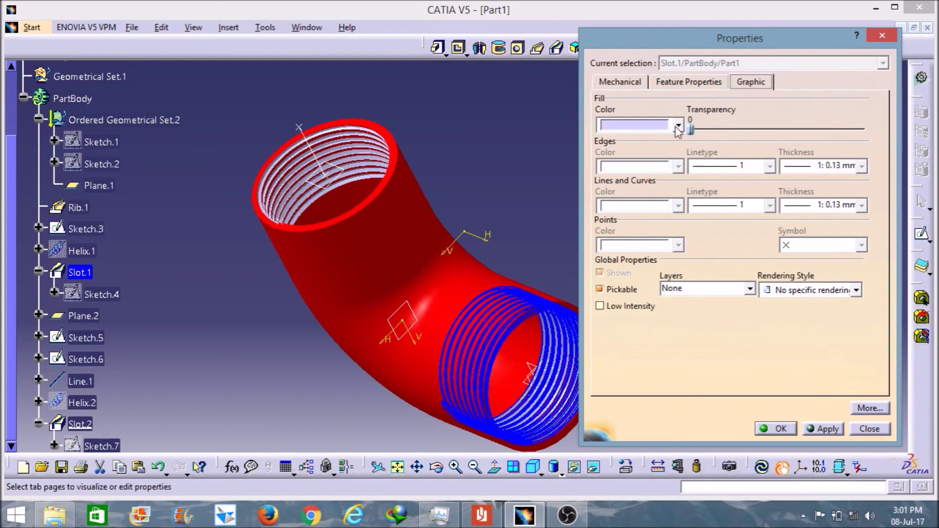
pyautogui.click(679, 127)
pyautogui.click(653, 247)
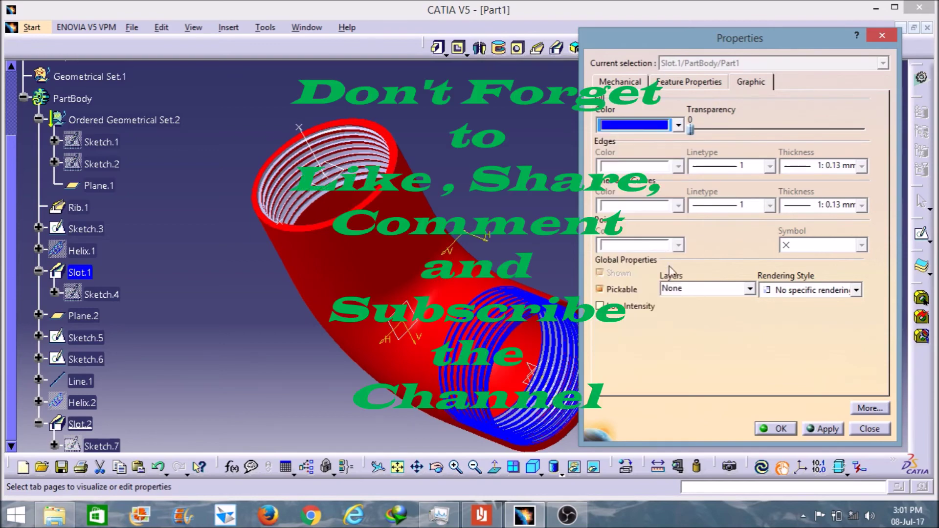
pyautogui.click(766, 425)
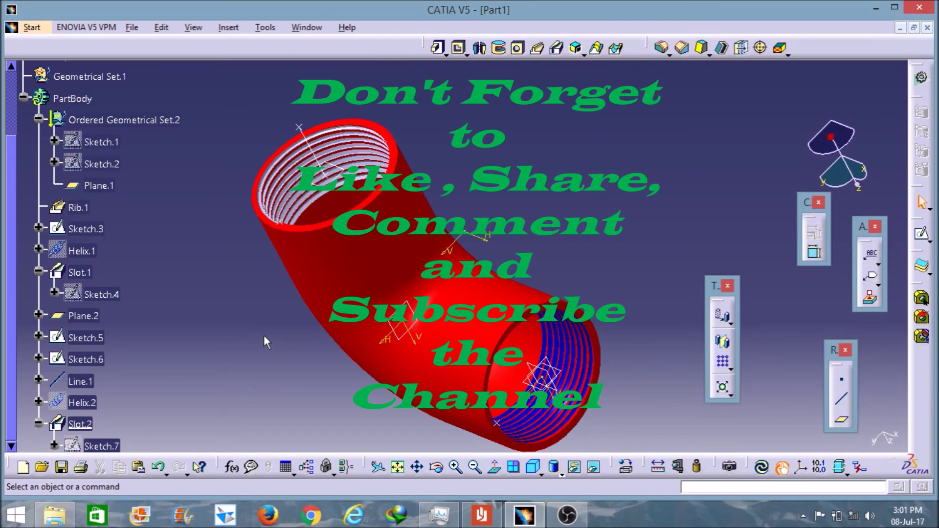
# Open the graphic properties of the second thread cut, Slot.2, and bring up its fill color choices
pyautogui.scroll(-2, 101, 319)
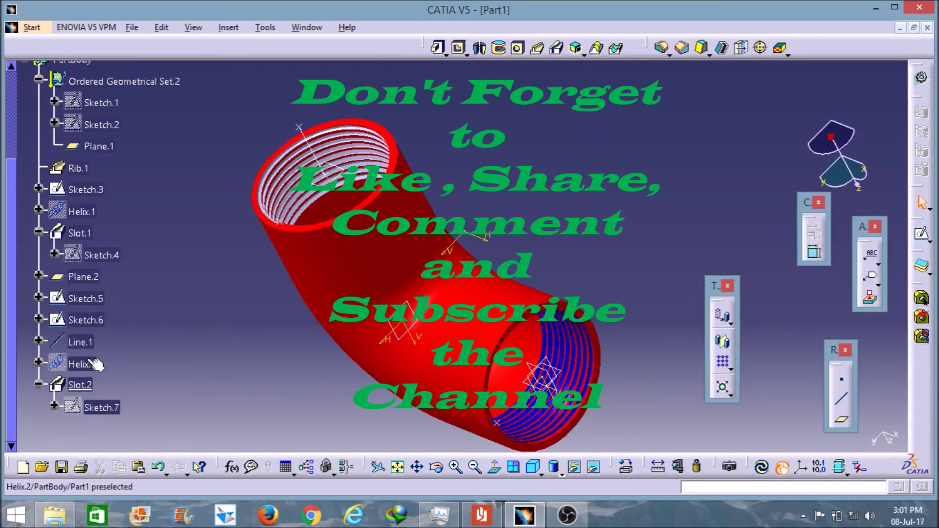
pyautogui.rightClick(97, 383)
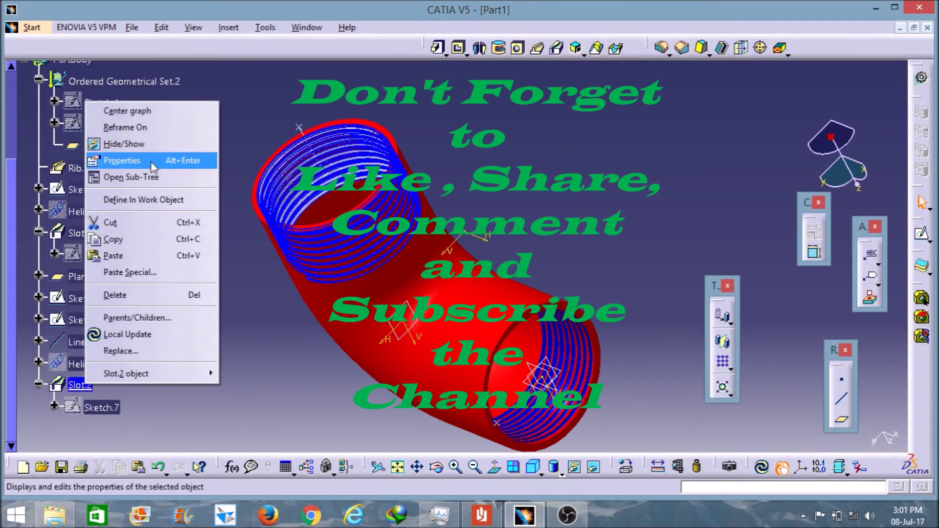
pyautogui.click(122, 161)
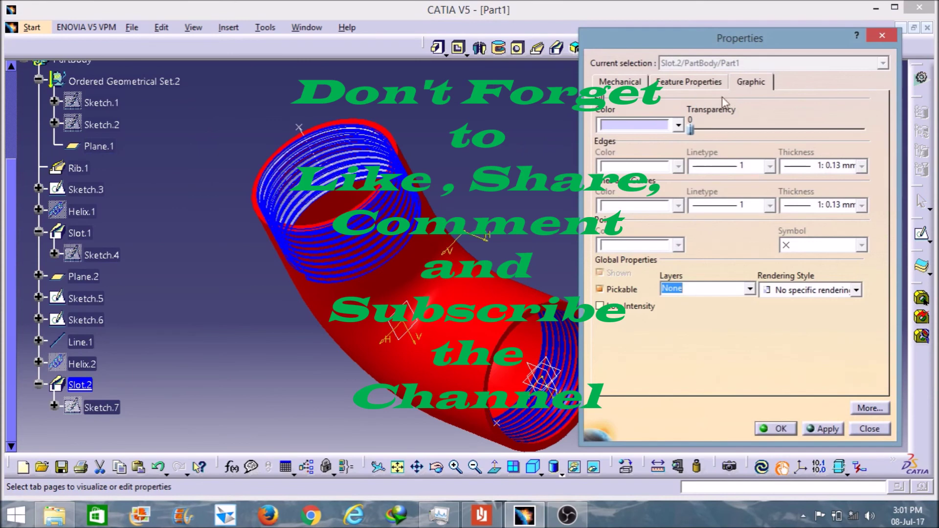
pyautogui.click(679, 127)
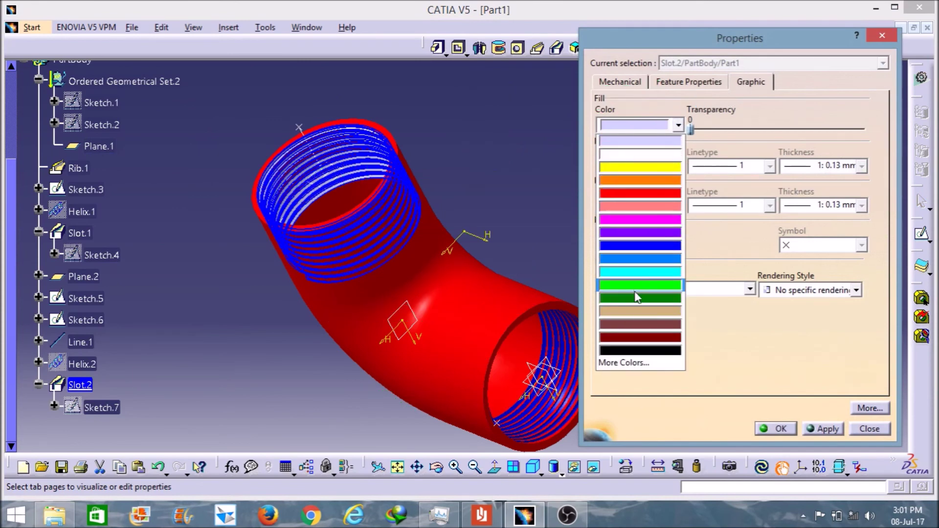